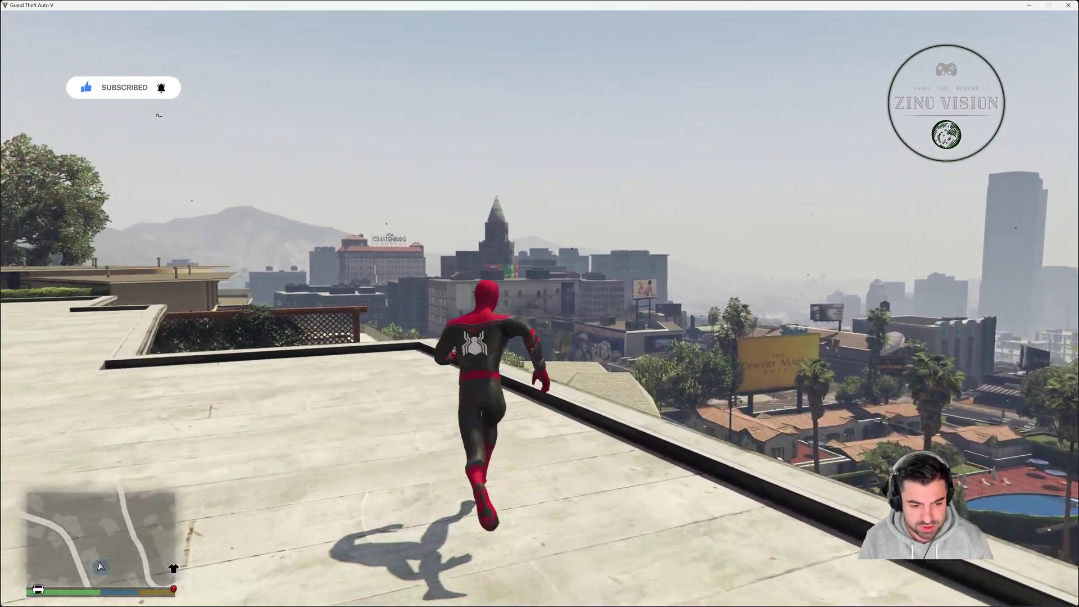
{"action": "key", "text": "w"}
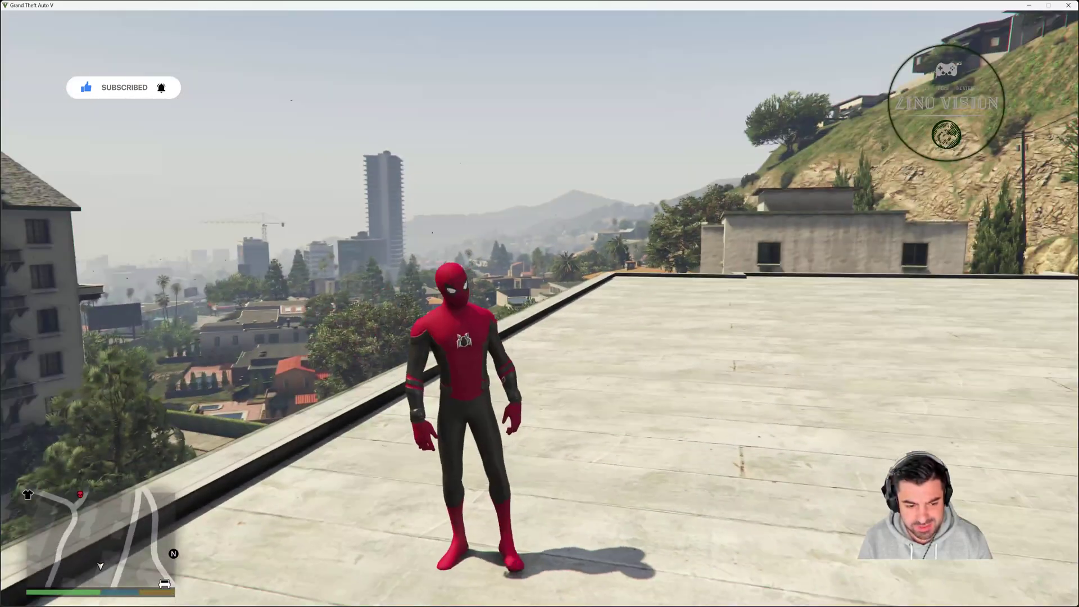
{"action": "key", "text": "w"}
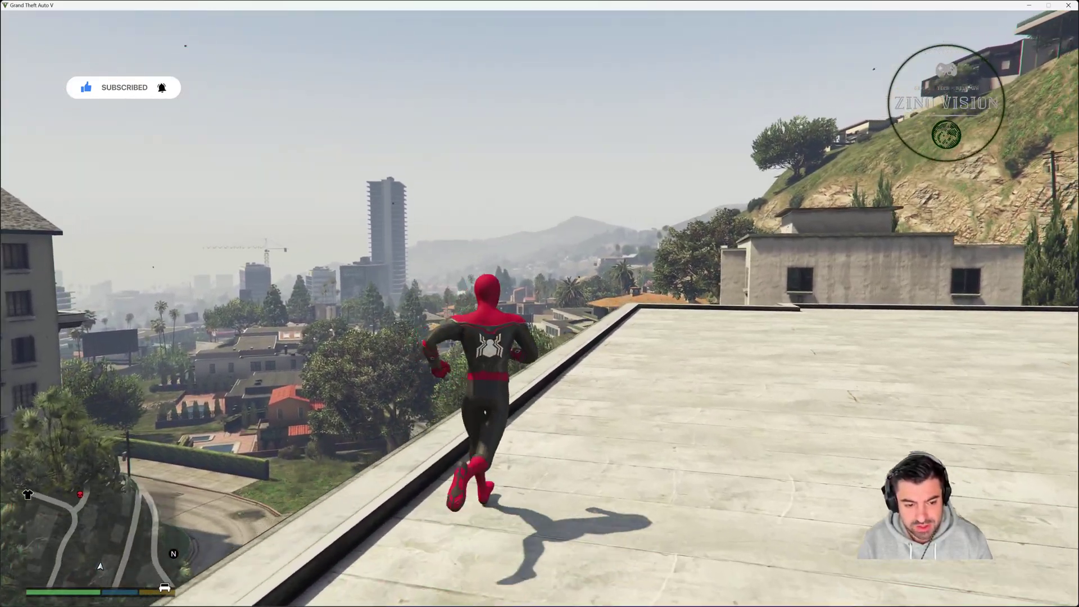
{"action": "key", "text": "w"}
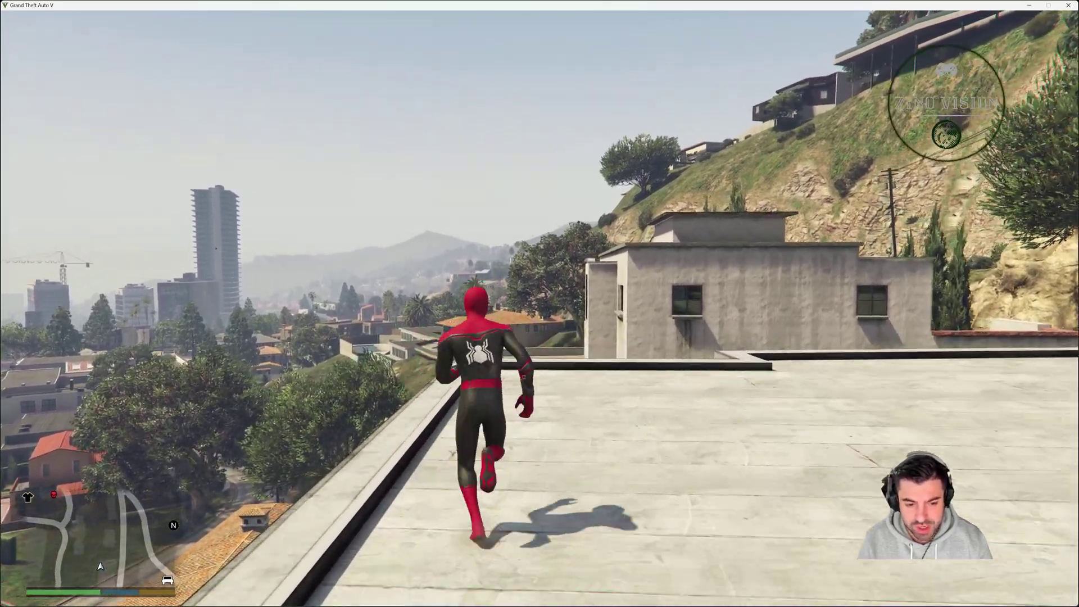
{"action": "key", "text": "w"}
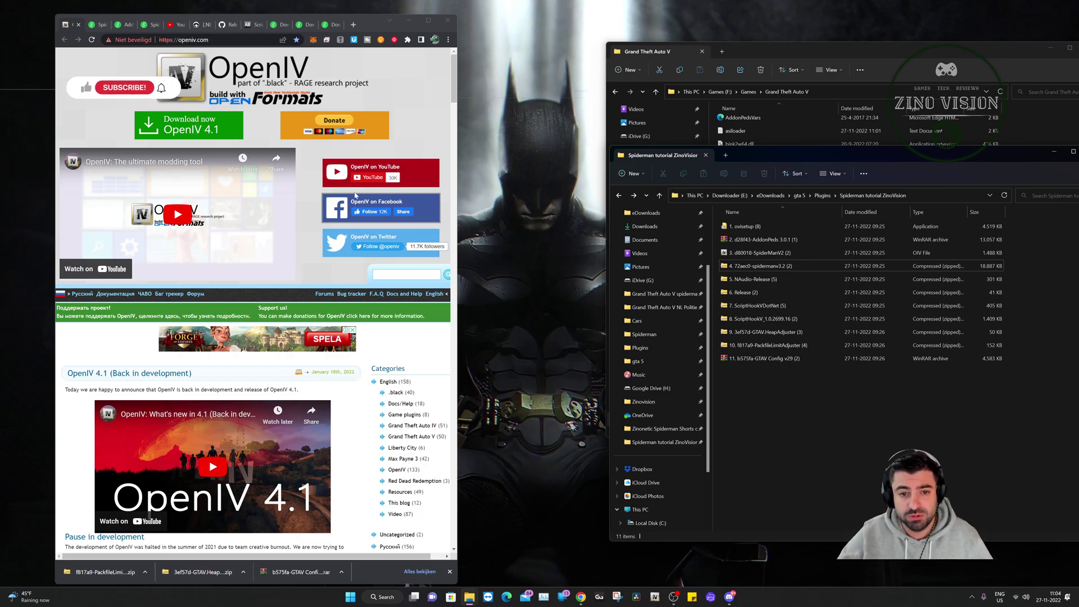
- Widen the browser window showing the OpenIV website so that it reaches the folder windows beside it
{"action": "left_click_drag", "start_coordinate": [802, 157], "coordinate": [797, 157]}
{"action": "left_click_drag", "start_coordinate": [459, 70], "coordinate": [634, 70]}
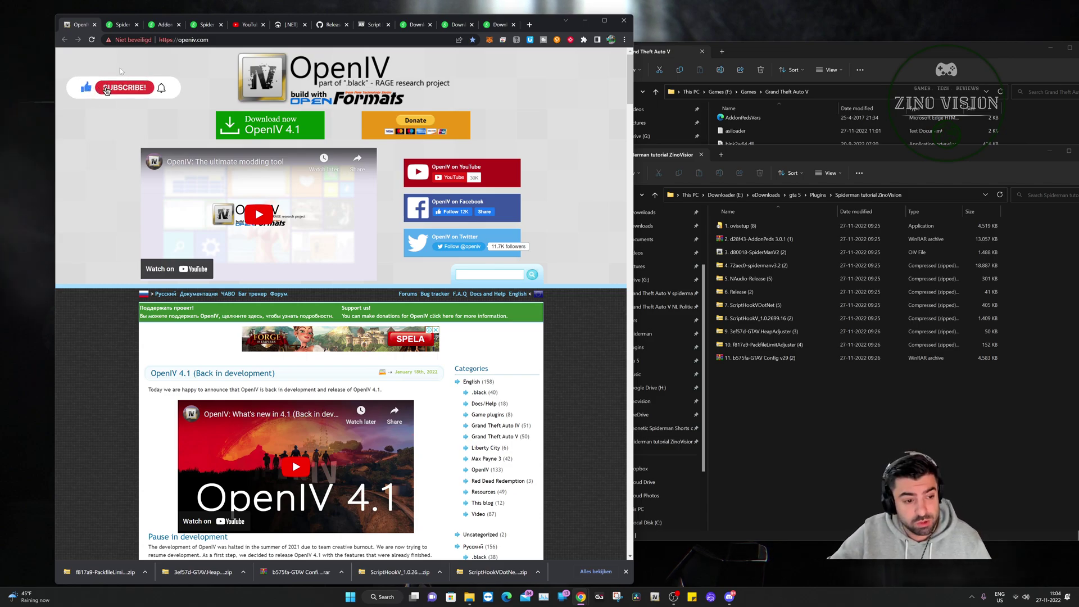
{"action": "scroll", "coordinate": [120, 70], "scroll_direction": "down", "scroll_amount": 3}
{"action": "scroll", "coordinate": [120, 70], "scroll_direction": "up", "scroll_amount": 3}
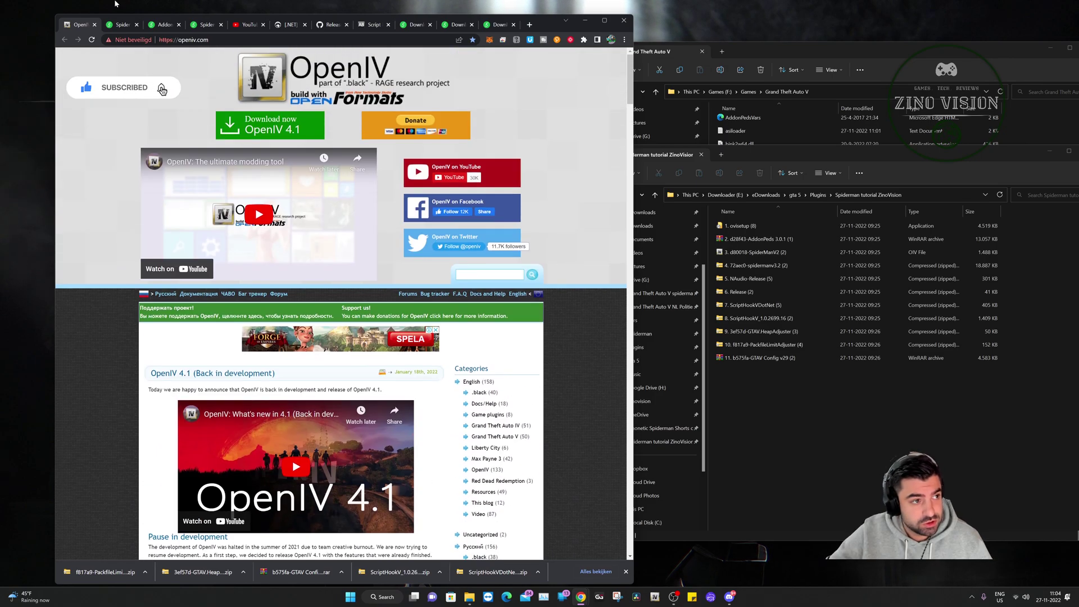
- Download the OpenIV 4.1 installer from openiv.com and the Spider-Man V [.NET] 2.0.1 mod from GTA5-Mods
{"action": "left_click", "coordinate": [115, 24]}
{"action": "left_click", "coordinate": [77, 25]}
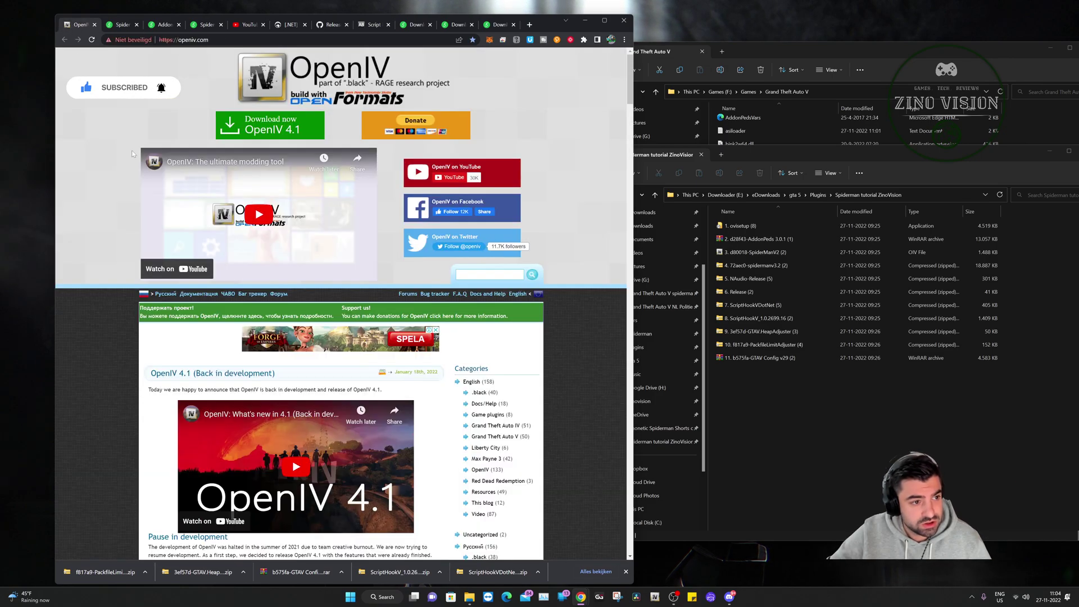
{"action": "left_click", "coordinate": [251, 122]}
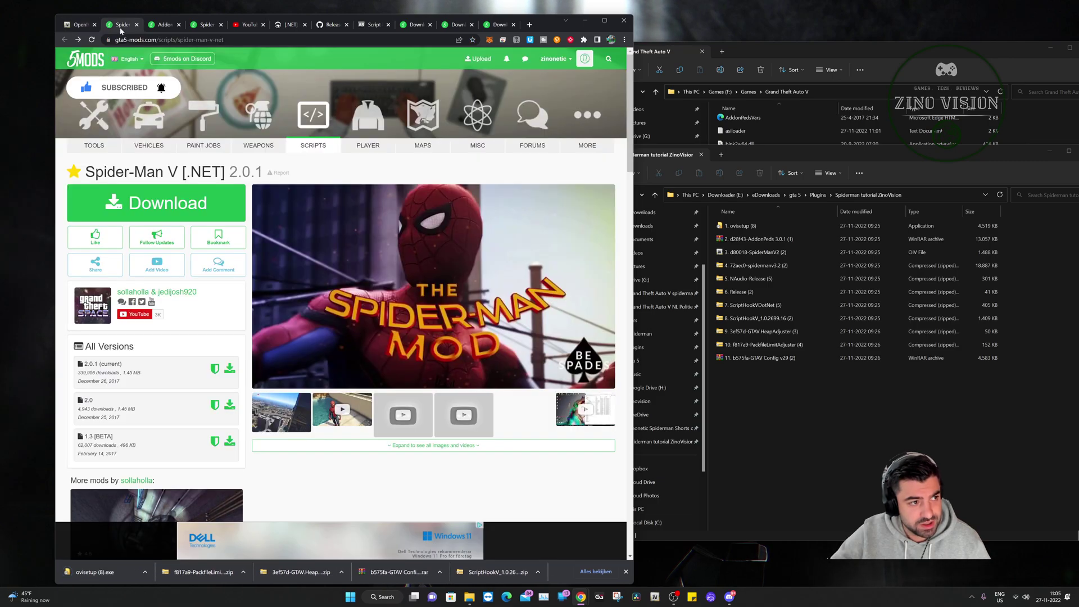
{"action": "left_click", "coordinate": [119, 24]}
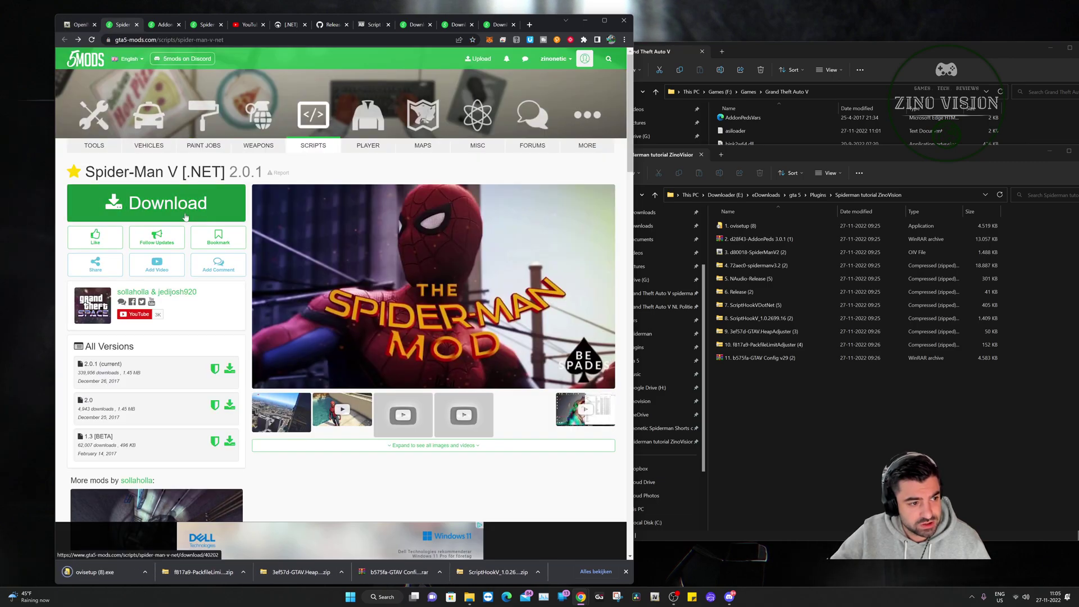
{"action": "left_click", "coordinate": [179, 205]}
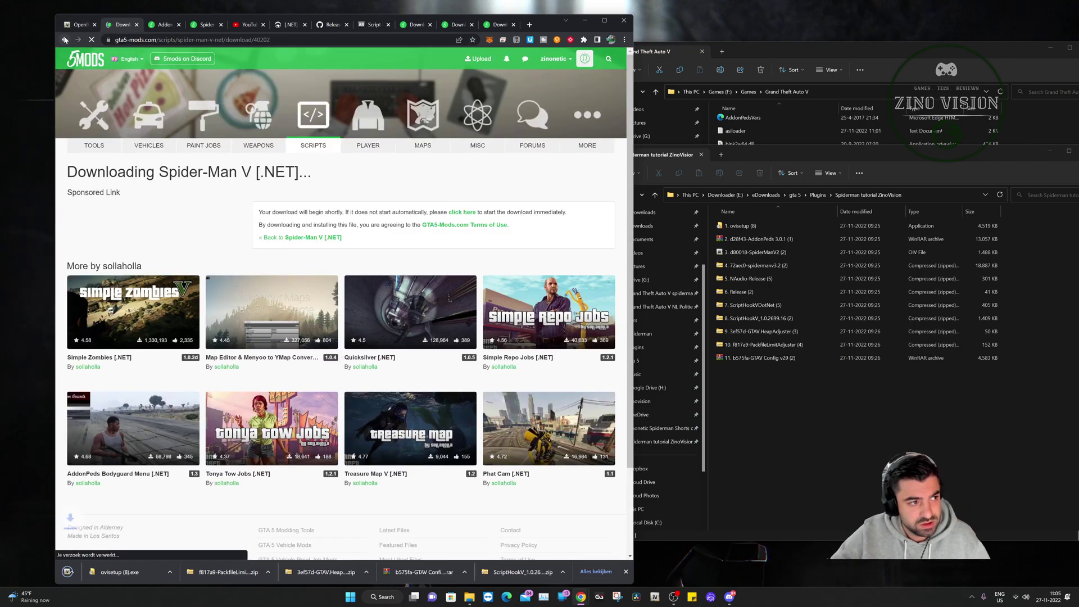
- Download the NAudio release through the YouTube redirect page and NativeUI 1.9.1 from its GTAForums topic
{"action": "left_click", "coordinate": [165, 25]}
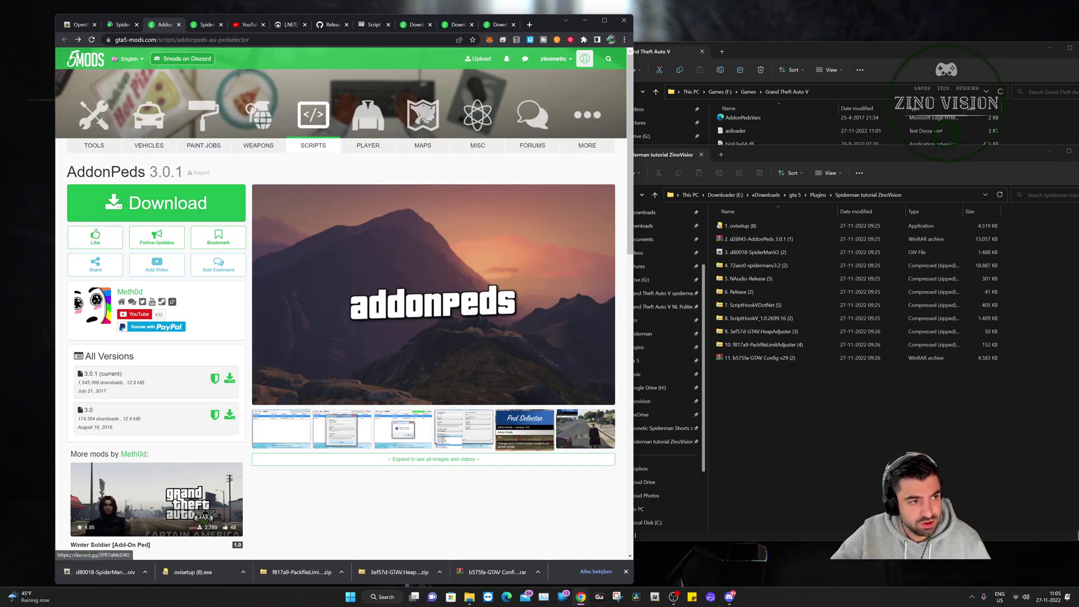
{"action": "left_click", "coordinate": [206, 25]}
{"action": "left_click", "coordinate": [246, 25]}
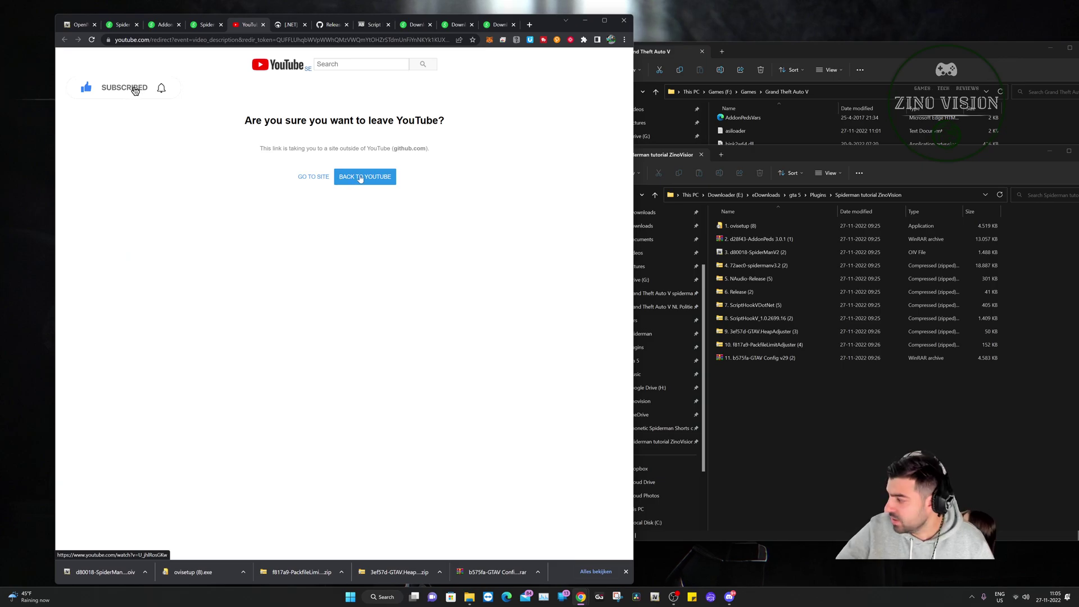
{"action": "left_click", "coordinate": [313, 177]}
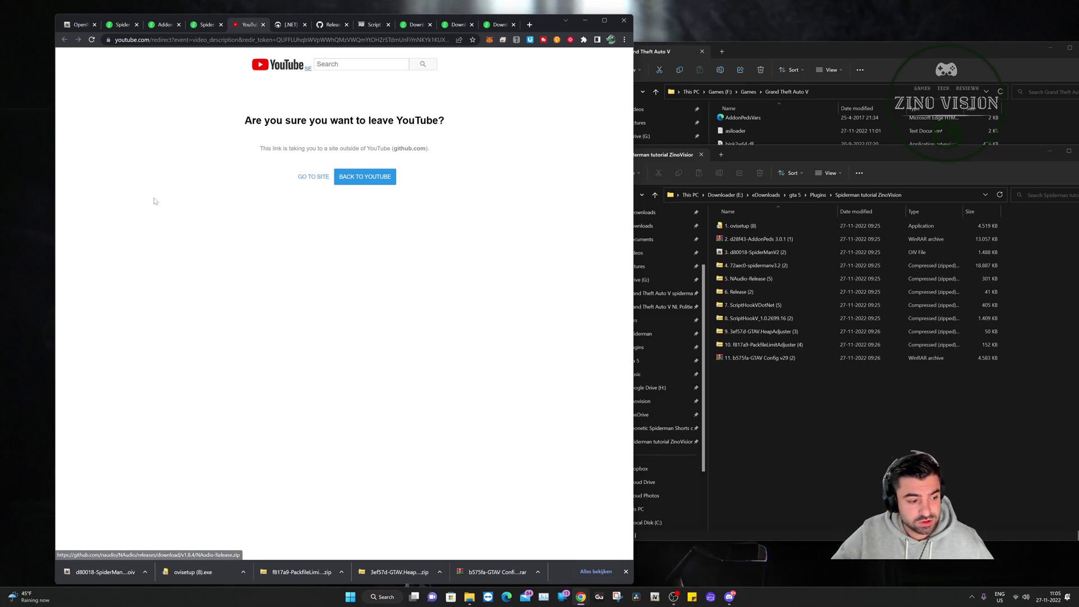
{"action": "left_click", "coordinate": [284, 25]}
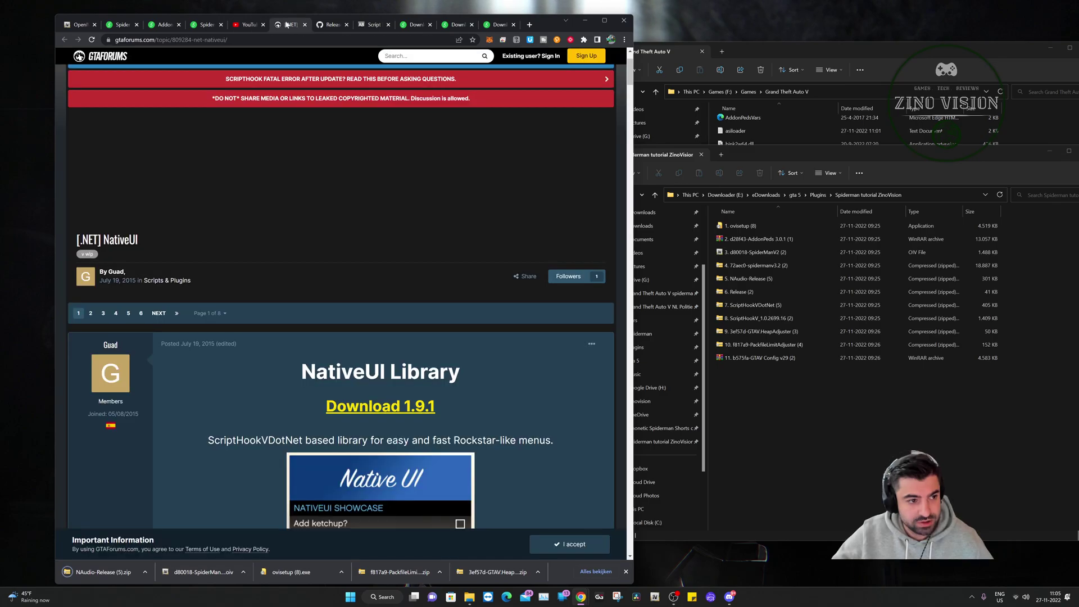
{"action": "left_click", "coordinate": [333, 408]}
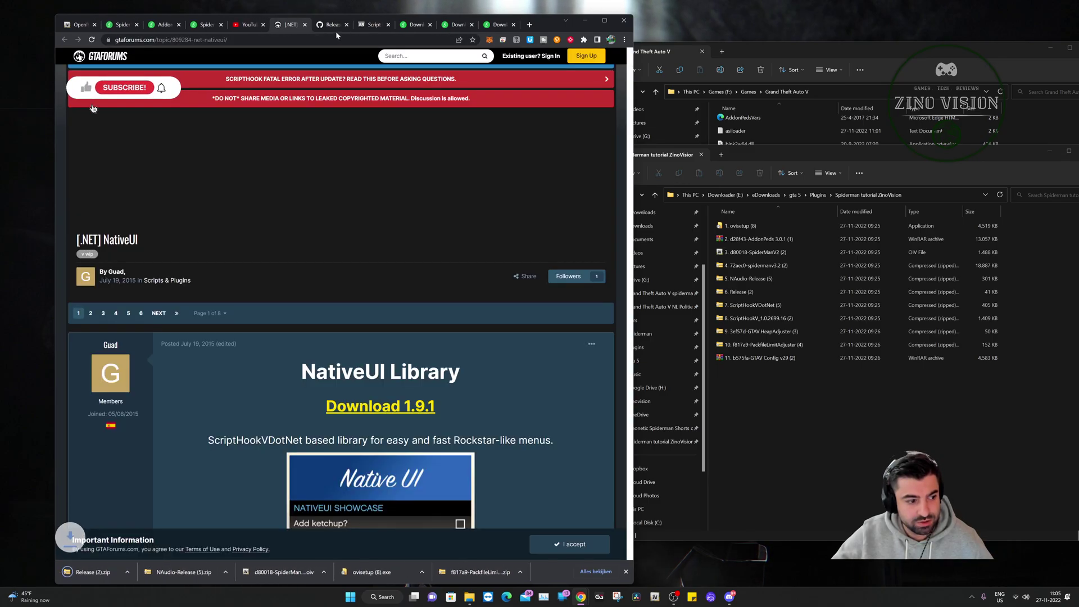
- Download ScriptHookVDotNet.zip from the v2.10.10 release page on GitHub
{"action": "left_click", "coordinate": [338, 24]}
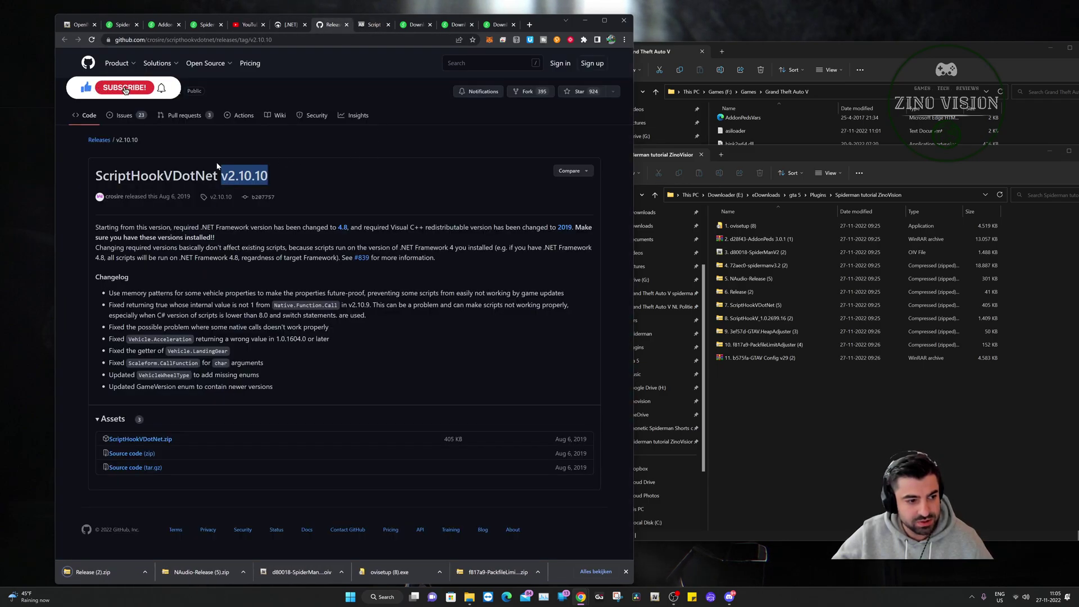
{"action": "left_click_drag", "start_coordinate": [218, 175], "coordinate": [280, 175]}
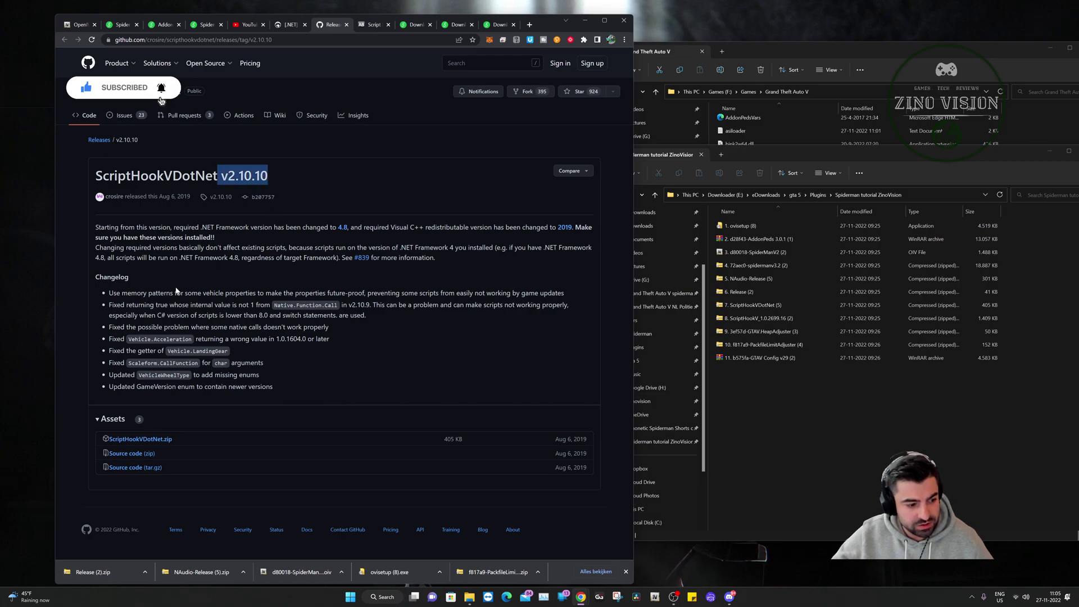
{"action": "left_click", "coordinate": [140, 439]}
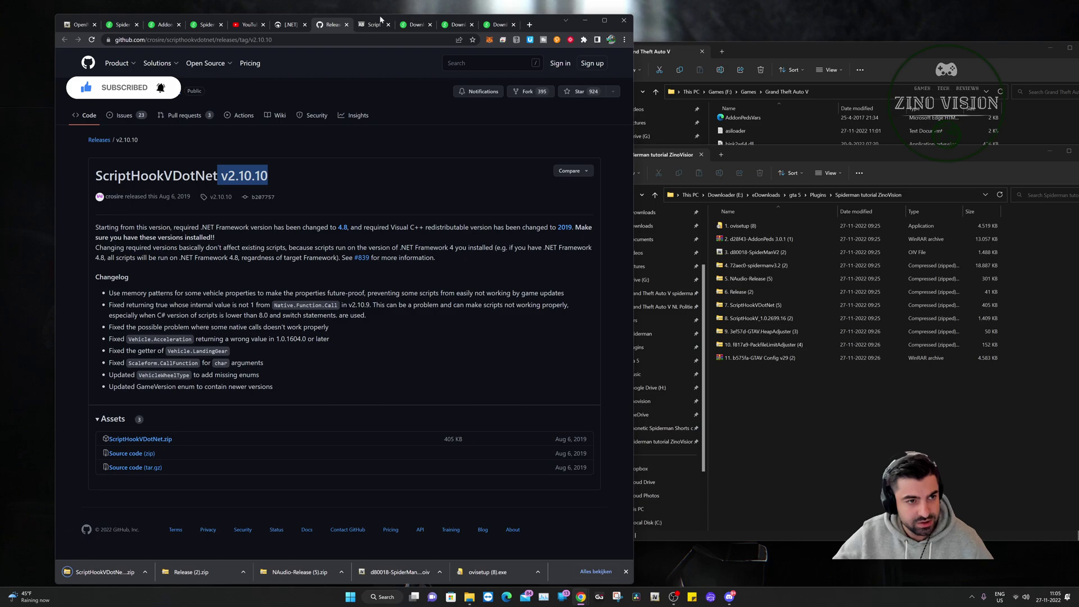
- Look through the Script Hook V page and the remaining mod download pages, including Heap Limit Adjuster, and return to the OpenIV page
{"action": "left_click", "coordinate": [355, 25]}
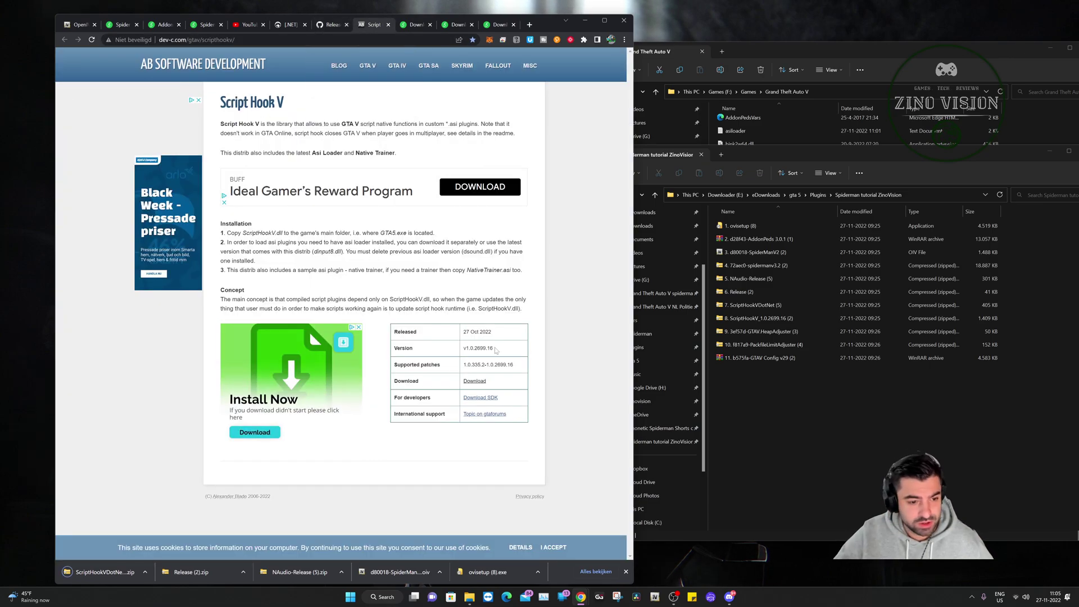
{"action": "left_click", "coordinate": [415, 25]}
{"action": "left_click", "coordinate": [457, 25]}
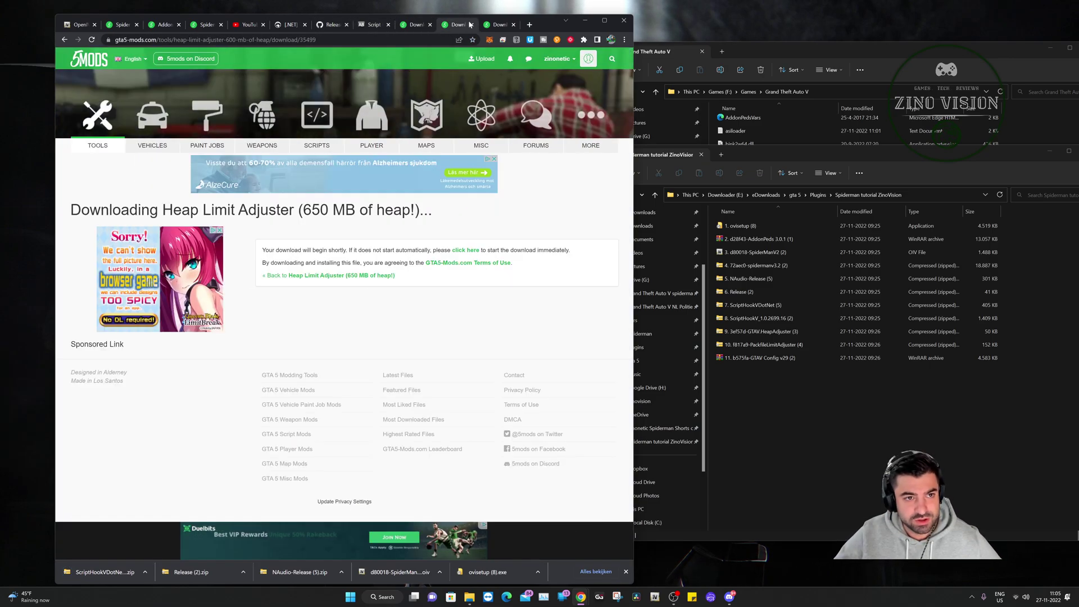
{"action": "left_click", "coordinate": [495, 25]}
{"action": "left_click", "coordinate": [77, 25]}
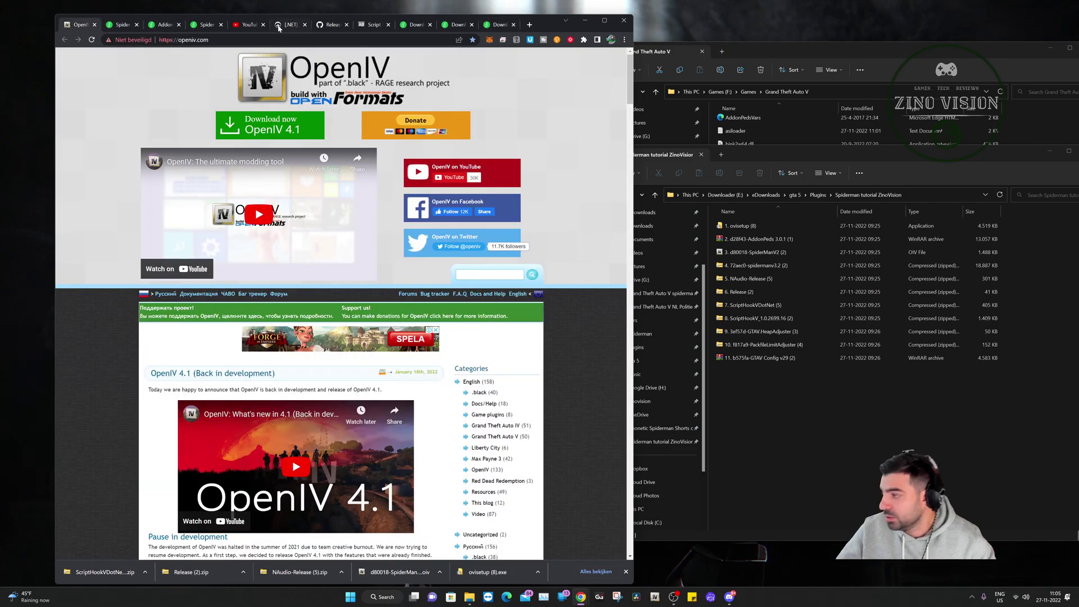
- Run the OpenIV setup file in English, accept the licence terms up to the installation options, and cancel the installation
{"action": "left_click", "coordinate": [752, 386]}
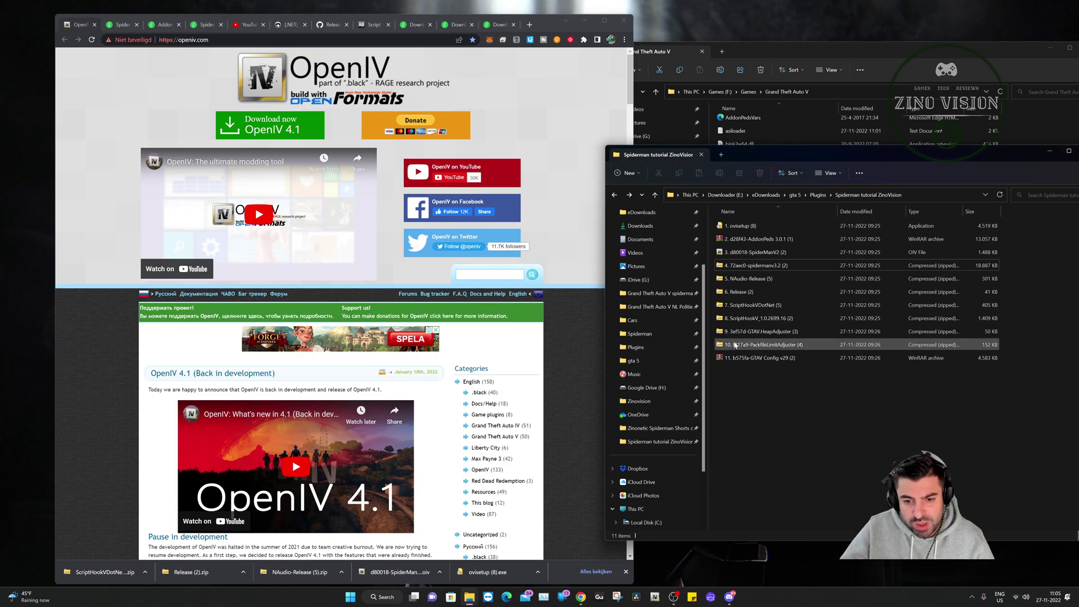
{"action": "left_click", "coordinate": [738, 227]}
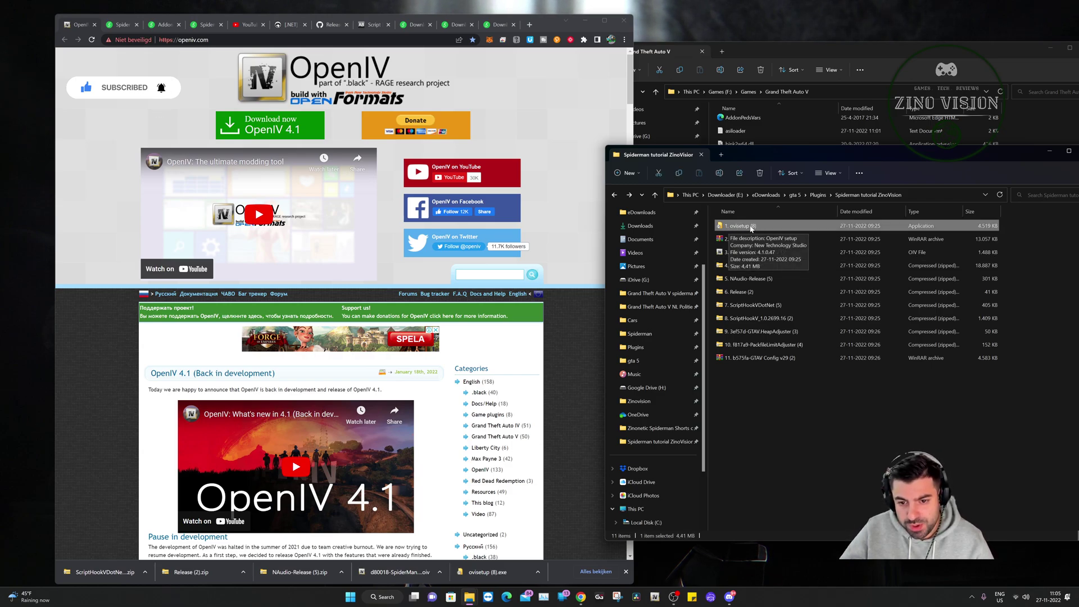
{"action": "double_click", "coordinate": [750, 228]}
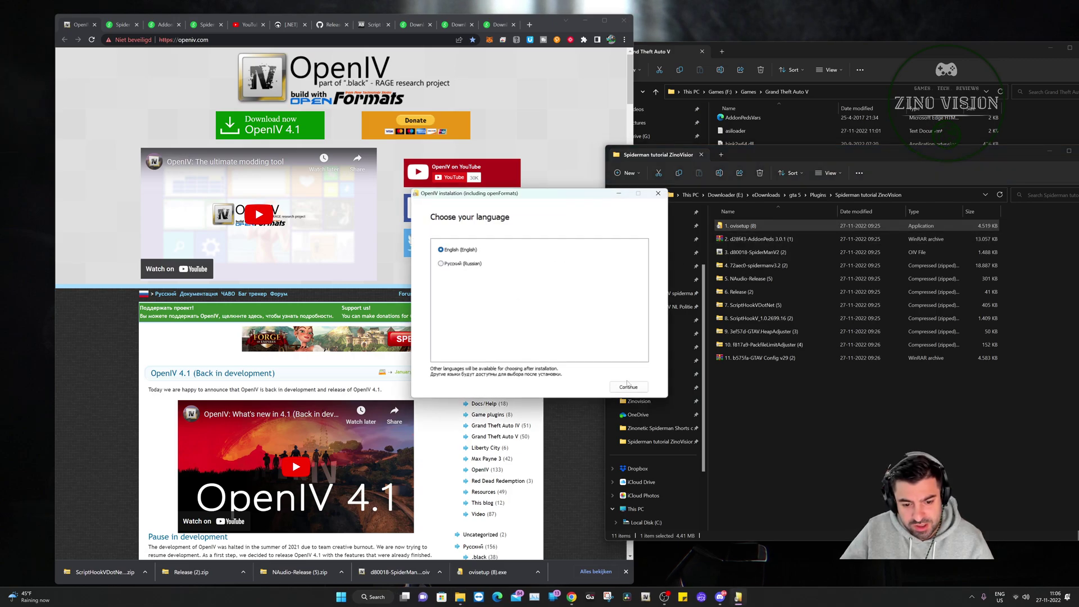
{"action": "left_click", "coordinate": [628, 386]}
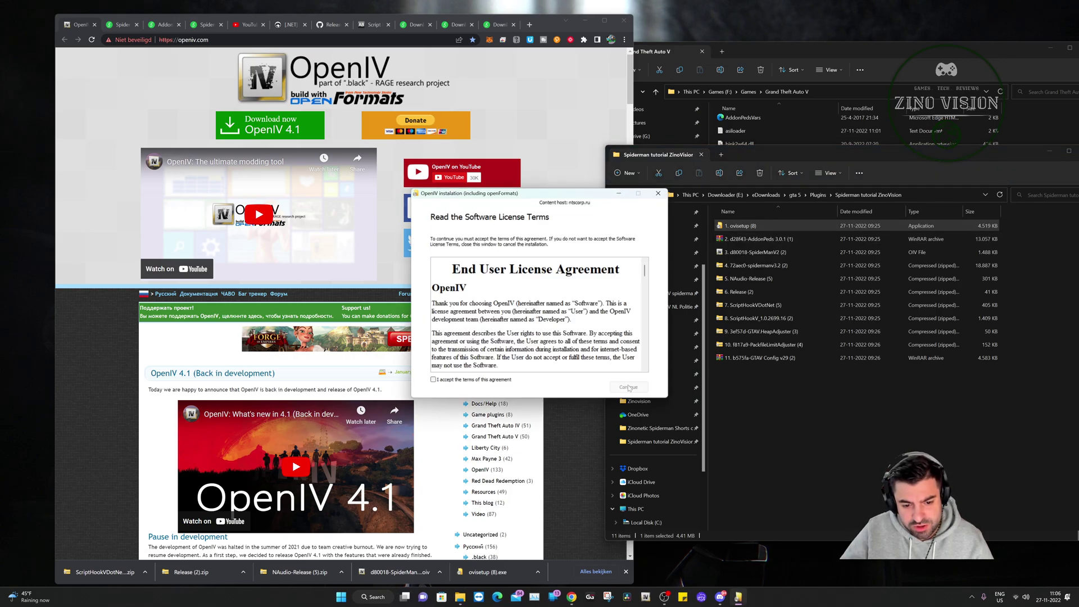
{"action": "left_click", "coordinate": [623, 388]}
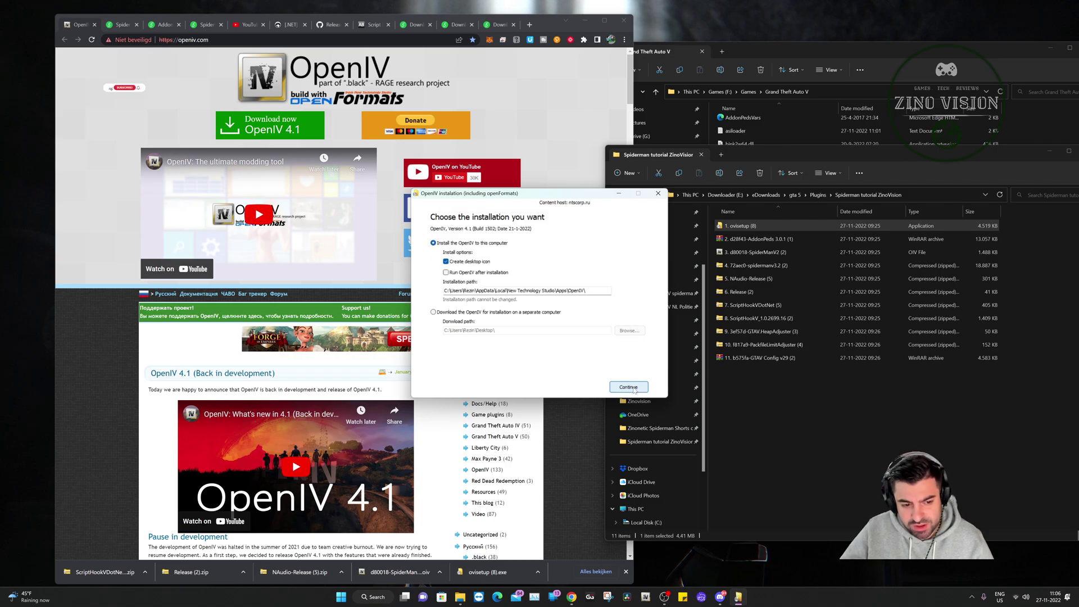
{"action": "left_click", "coordinate": [658, 194]}
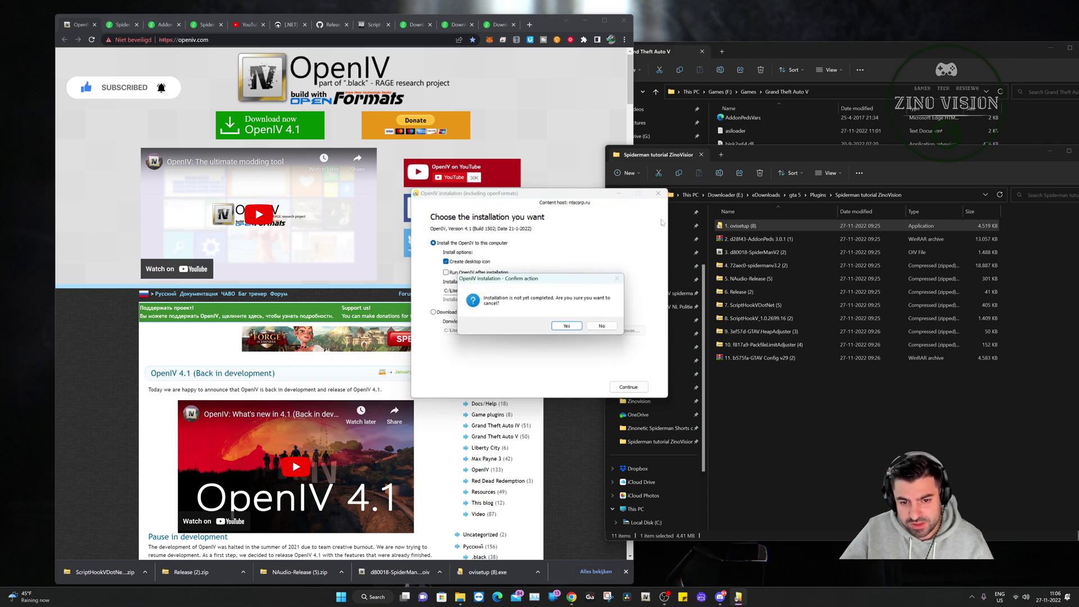
{"action": "left_click", "coordinate": [566, 326]}
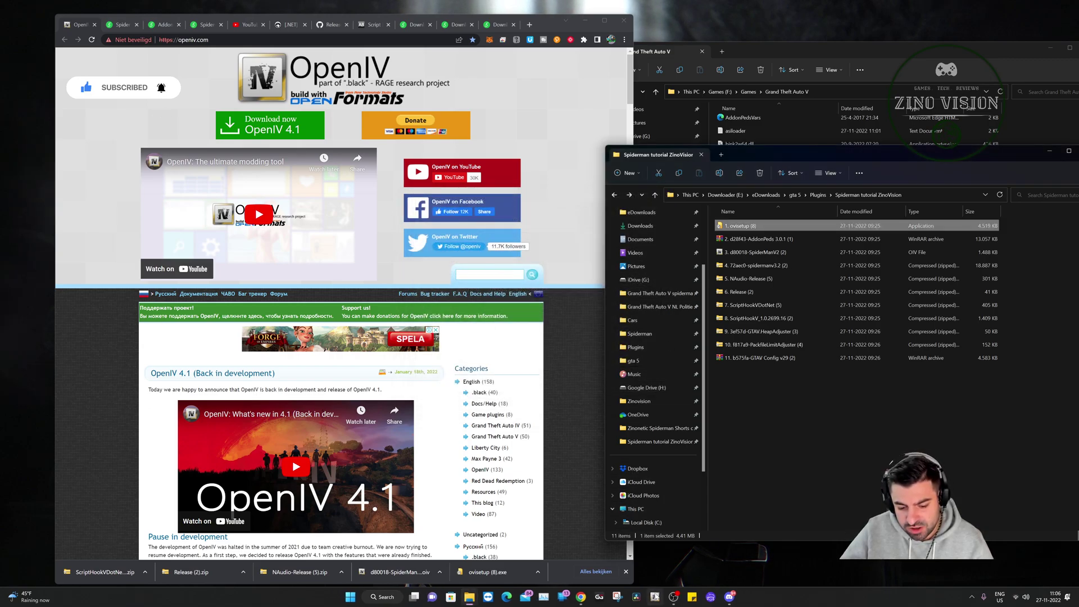
- Launch the installed OpenIV as administrator and open Grand Theft Auto V for Windows
{"action": "left_click", "coordinate": [382, 597]}
{"action": "type", "text": "op"}
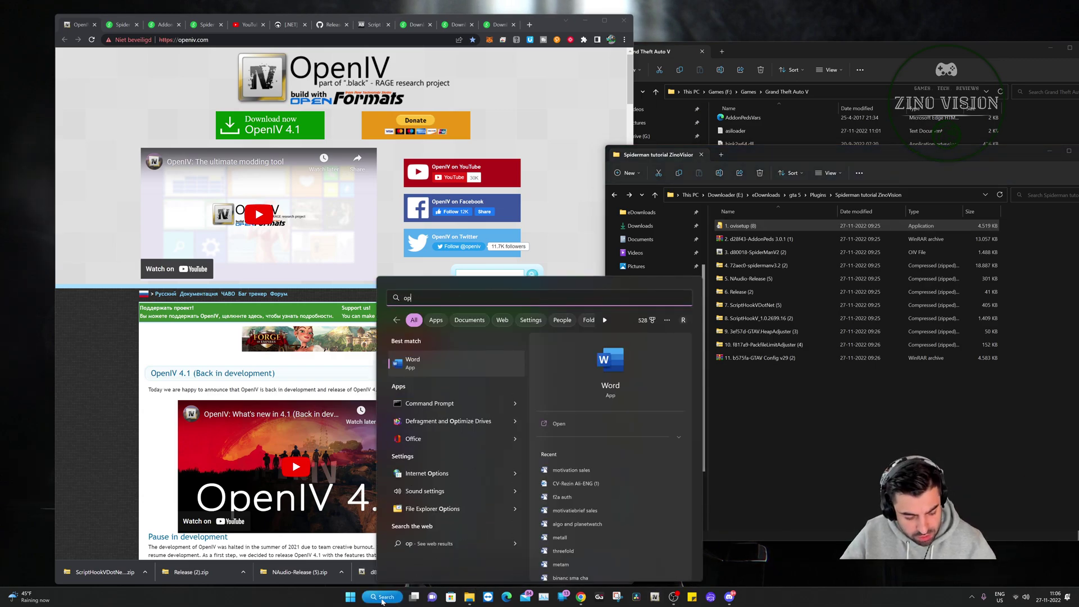
{"action": "type", "text": "enIV"}
{"action": "right_click", "coordinate": [418, 366]}
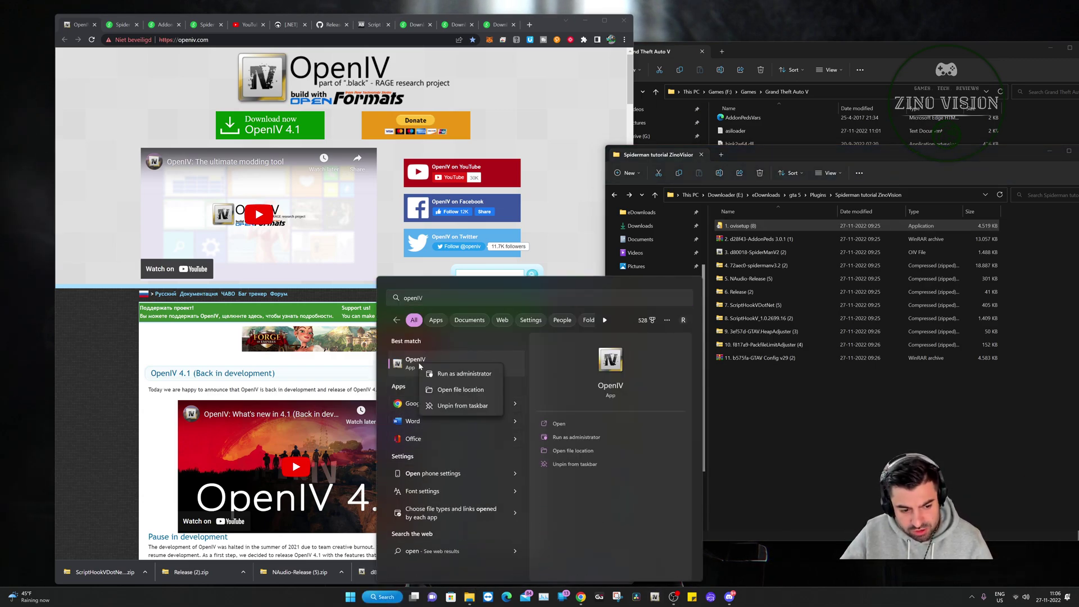
{"action": "left_click", "coordinate": [439, 378]}
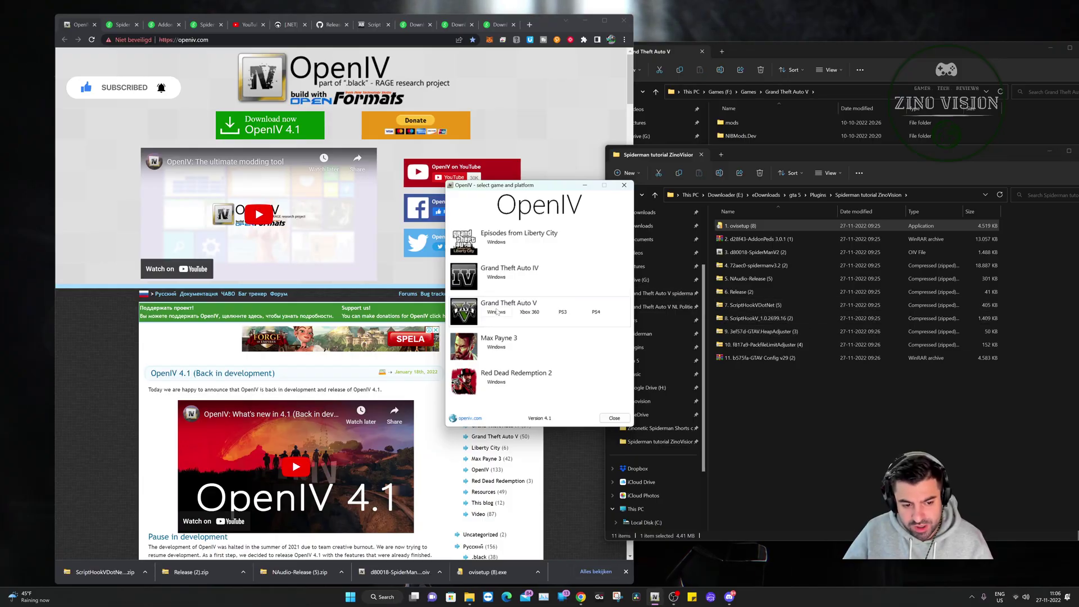
{"action": "left_click", "coordinate": [568, 277]}
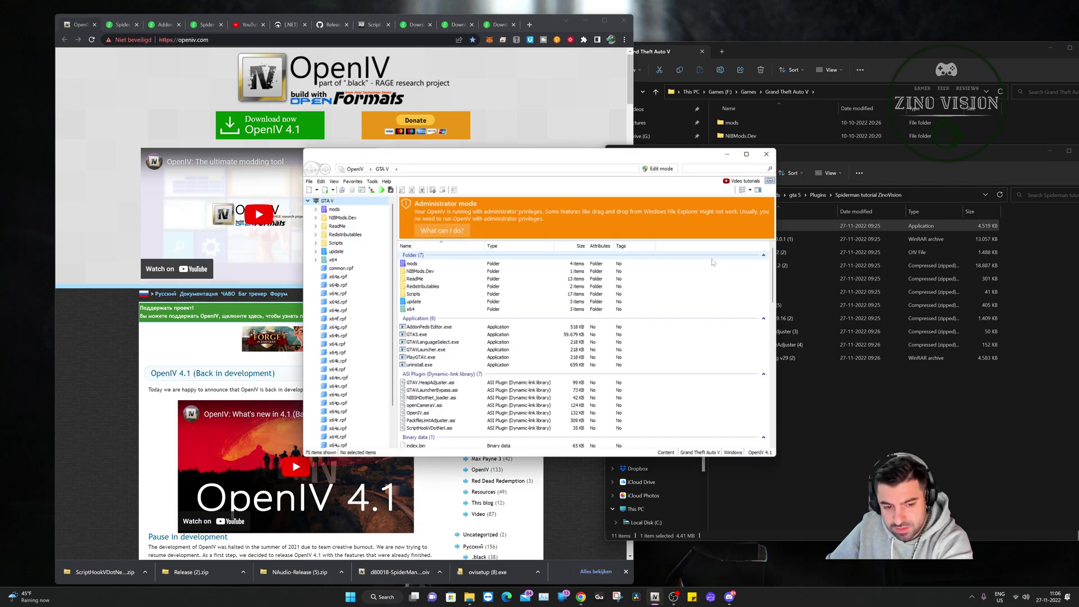
- Set the required permissions on the game folder F:\Games\Grand Theft Auto V\ from OpenIV's administrator mode notice
{"action": "left_click", "coordinate": [427, 235]}
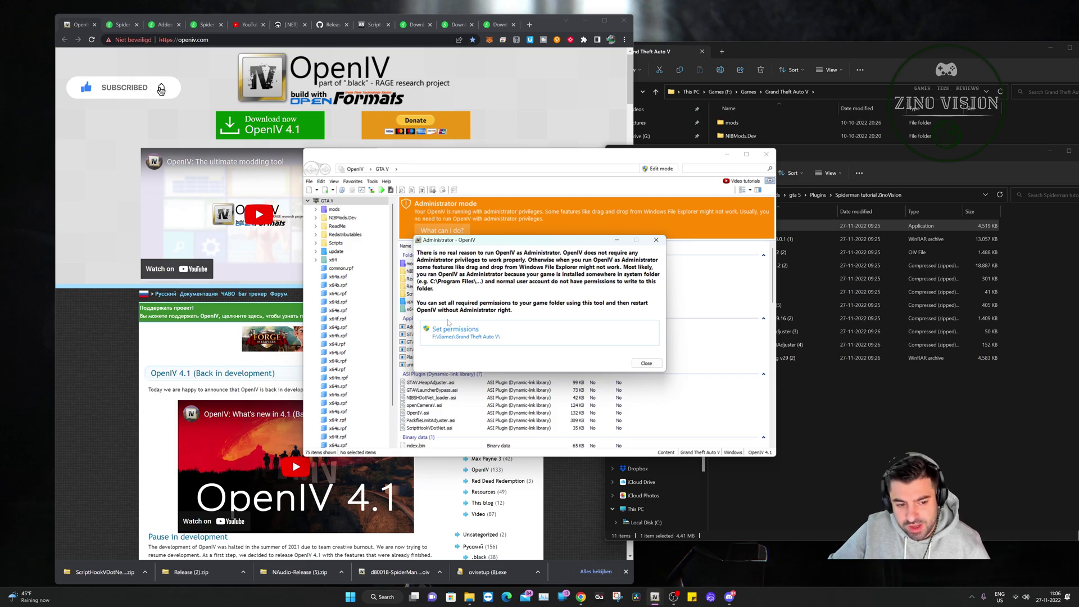
{"action": "left_click", "coordinate": [438, 337]}
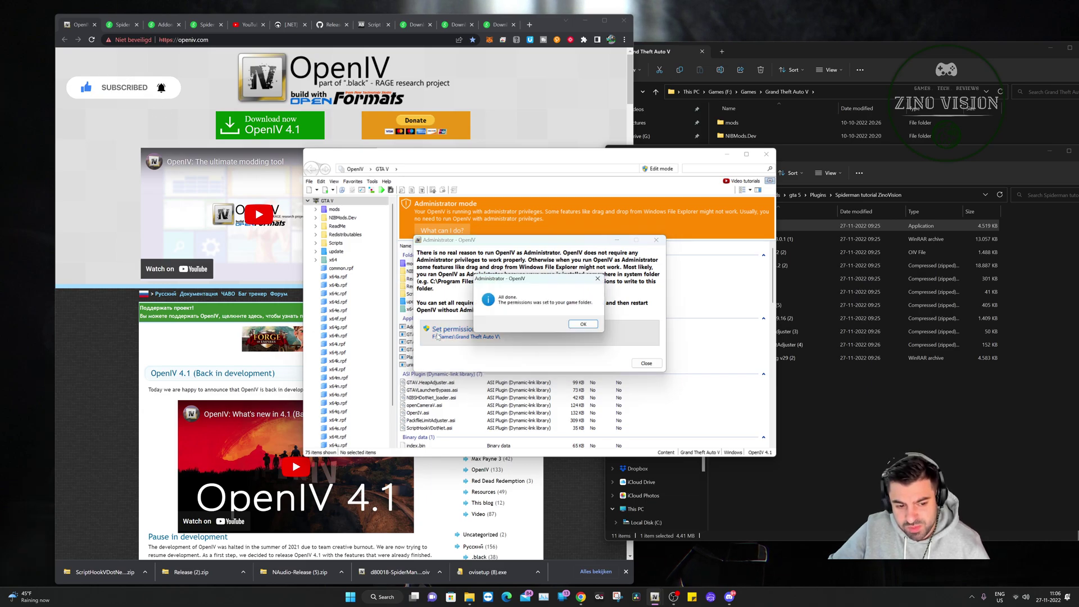
{"action": "left_click", "coordinate": [584, 327]}
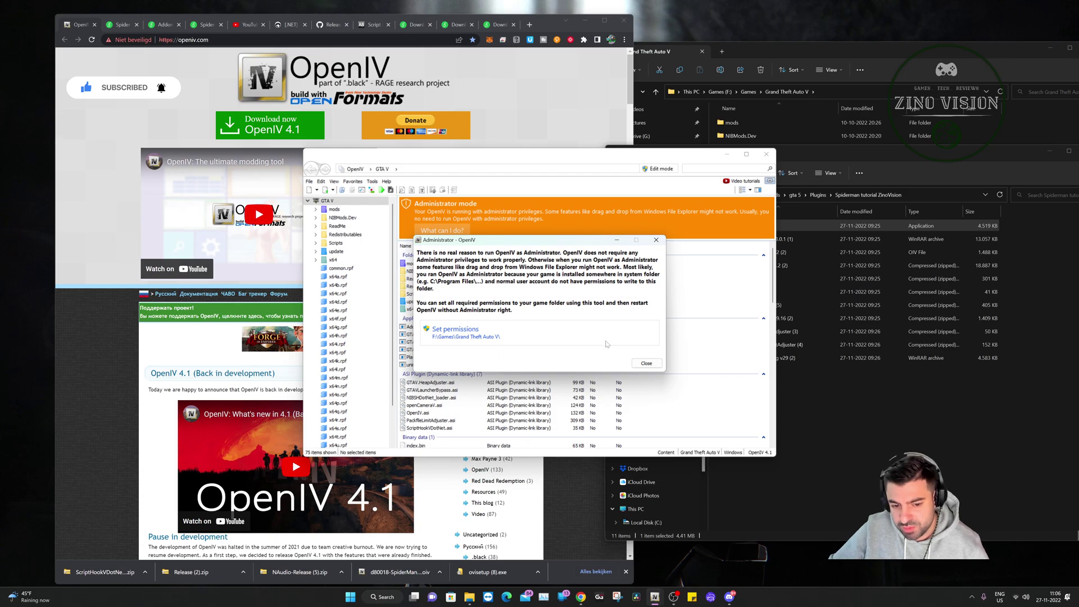
- Close the administrator mode notice and OpenIV, then reopen OpenIV without administrator rights for Grand Theft Auto V for Windows
{"action": "left_click", "coordinate": [636, 363]}
{"action": "left_click", "coordinate": [766, 154]}
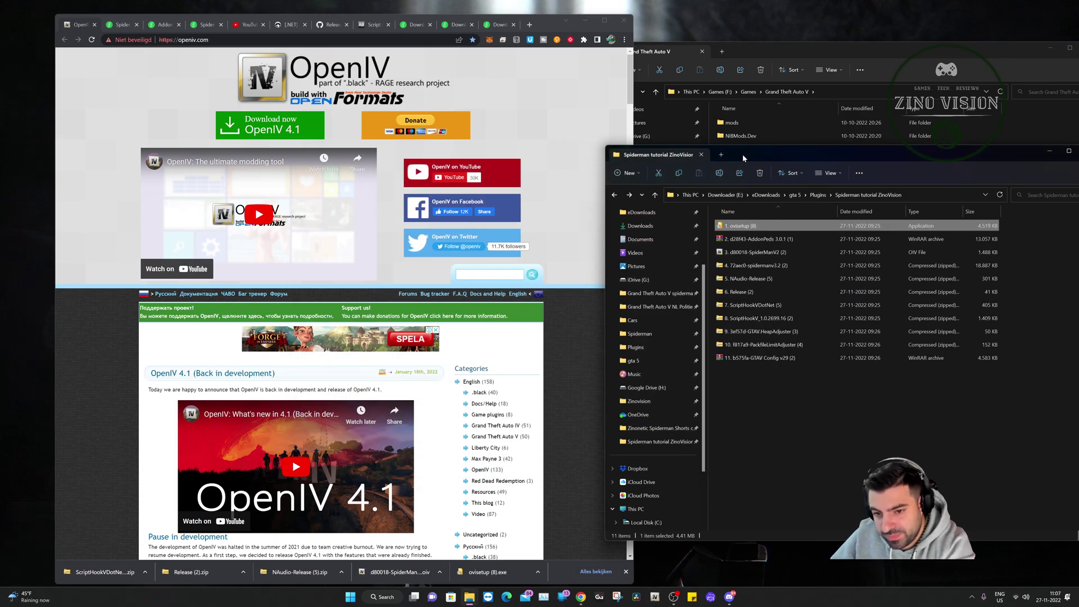
{"action": "left_click", "coordinate": [499, 316]}
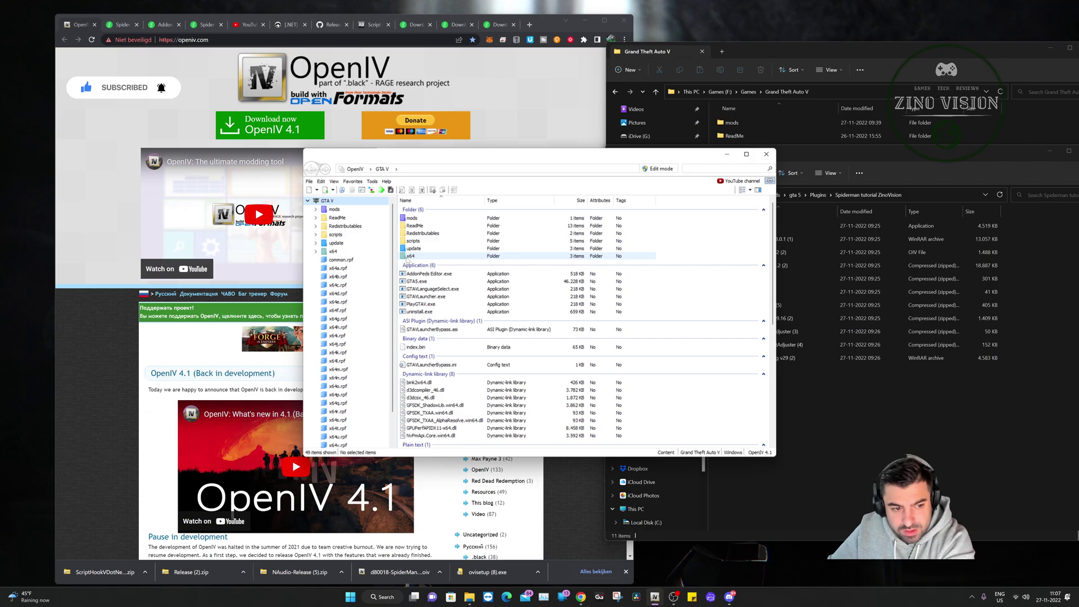
- Install the ASI Loader and the OpenIV.ASI plugin for GTA V through the ASI Manager and close it
{"action": "left_click", "coordinate": [372, 182]}
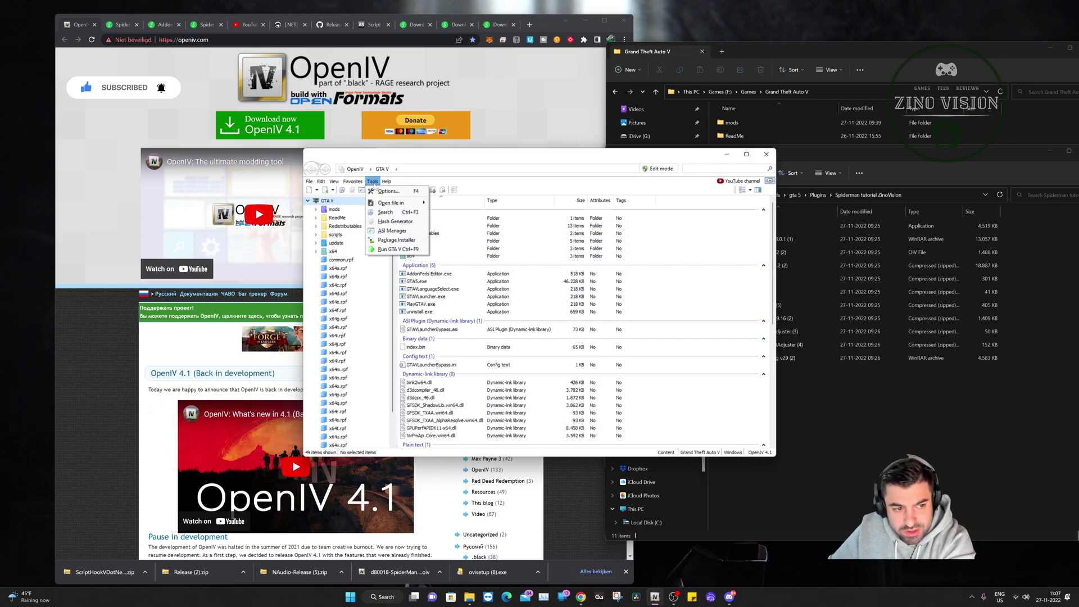
{"action": "left_click", "coordinate": [392, 230]}
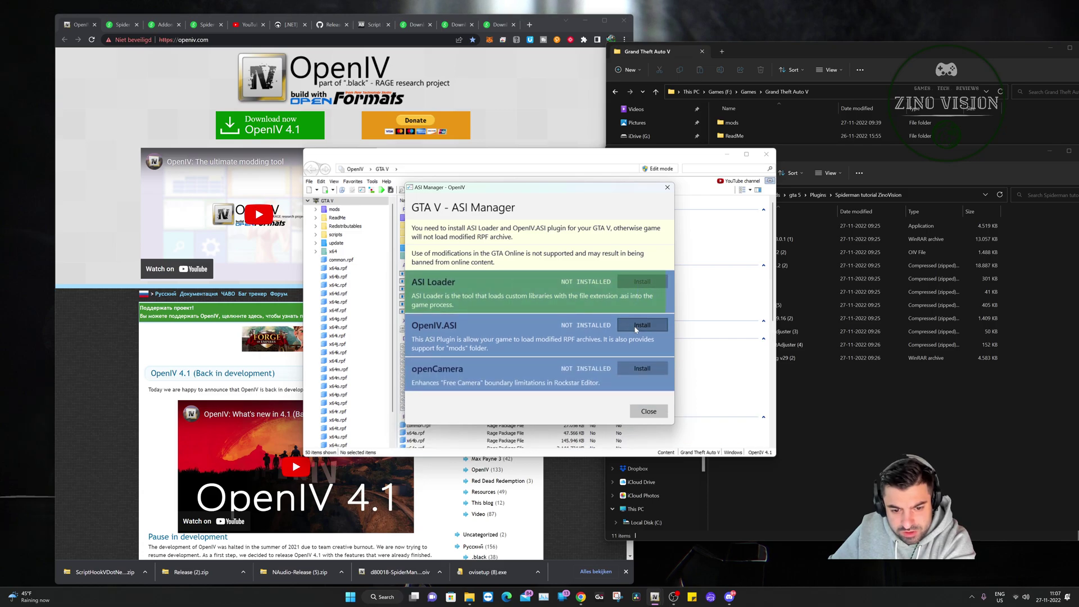
{"action": "left_click", "coordinate": [649, 412]}
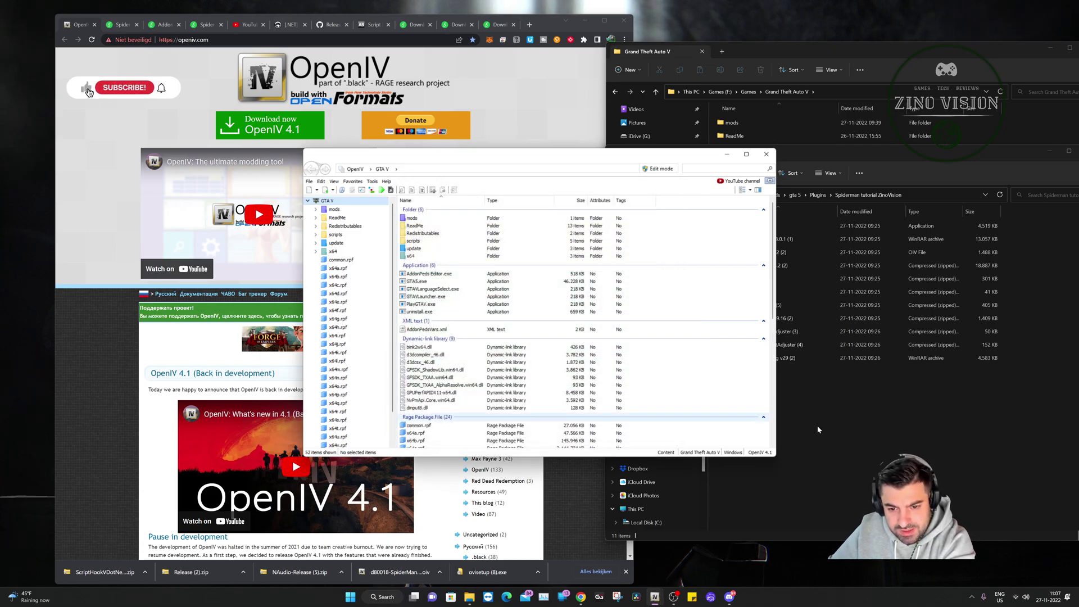
- Change the leading number in the AddonPeds archive's file name to 3 in the Spiderman tutorial folder
{"action": "left_click", "coordinate": [906, 439]}
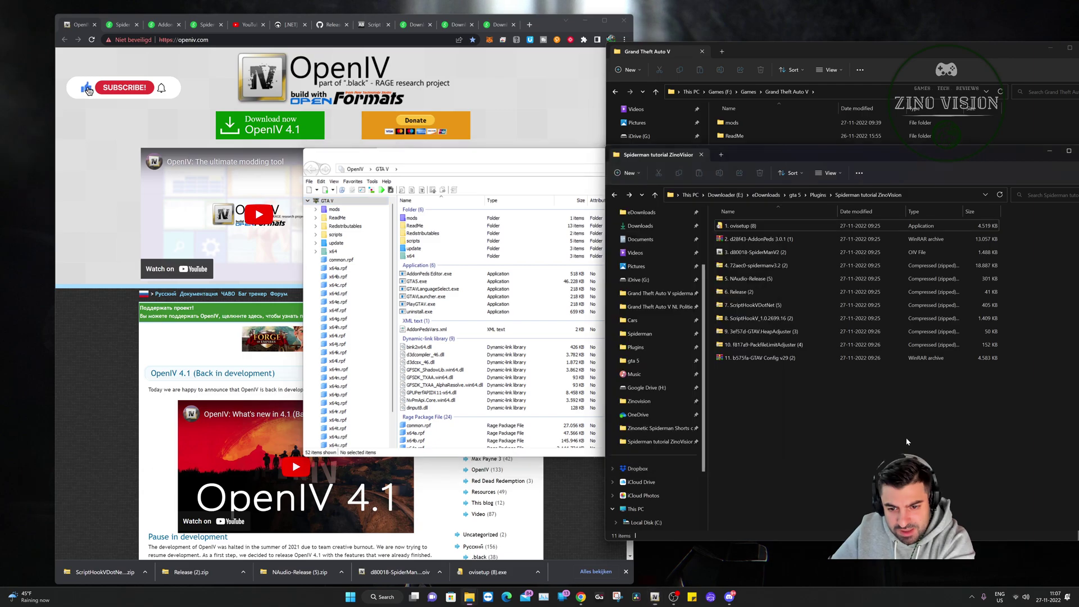
{"action": "left_click", "coordinate": [742, 245]}
{"action": "key", "text": "F2"}
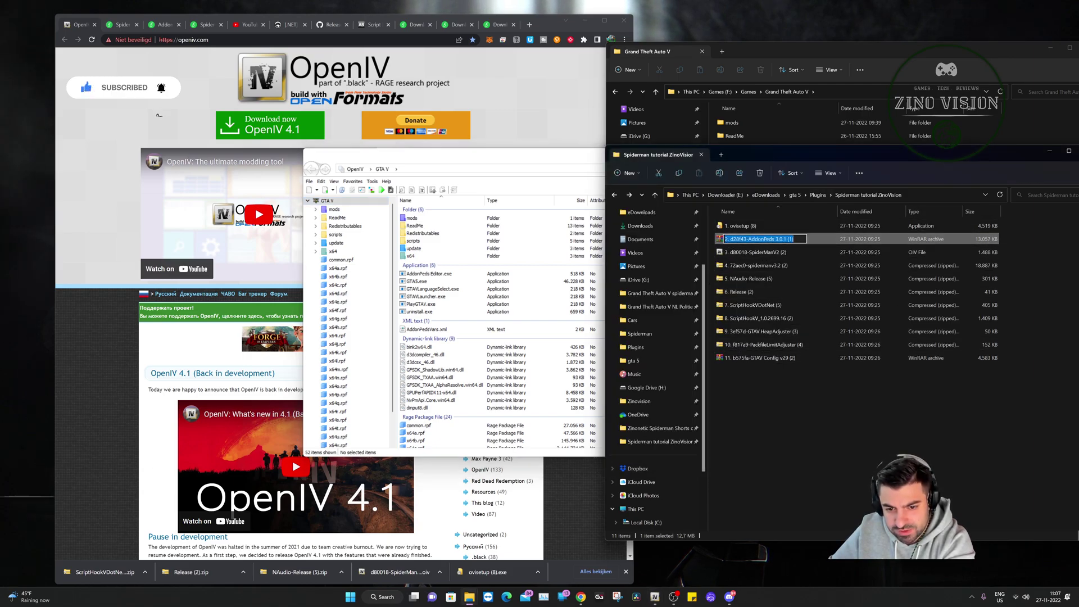
{"action": "key", "text": "Home"}
{"action": "key", "text": "Delete"}
{"action": "type", "text": "3"}
{"action": "key", "text": "Return"}
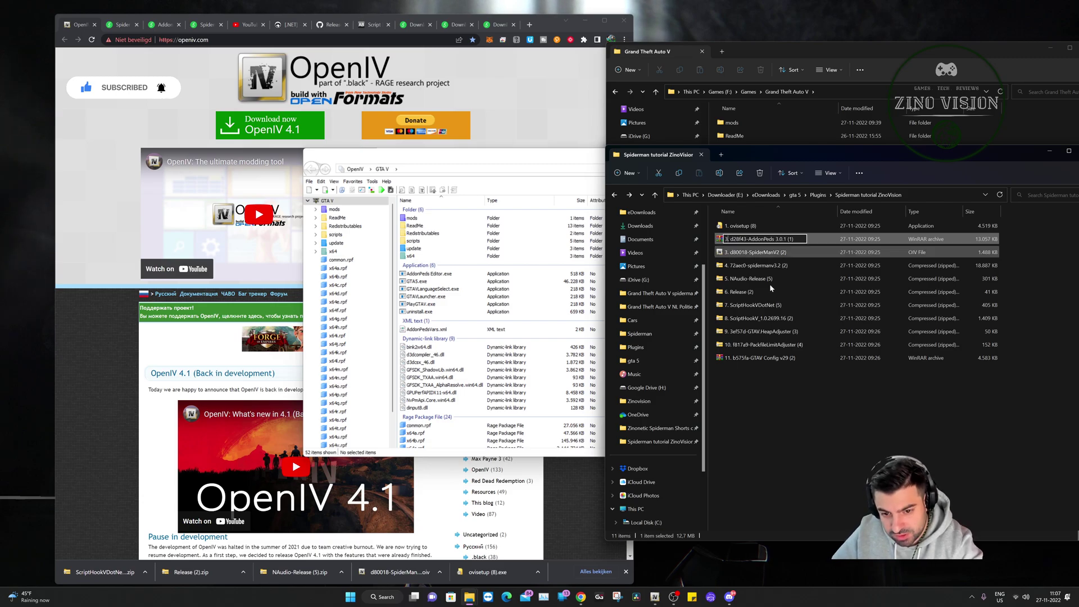
- Change the leading number in the SpiderManV2 OIV file's name to 2
{"action": "left_click", "coordinate": [729, 254]}
{"action": "key", "text": "F2"}
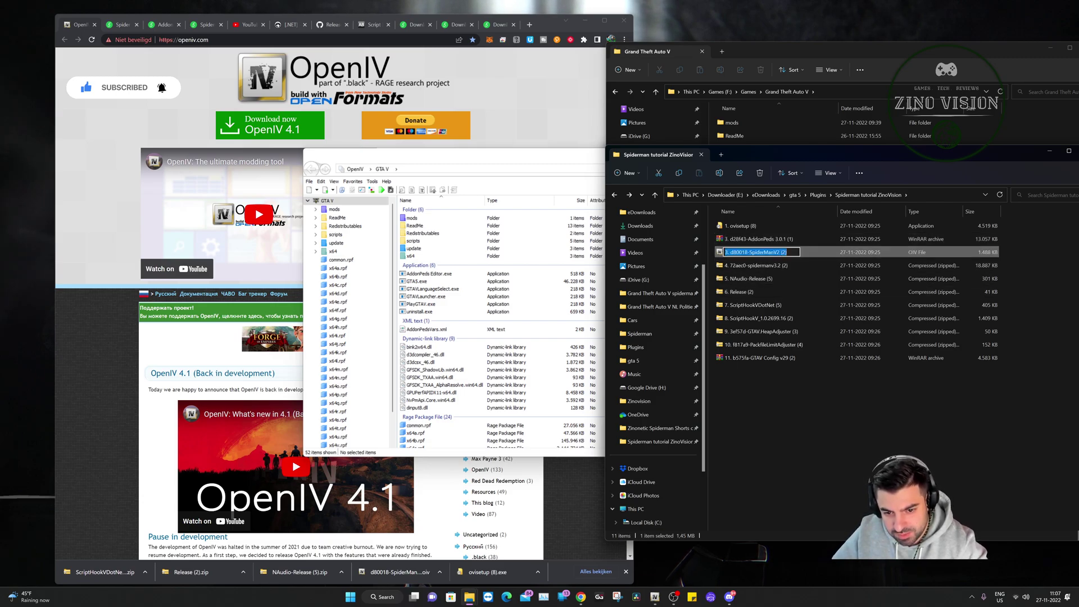
{"action": "key", "text": "Delete"}
{"action": "type", "text": "2"}
{"action": "key", "text": "Return"}
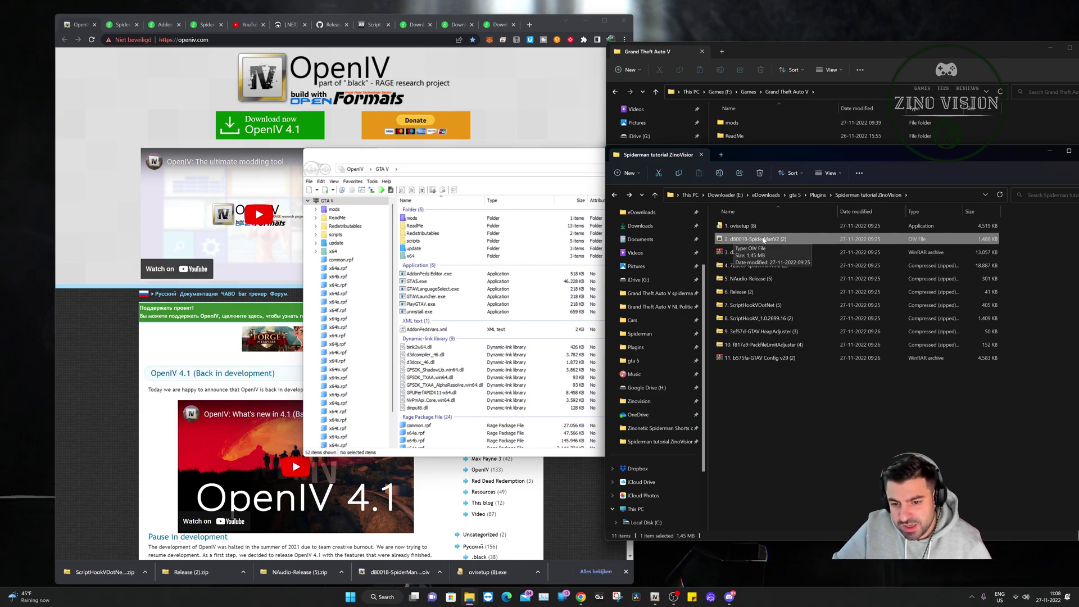
- Open the SpiderManV2 OIV package and install Spider-Man V 2.0 into the "mods" folder, closing the package installer when it finishes
{"action": "double_click", "coordinate": [763, 240]}
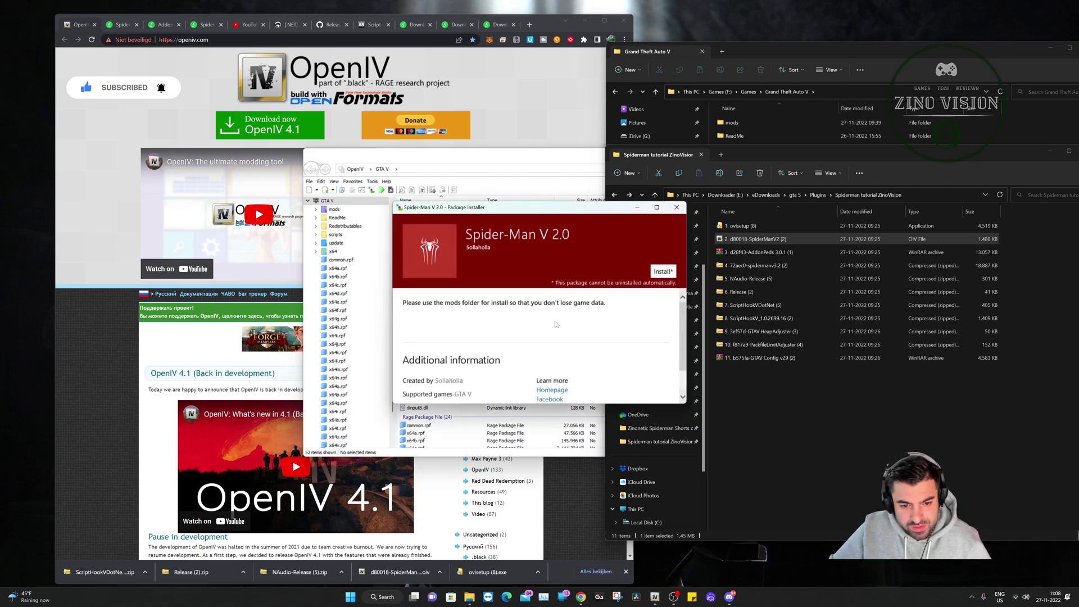
{"action": "left_click", "coordinate": [663, 272]}
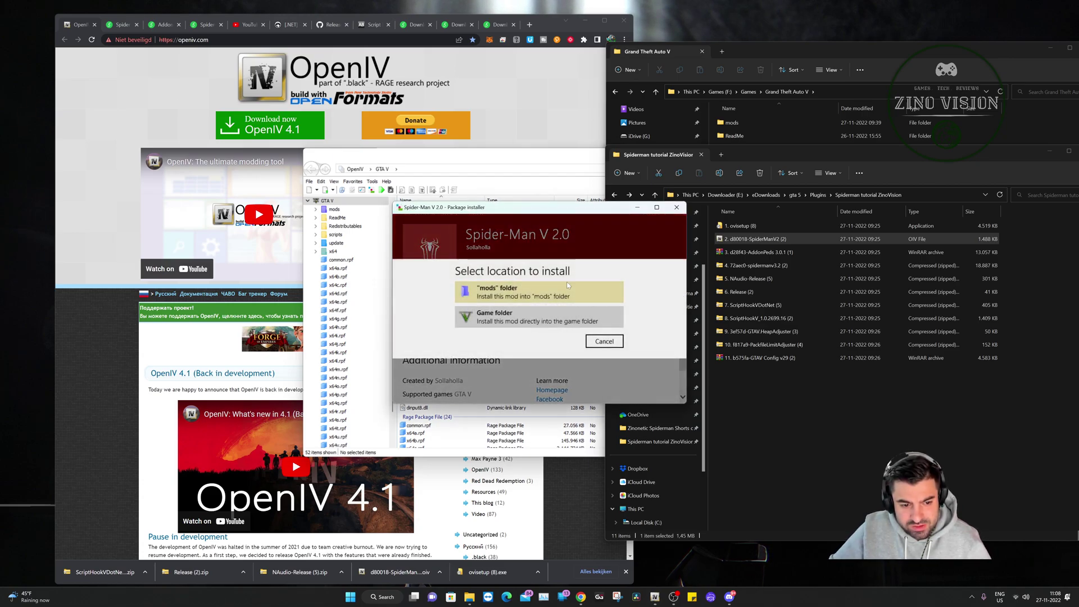
{"action": "left_click", "coordinate": [535, 298]}
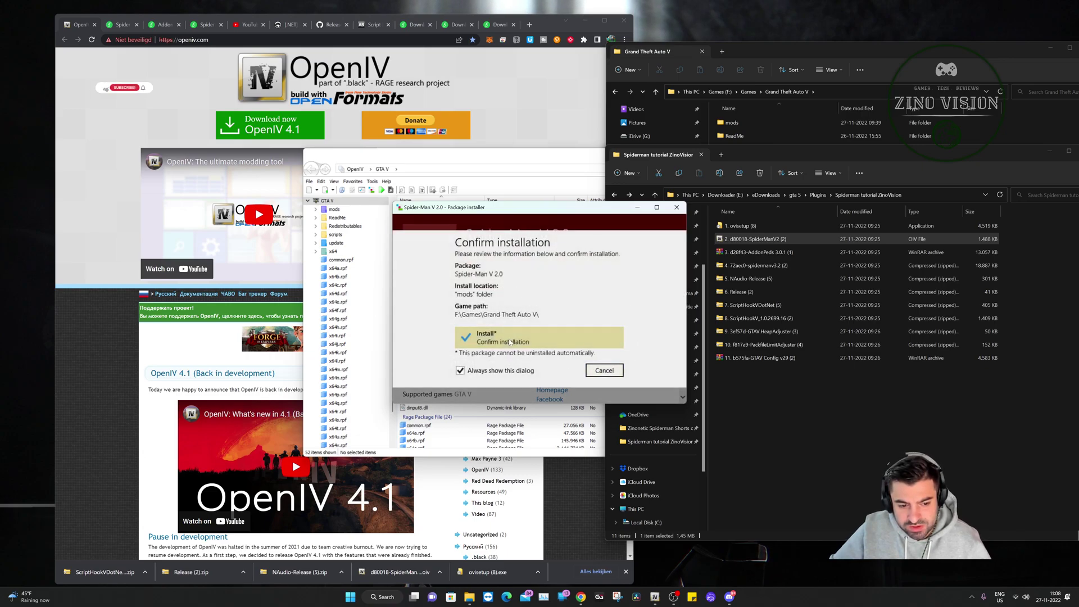
{"action": "left_click", "coordinate": [617, 340]}
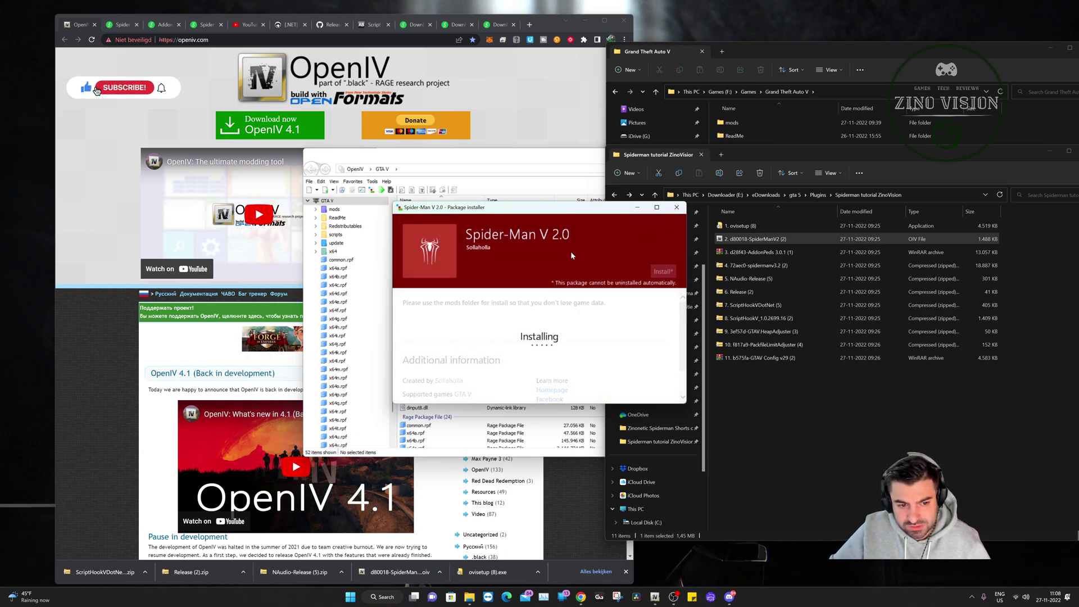
{"action": "left_click_drag", "start_coordinate": [515, 148], "coordinate": [379, 118]}
{"action": "left_click", "coordinate": [664, 311]}
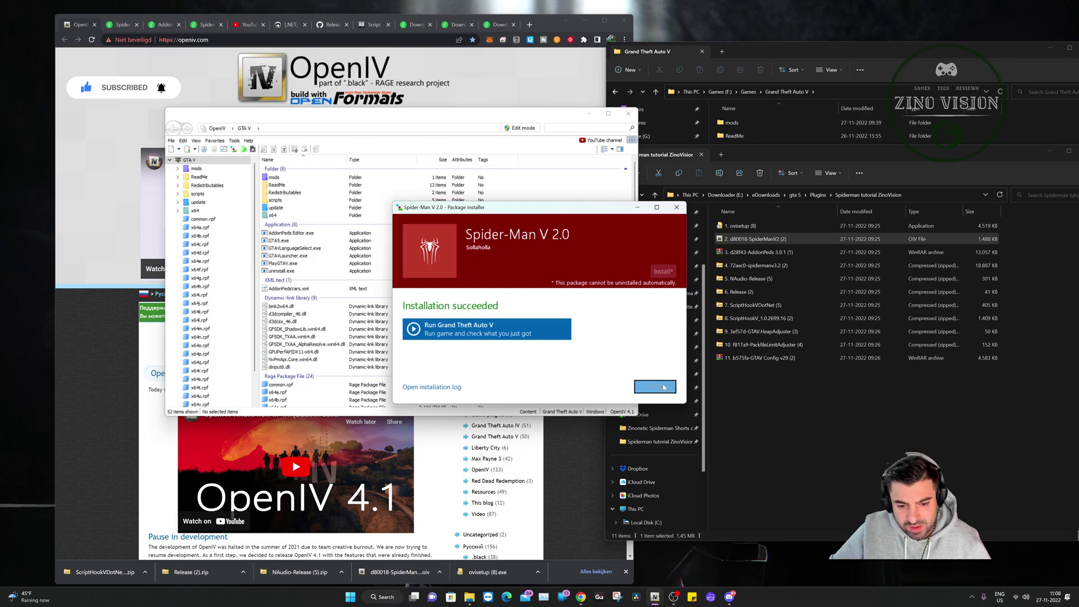
{"action": "left_click", "coordinate": [654, 387]}
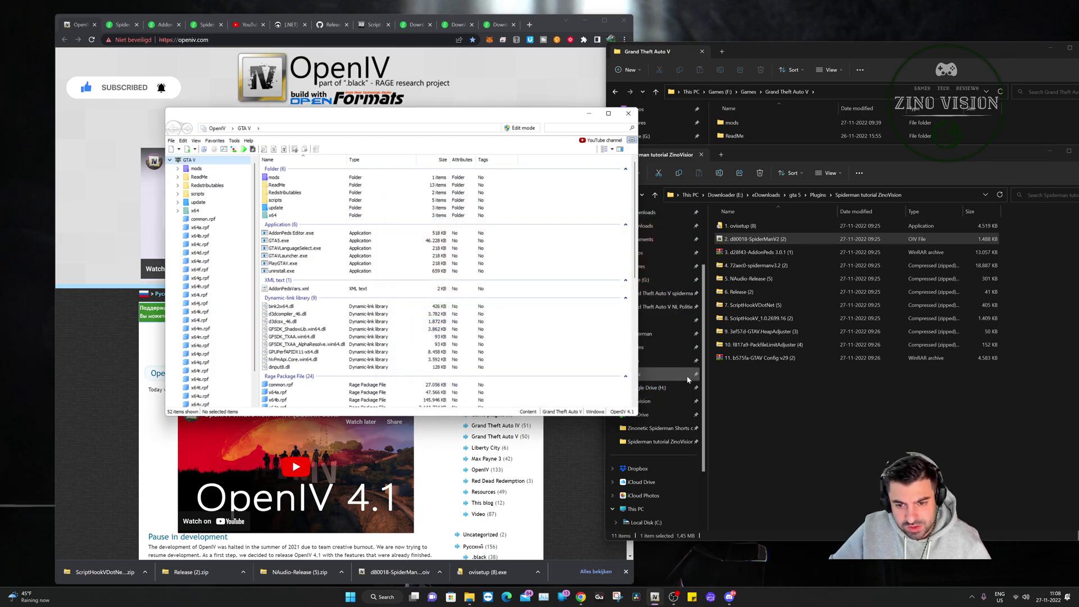
- Extract the AddonPeds 3.0.1 archive with WinRAR into a folder of the same name and open that folder
{"action": "left_click", "coordinate": [349, 177]}
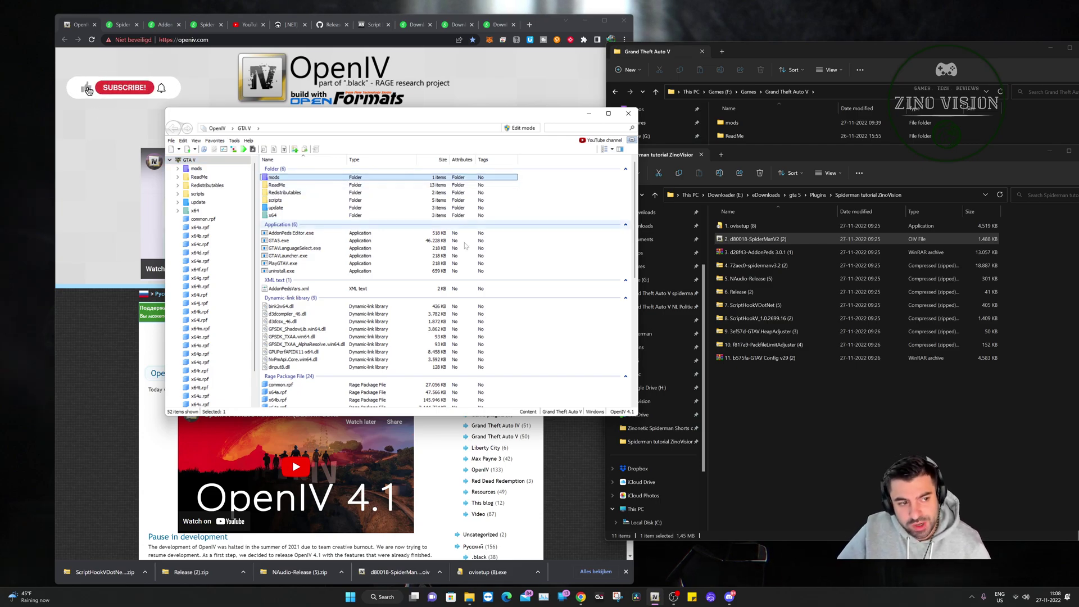
{"action": "left_click", "coordinate": [797, 400]}
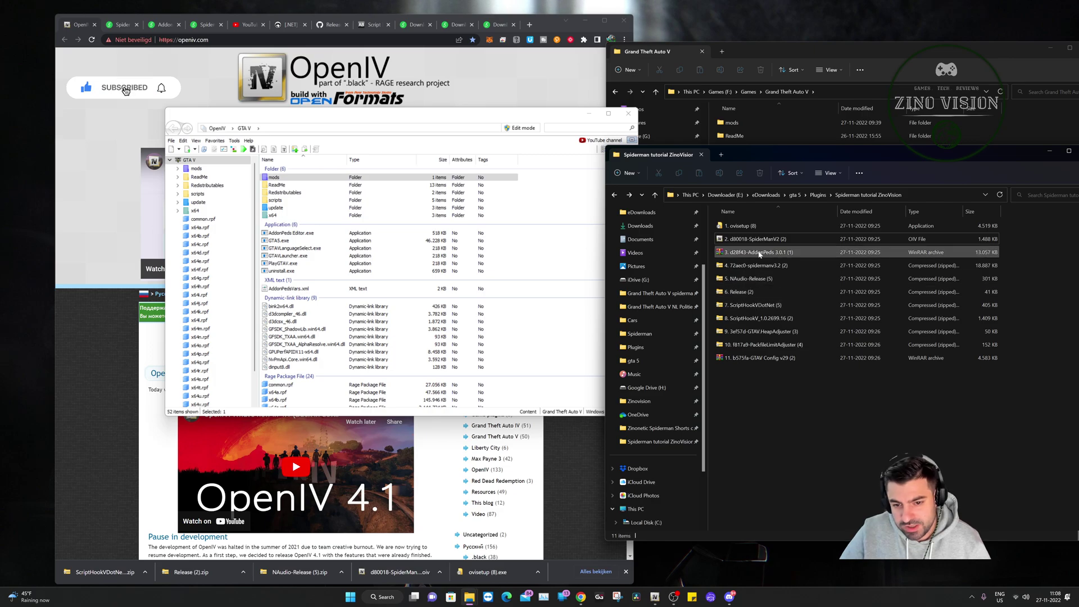
{"action": "right_click", "coordinate": [741, 253]}
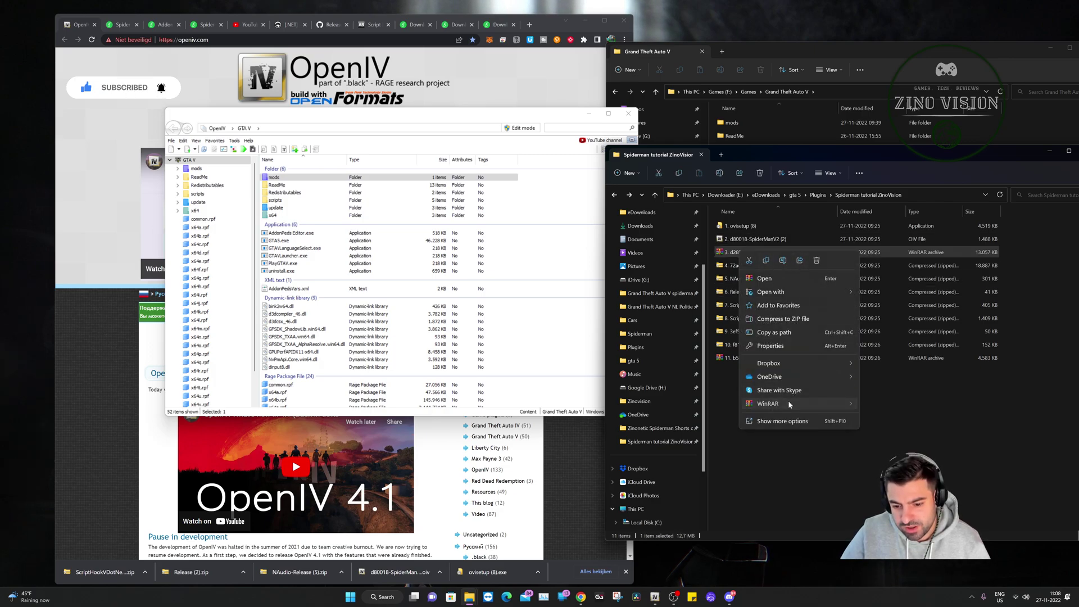
{"action": "mouse_move", "coordinate": [788, 403]}
{"action": "left_click", "coordinate": [911, 431]}
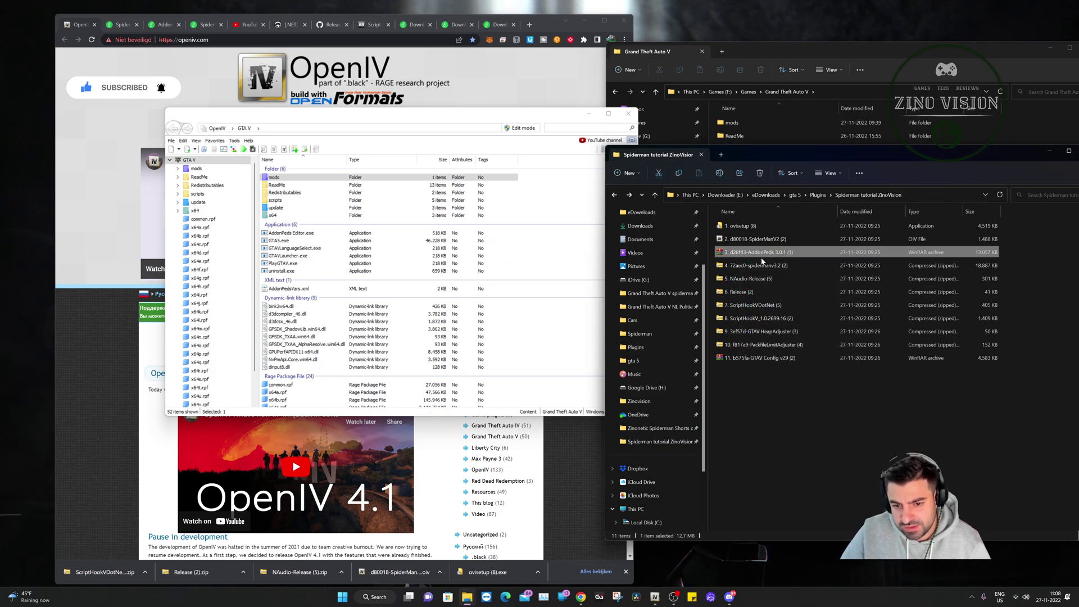
{"action": "double_click", "coordinate": [756, 225]}
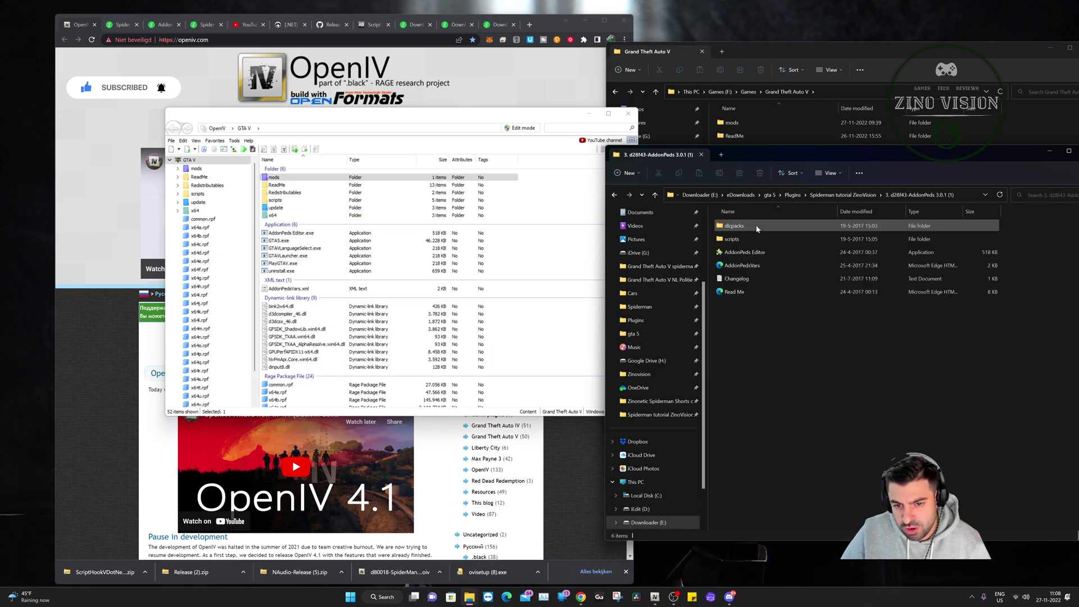
- Copy AddonPeds Editor and AddonPedsVars from the extracted folder into the Grand Theft Auto V game folder, replacing the existing files
{"action": "left_click_drag", "start_coordinate": [797, 155], "coordinate": [398, 180]}
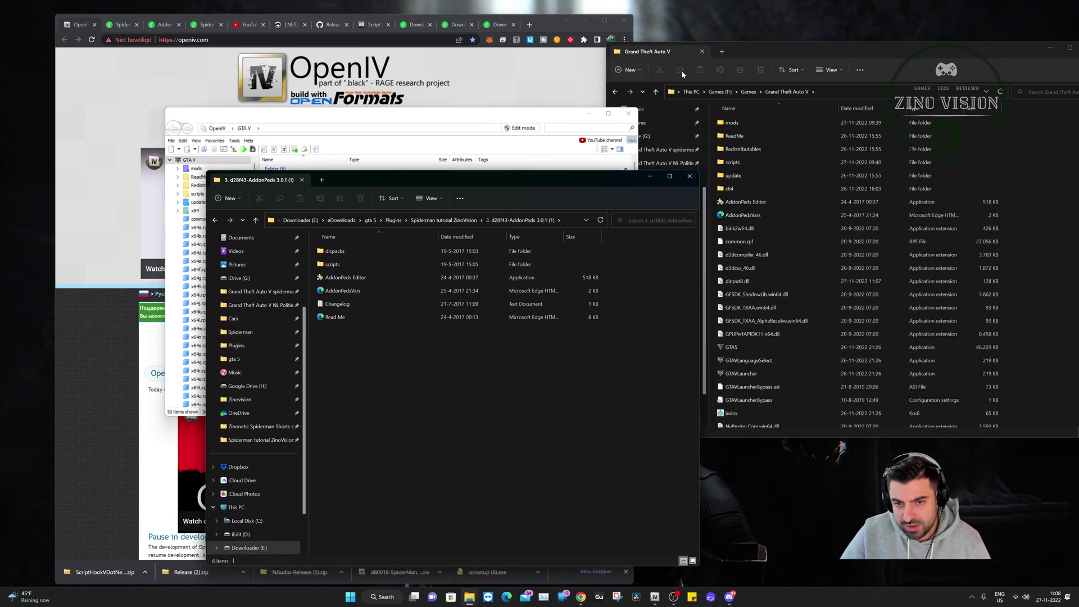
{"action": "left_click", "coordinate": [747, 92]}
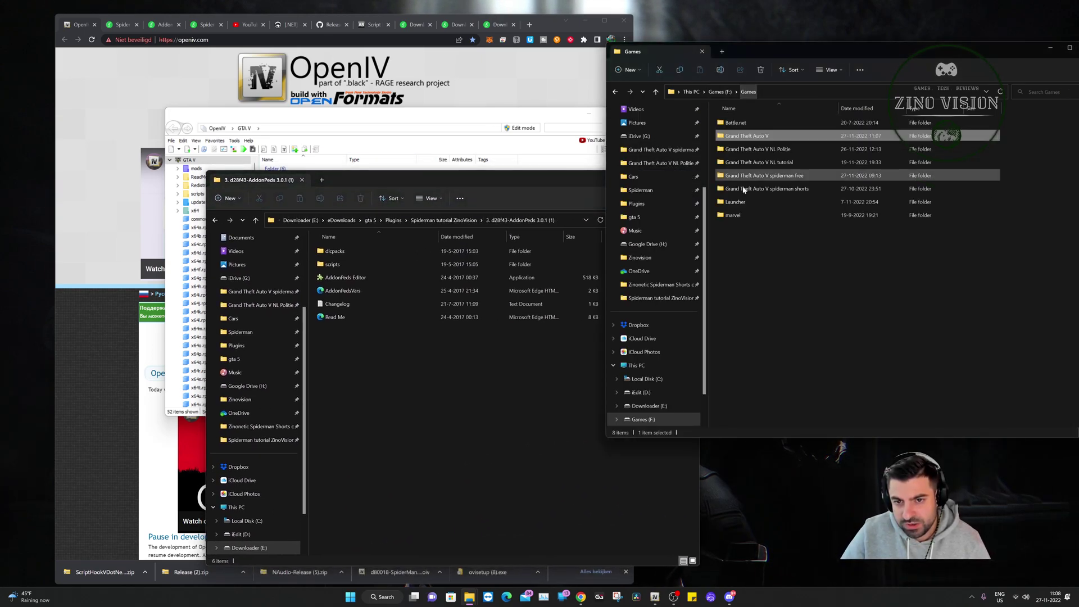
{"action": "double_click", "coordinate": [763, 136]}
{"action": "left_click", "coordinate": [362, 279]}
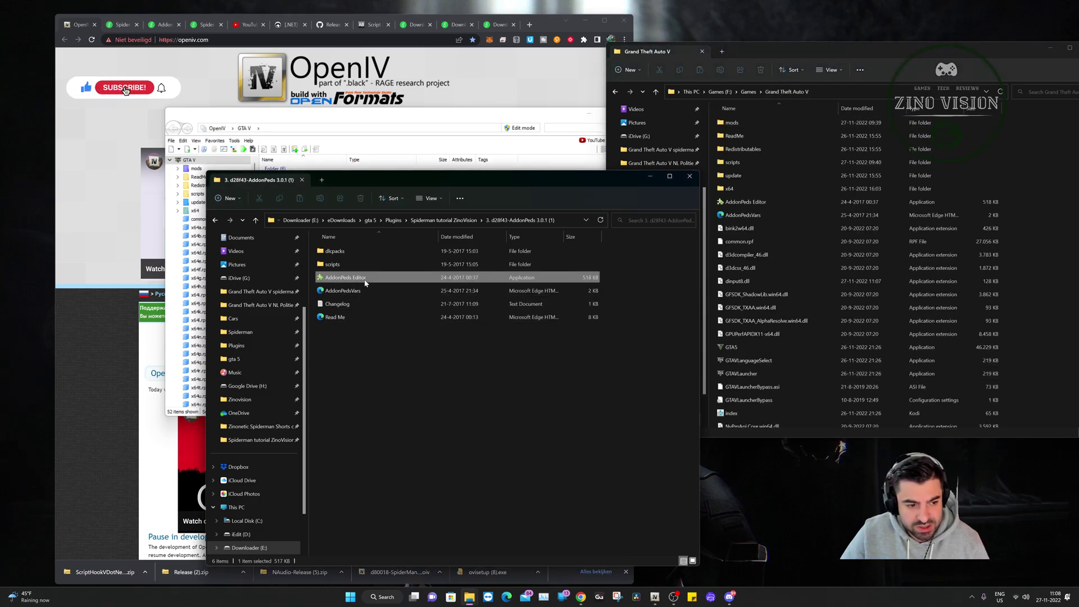
{"action": "left_click", "coordinate": [365, 289]}
{"action": "left_click", "coordinate": [360, 279], "text": "ctrl"}
{"action": "left_click_drag", "start_coordinate": [371, 279], "coordinate": [1021, 275]}
{"action": "left_click", "coordinate": [553, 270]}
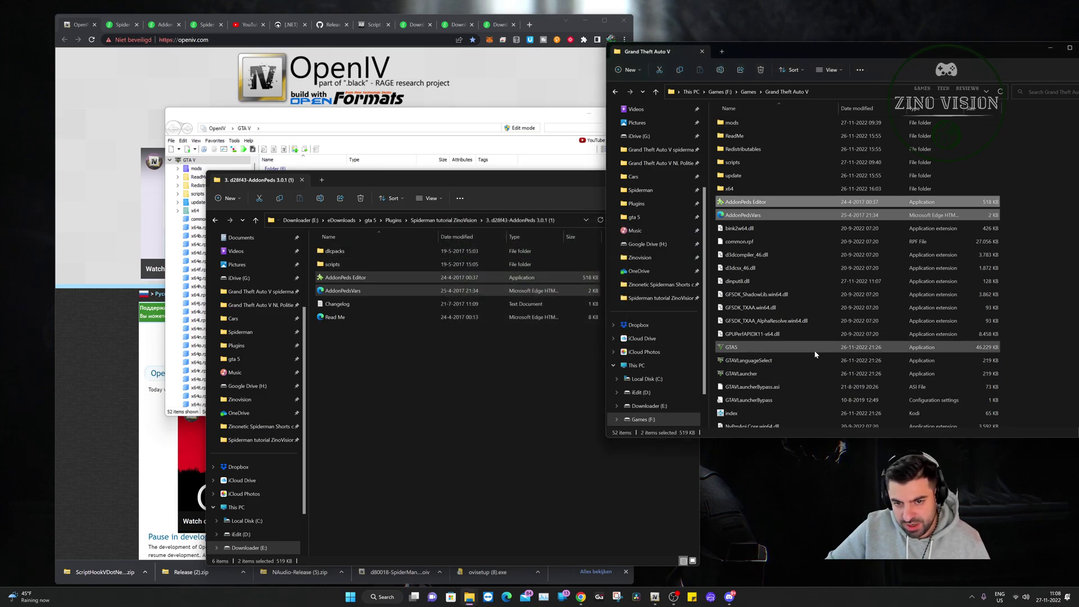
- Copy PedSelector.dll from the AddonPeds scripts folder into the game's scripts folder, replacing the existing file, and return to the game folder
{"action": "double_click", "coordinate": [801, 166]}
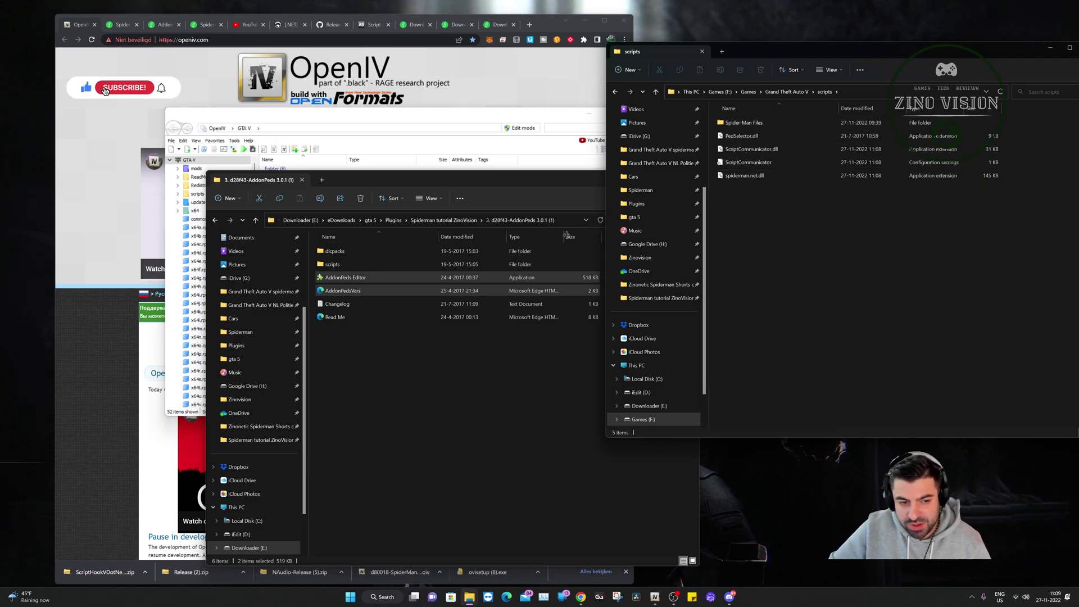
{"action": "double_click", "coordinate": [331, 265]}
{"action": "left_click", "coordinate": [319, 252]}
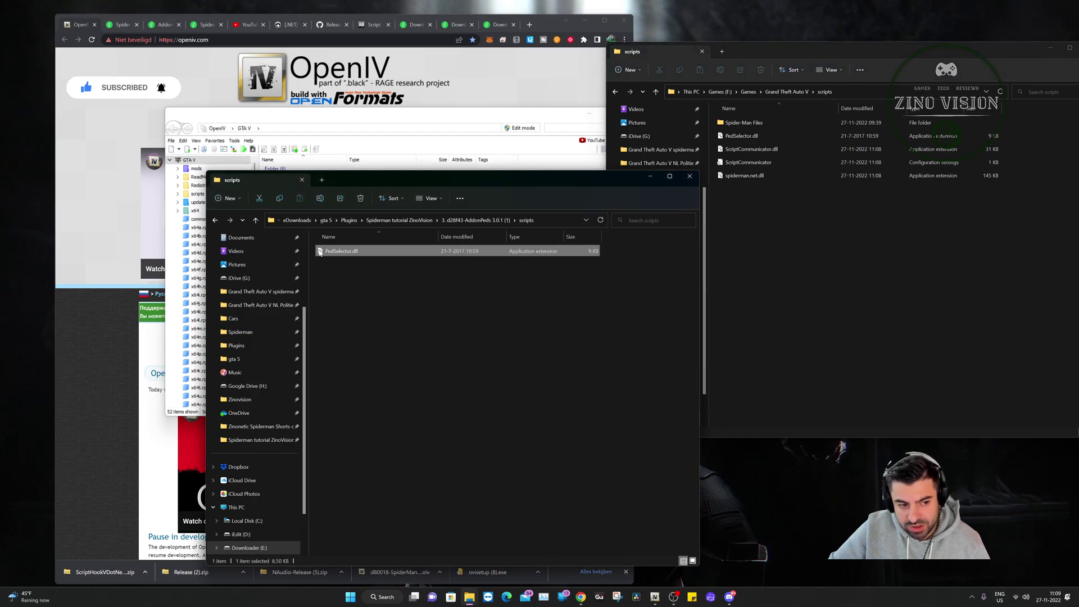
{"action": "left_click_drag", "start_coordinate": [353, 253], "coordinate": [800, 261]}
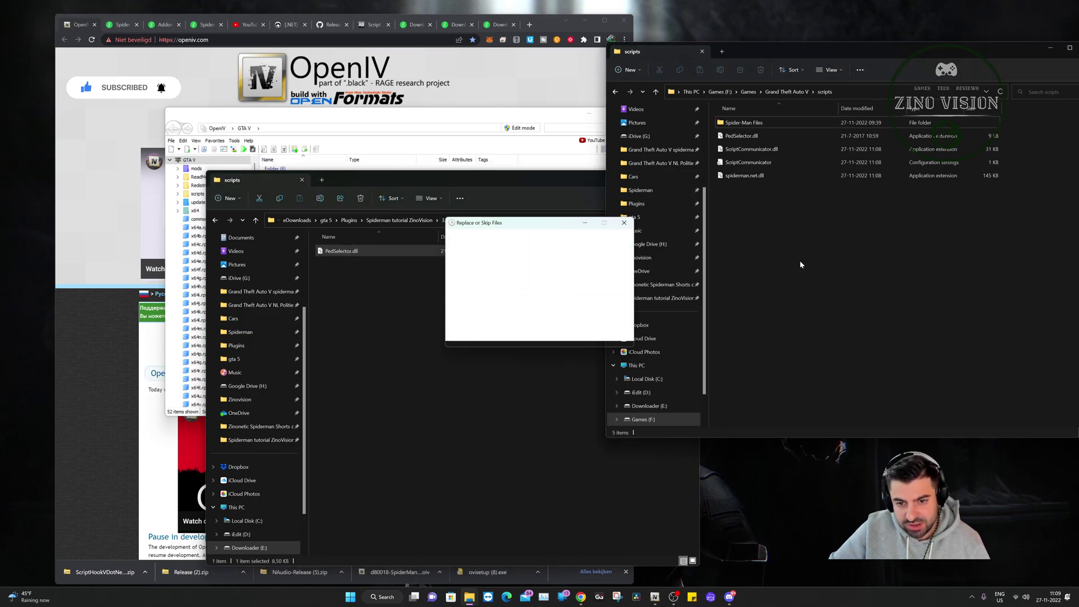
{"action": "left_click", "coordinate": [601, 274]}
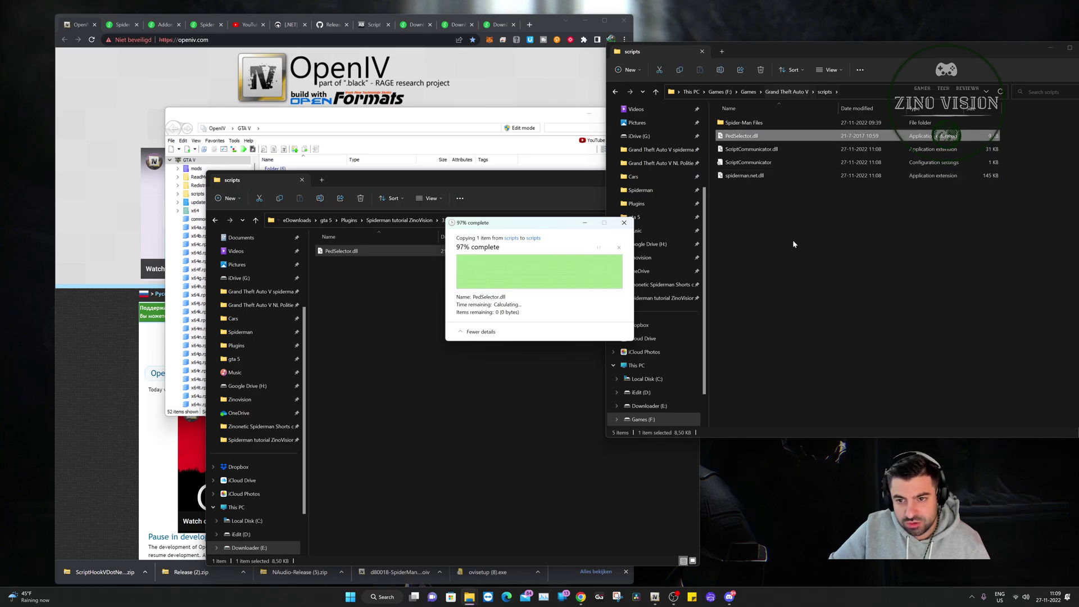
{"action": "left_click", "coordinate": [615, 92]}
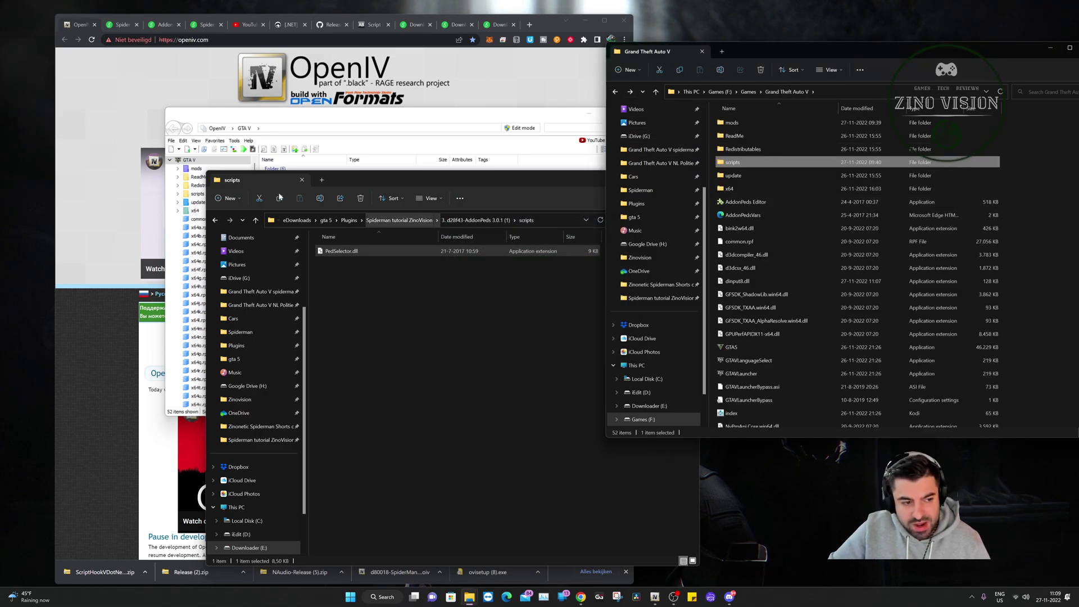
- Open the dlcpacks folder of the extracted AddonPeds mod and place its window beside OpenIV
{"action": "left_click", "coordinate": [211, 220]}
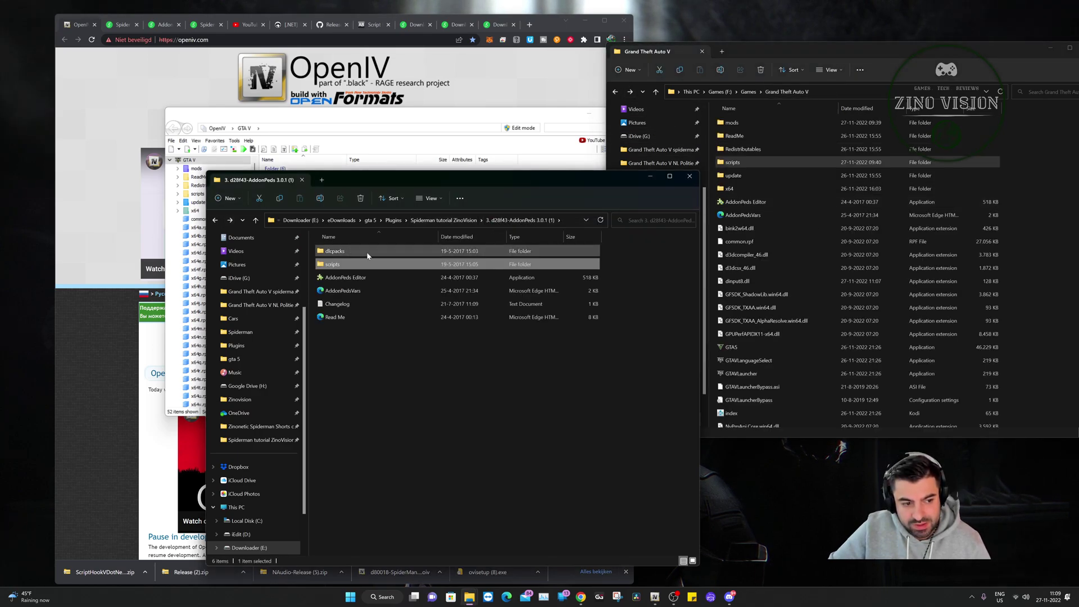
{"action": "double_click", "coordinate": [368, 256]}
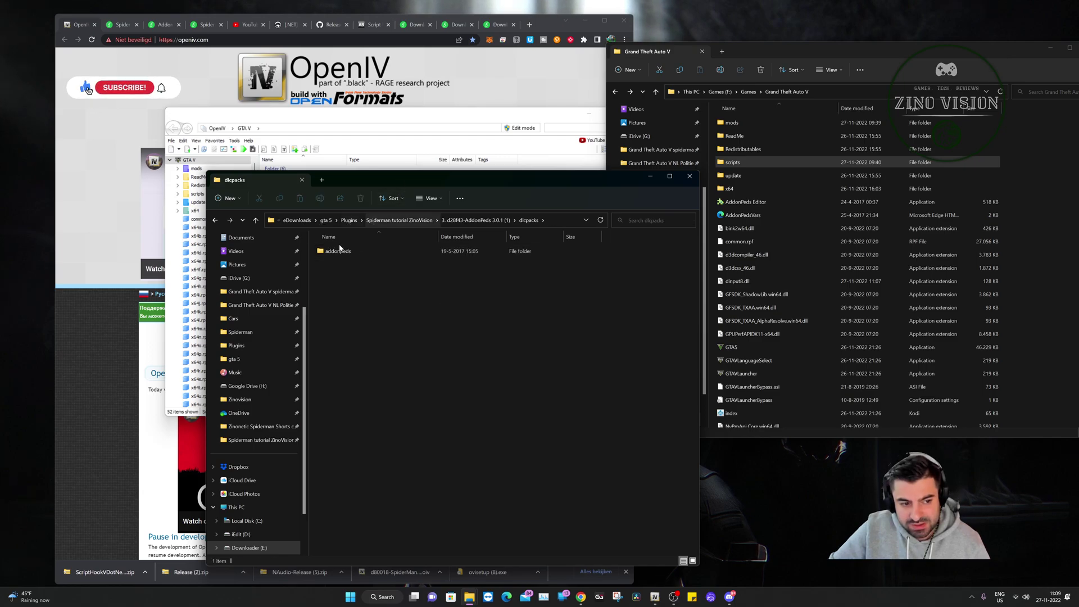
{"action": "left_click_drag", "start_coordinate": [382, 180], "coordinate": [739, 177]}
- Open the dlcpacks folder inside the game's update > x64 folder in OpenIV
{"action": "left_click", "coordinate": [281, 225]}
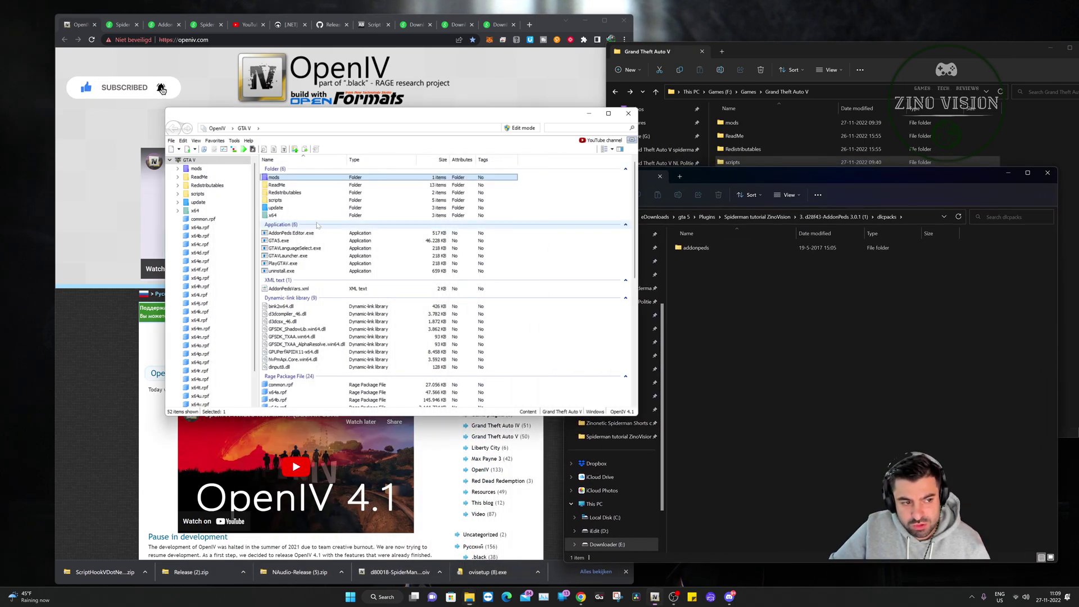
{"action": "left_click", "coordinate": [289, 179]}
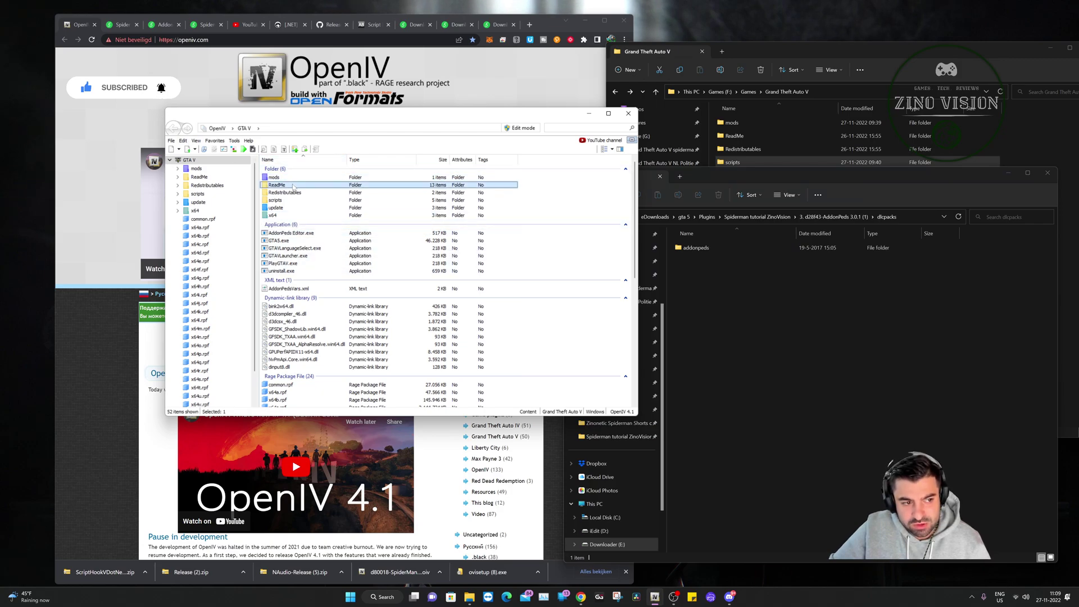
{"action": "double_click", "coordinate": [291, 209]}
{"action": "double_click", "coordinate": [289, 178]}
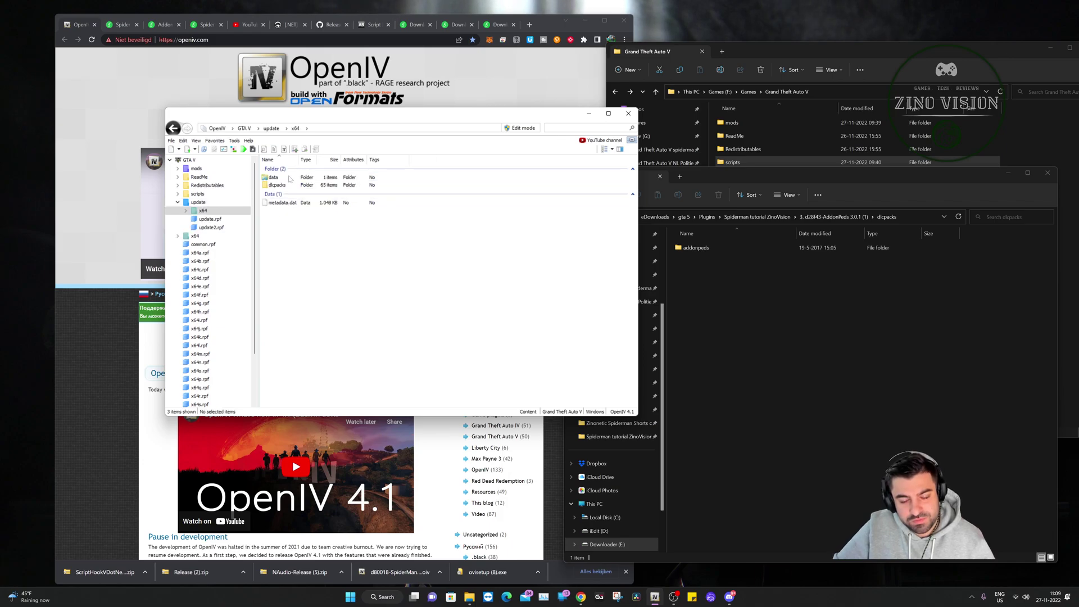
{"action": "double_click", "coordinate": [292, 185]}
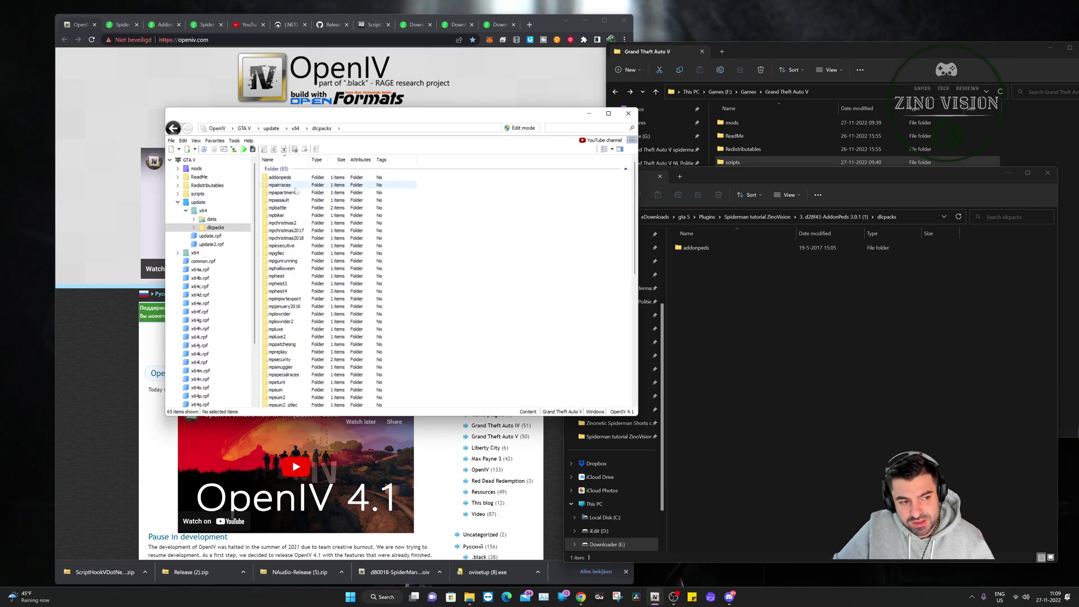
{"action": "scroll", "coordinate": [315, 281], "scroll_direction": "down", "scroll_amount": 10}
- Try to copy the addonpeds folder into dlcpacks, turn on OpenIV's edit mode and select the existing addonpeds folder
{"action": "left_click_drag", "start_coordinate": [697, 248], "coordinate": [463, 268]}
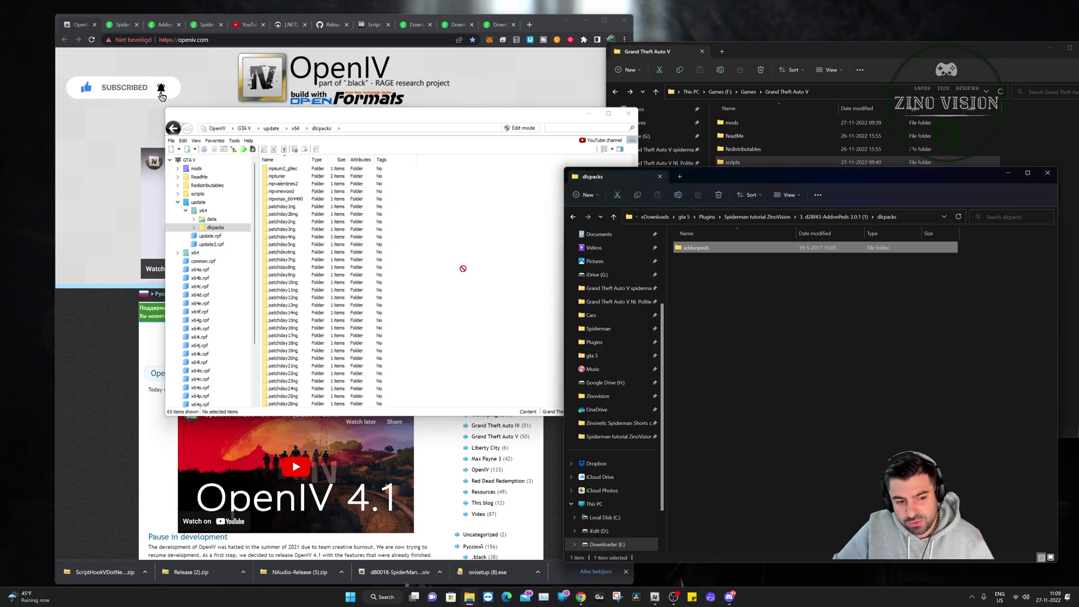
{"action": "left_click", "coordinate": [521, 128]}
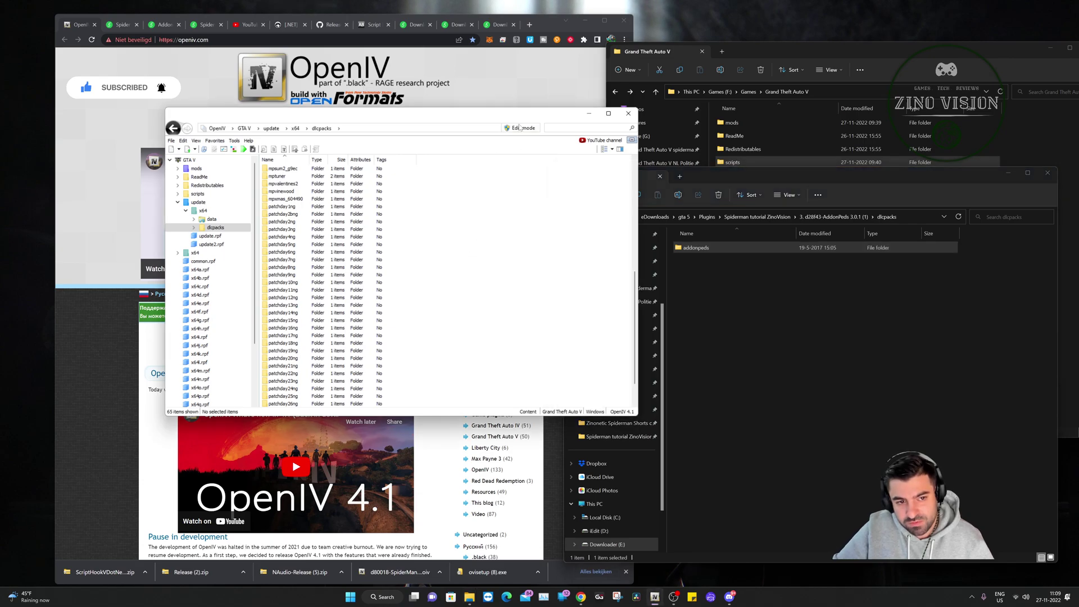
{"action": "left_click", "coordinate": [568, 326]}
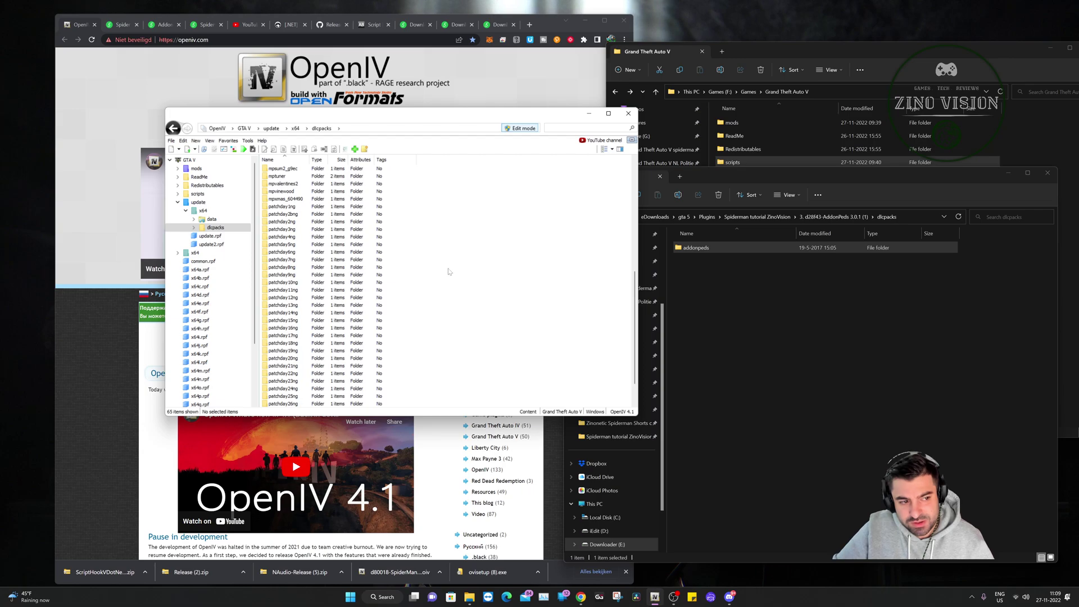
{"action": "left_click", "coordinate": [279, 177]}
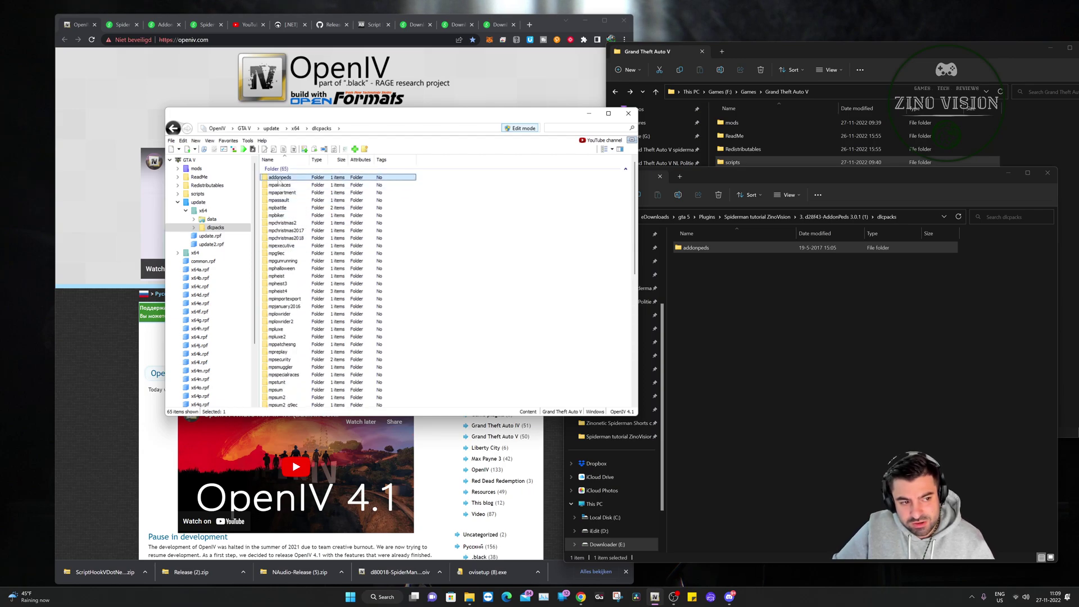
- Return to the GTA V root and open update > update.rpf > common > data
{"action": "left_click", "coordinate": [243, 130]}
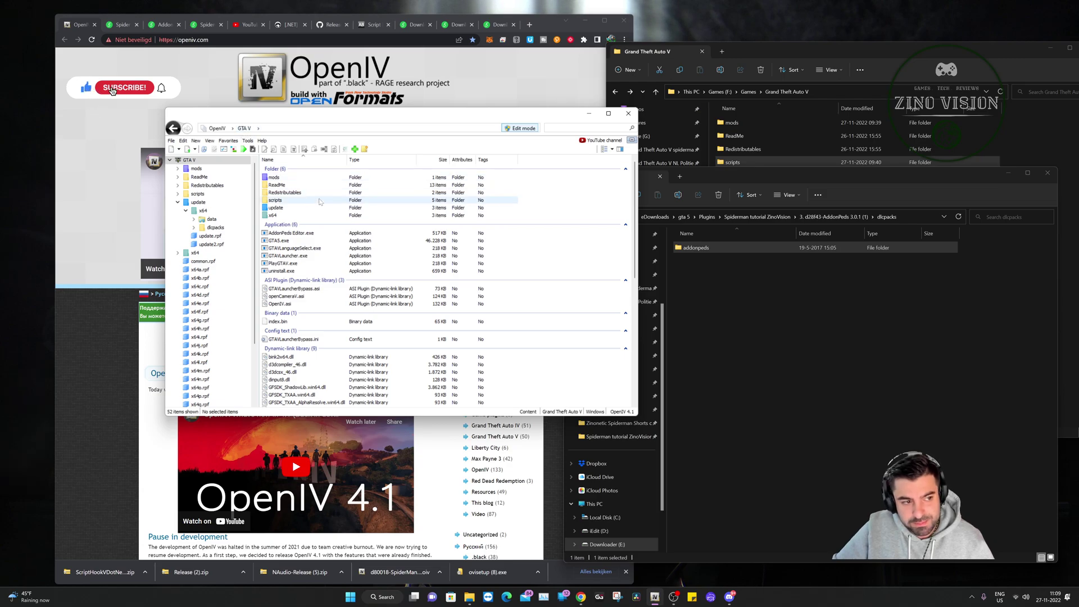
{"action": "double_click", "coordinate": [290, 209]}
{"action": "double_click", "coordinate": [290, 199]}
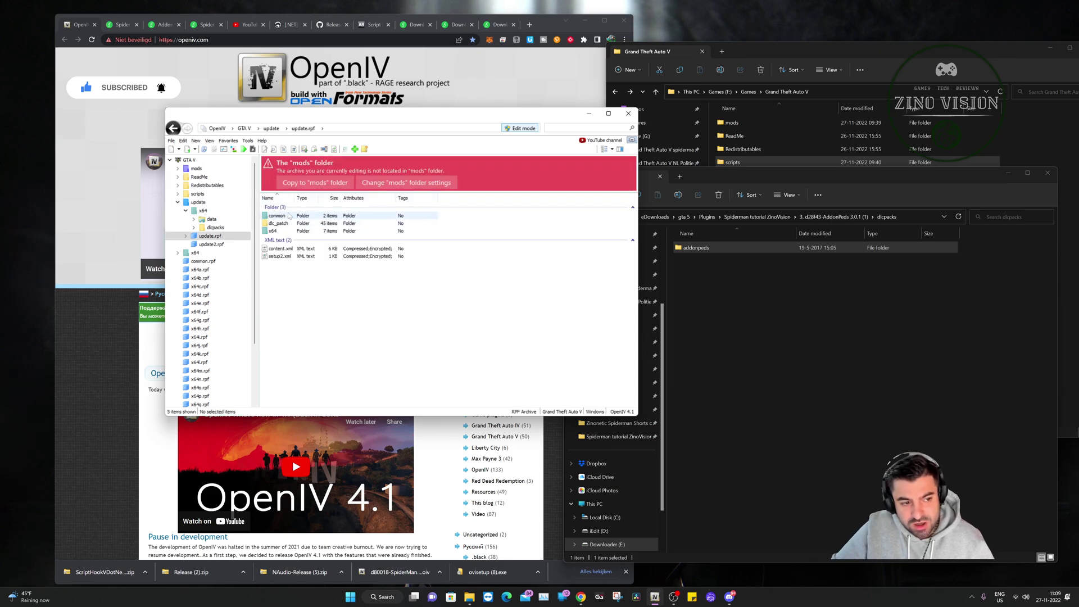
{"action": "double_click", "coordinate": [288, 216]}
{"action": "double_click", "coordinate": [289, 217]}
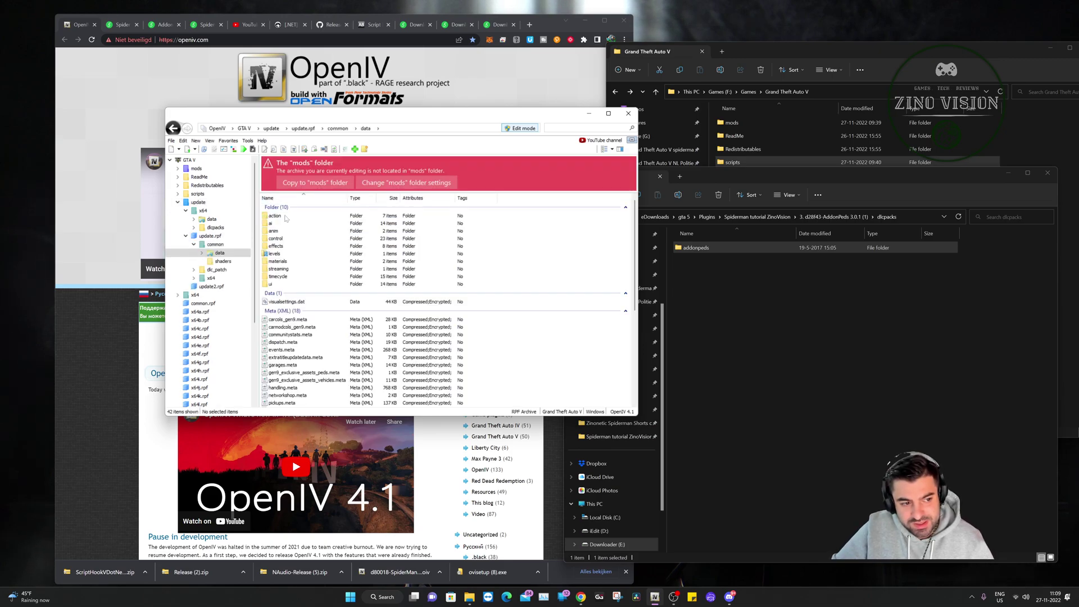
- Open dlclist.xml for editing and go to the last items of its list
{"action": "scroll", "coordinate": [289, 238], "scroll_direction": "down", "scroll_amount": 6}
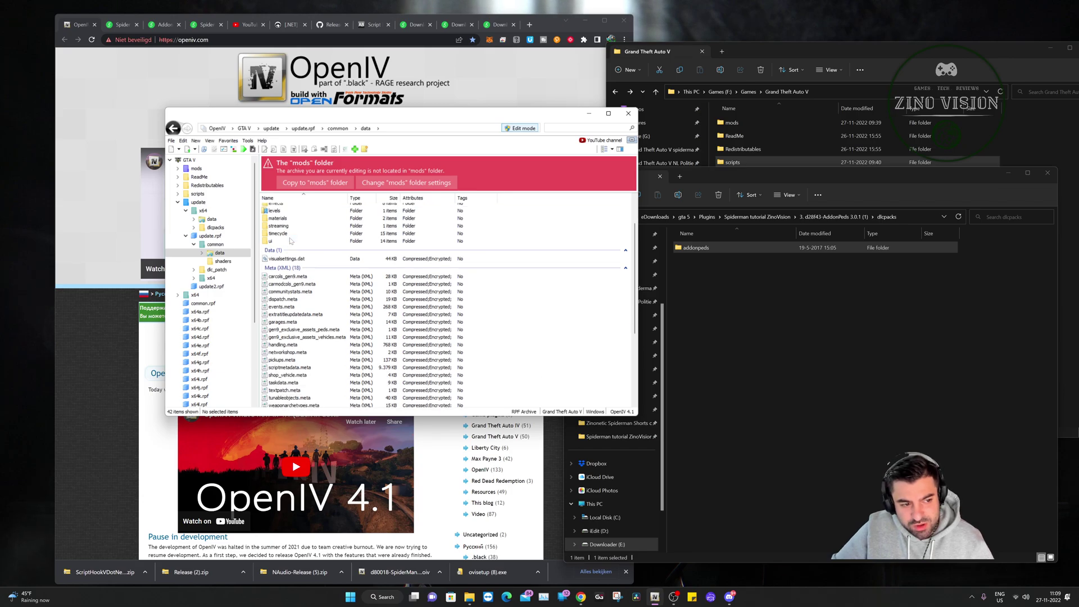
{"action": "scroll", "coordinate": [284, 242], "scroll_direction": "down", "scroll_amount": 3}
{"action": "left_click", "coordinate": [276, 309]}
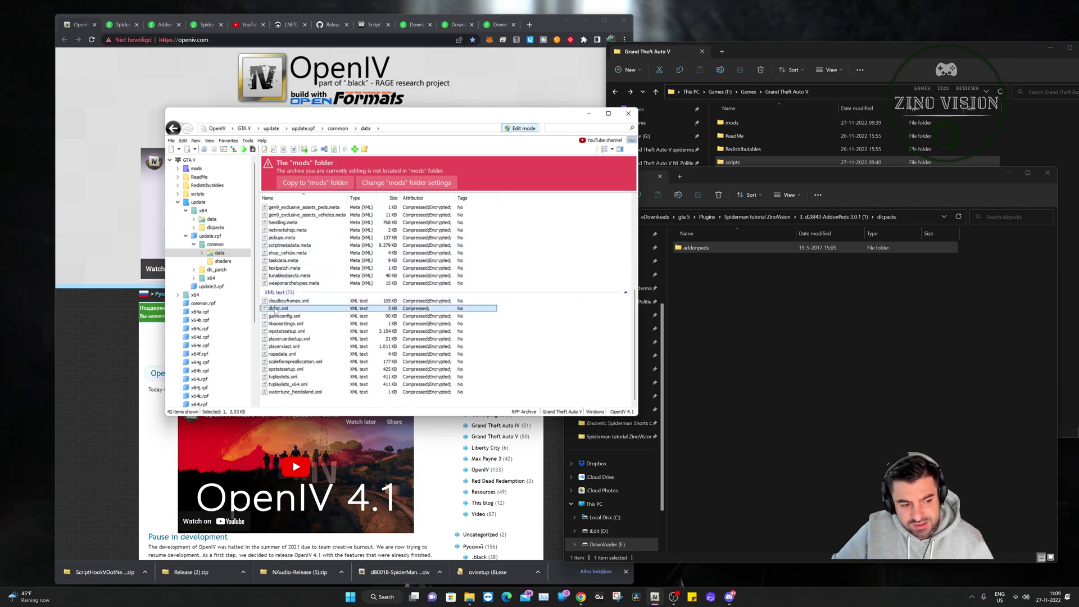
{"action": "right_click", "coordinate": [284, 309]}
{"action": "left_click", "coordinate": [307, 315]}
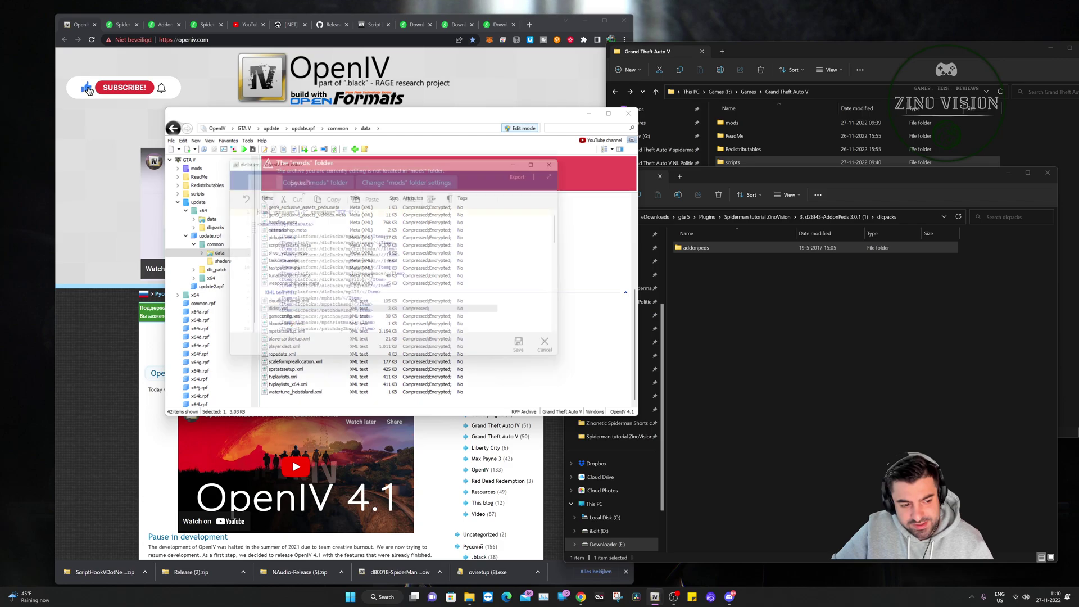
{"action": "scroll", "coordinate": [399, 275], "scroll_direction": "down", "scroll_amount": 20}
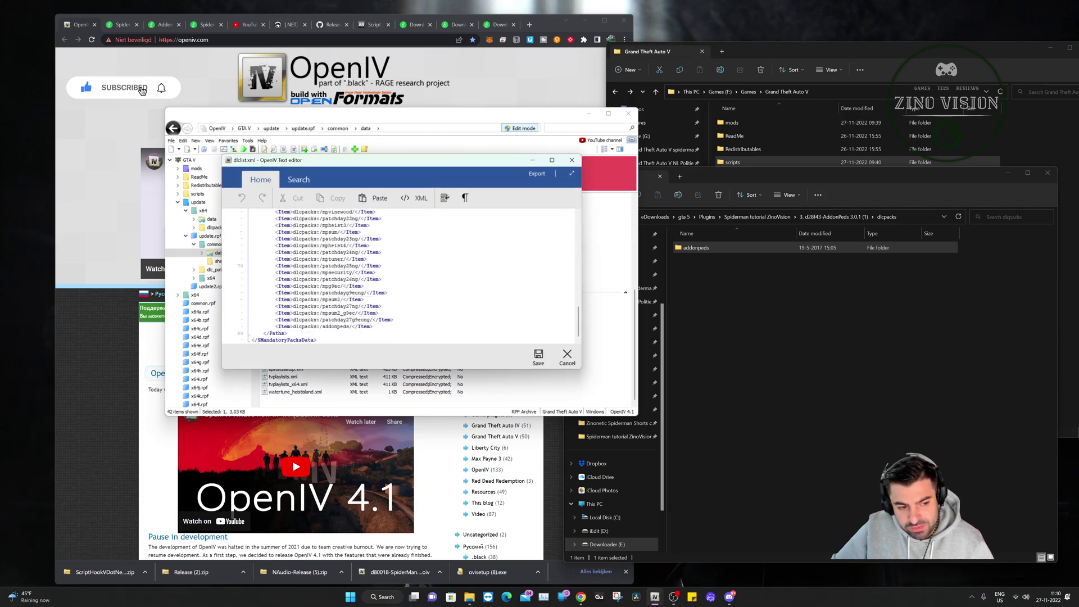
- Replace the final addonpeds entry in dlclist.xml with a copy of the line <Item>dlcpacks:/patchday27g9ecng/</Item>
{"action": "left_click_drag", "start_coordinate": [373, 326], "coordinate": [298, 327]}
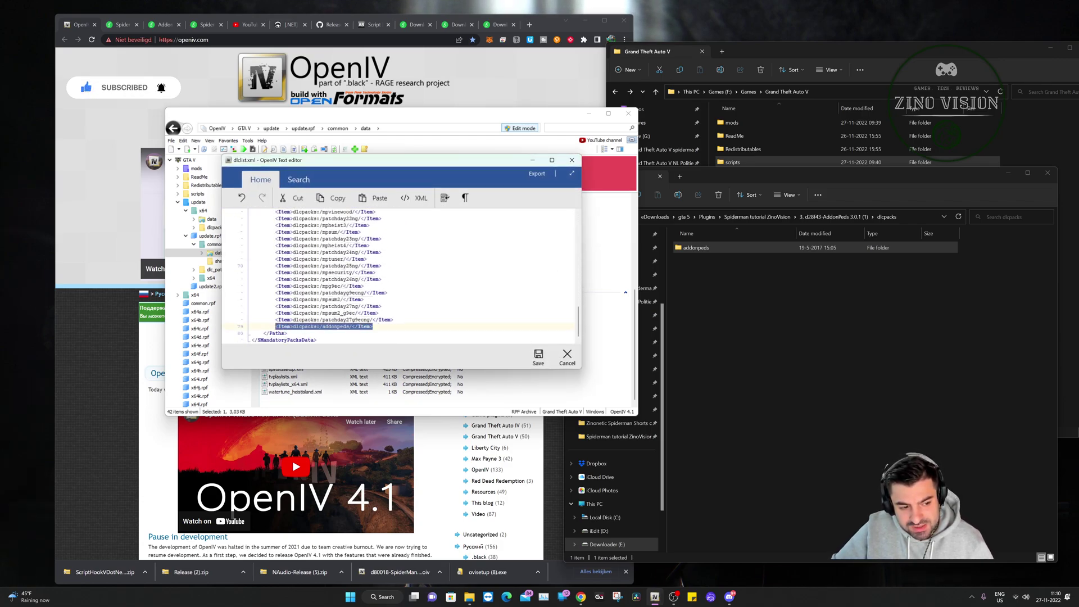
{"action": "left_click", "coordinate": [299, 334]}
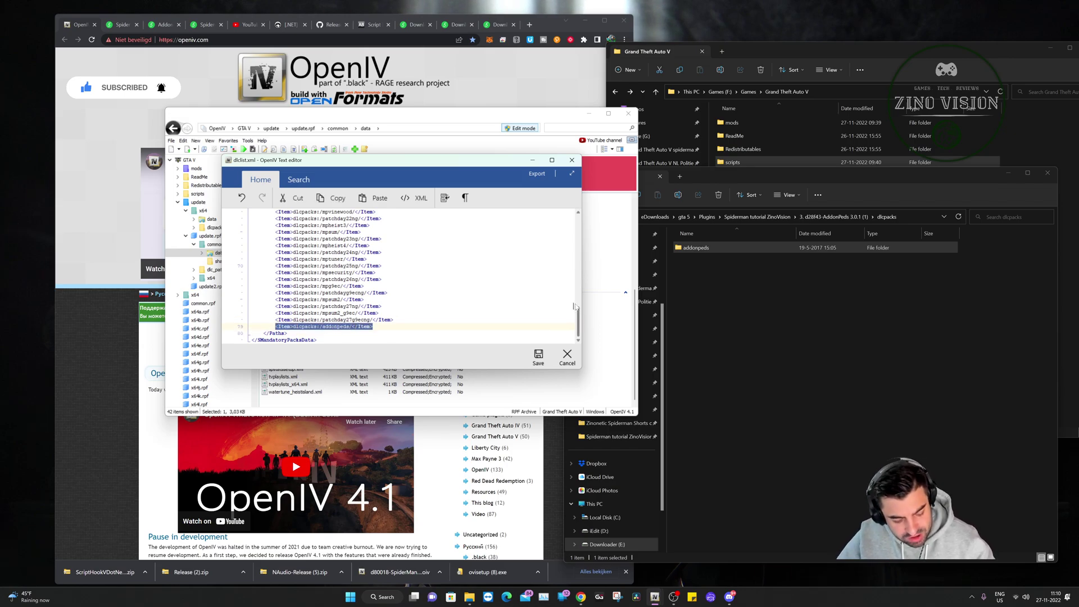
{"action": "left_click", "coordinate": [405, 320]}
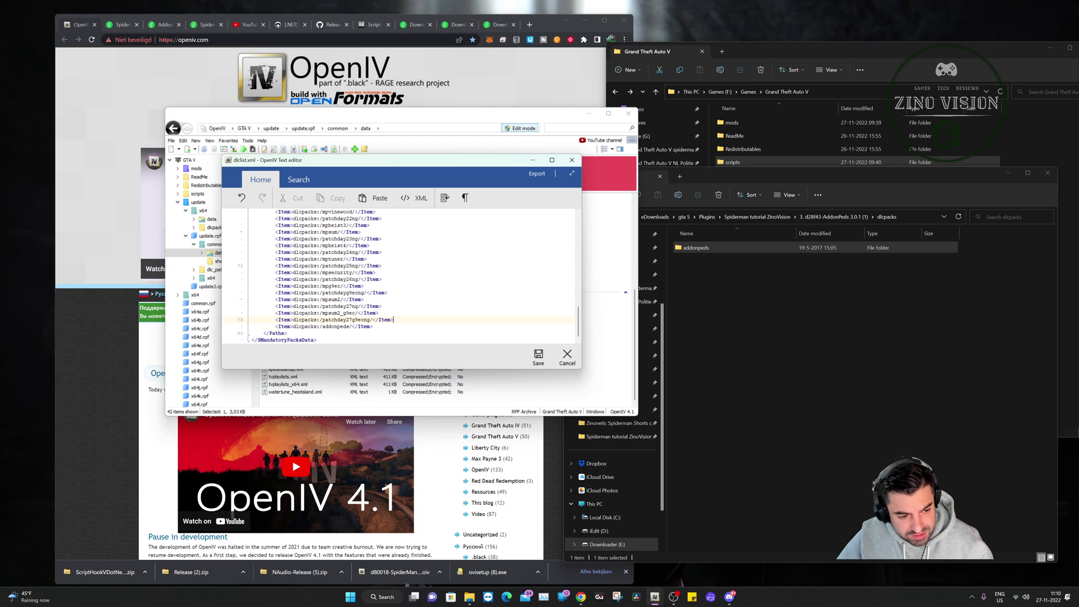
{"action": "left_click_drag", "start_coordinate": [394, 319], "coordinate": [284, 319]}
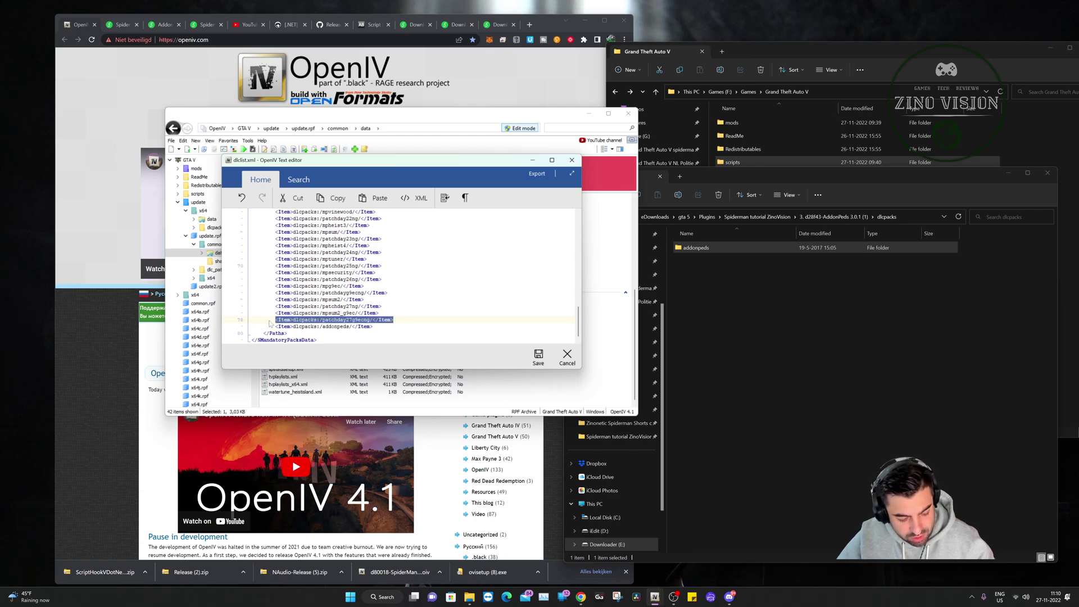
{"action": "left_click_drag", "start_coordinate": [373, 326], "coordinate": [275, 326]}
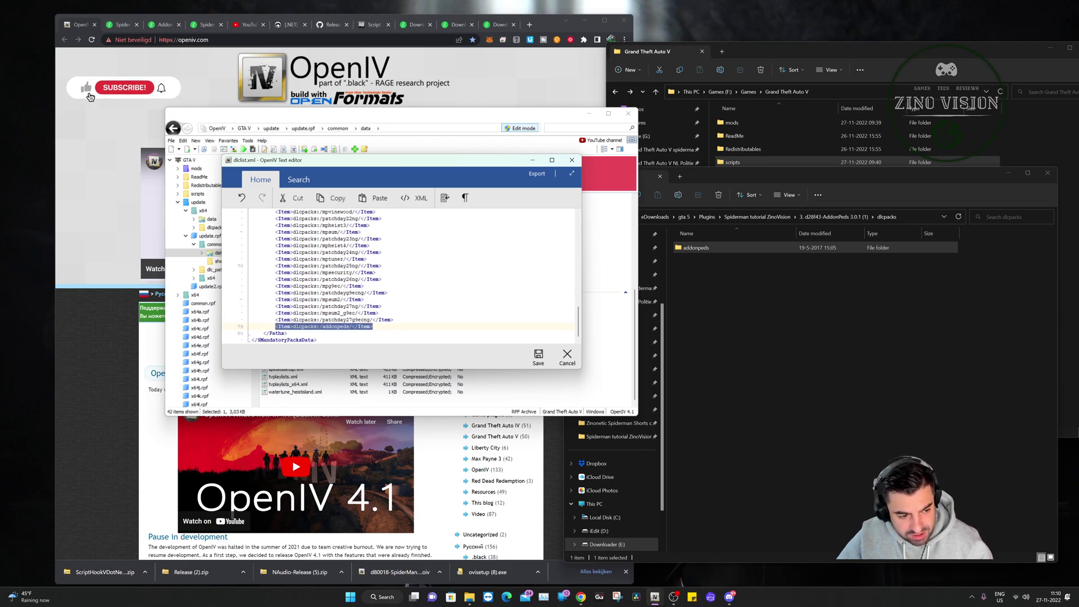
{"action": "key", "text": "BackSpace"}
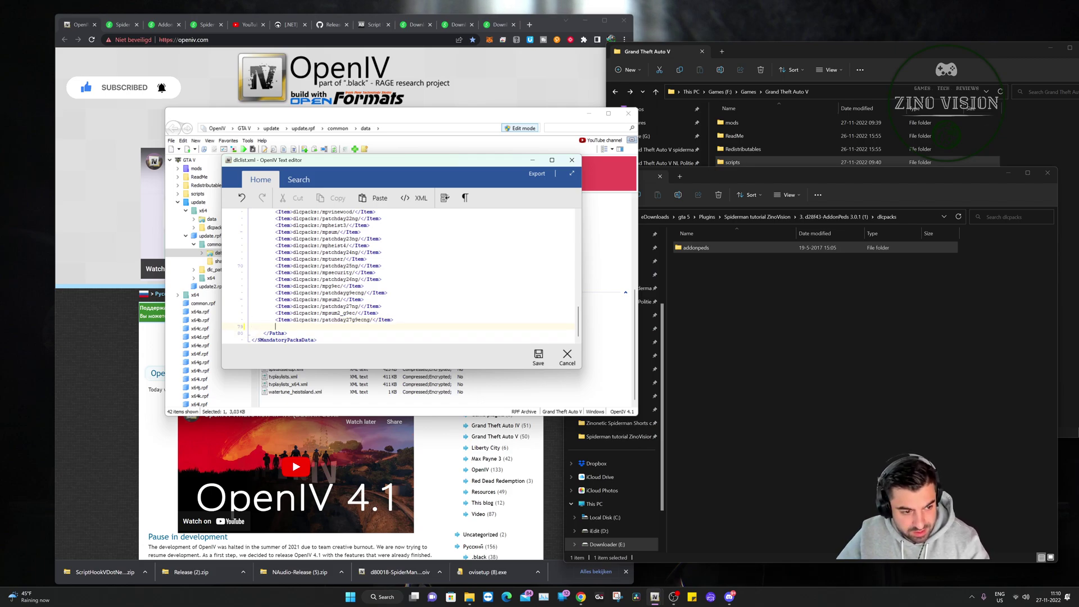
{"action": "type", "text": "<Item>dlcpacks:/patchday27g9ecng/</Item>"}
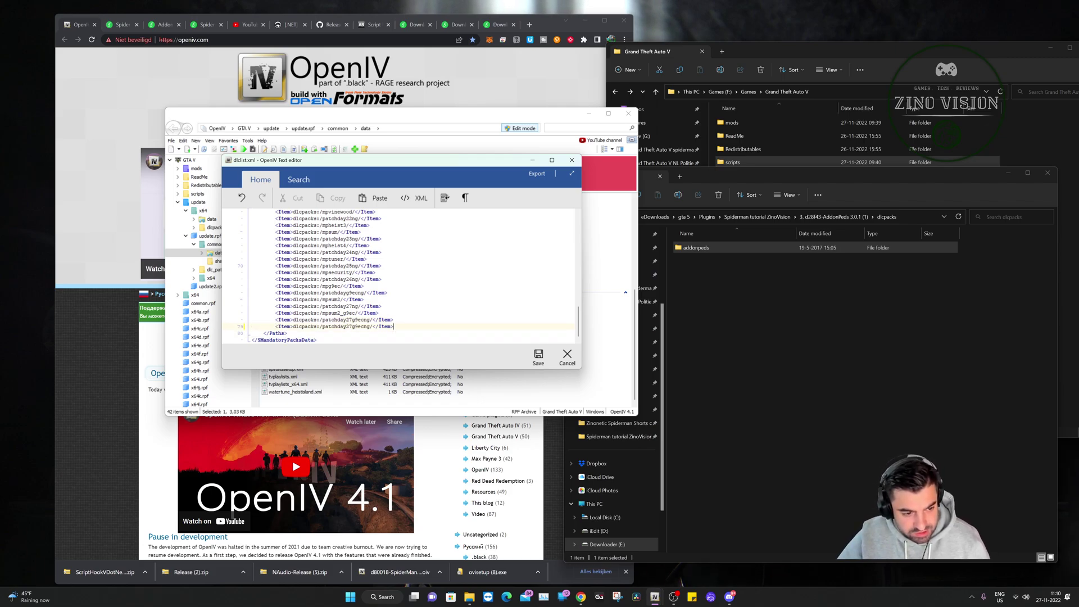
- Replace patchday27g9ecng in the last item with the folder name addonpeds, copied from the extracted mod, and save dlclist.xml
{"action": "double_click", "coordinate": [330, 326]}
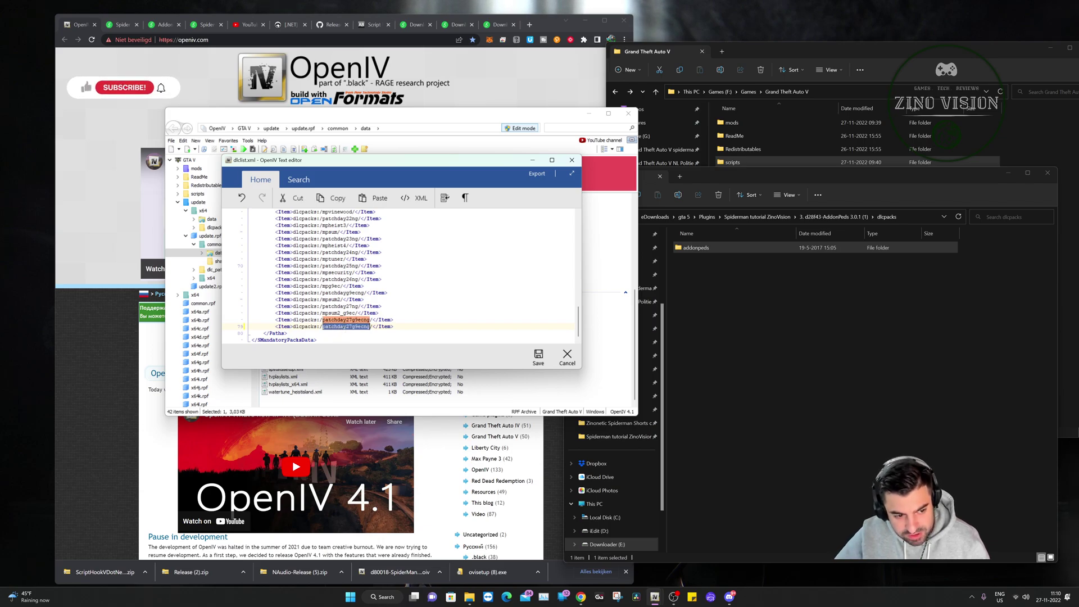
{"action": "left_click", "coordinate": [681, 252]}
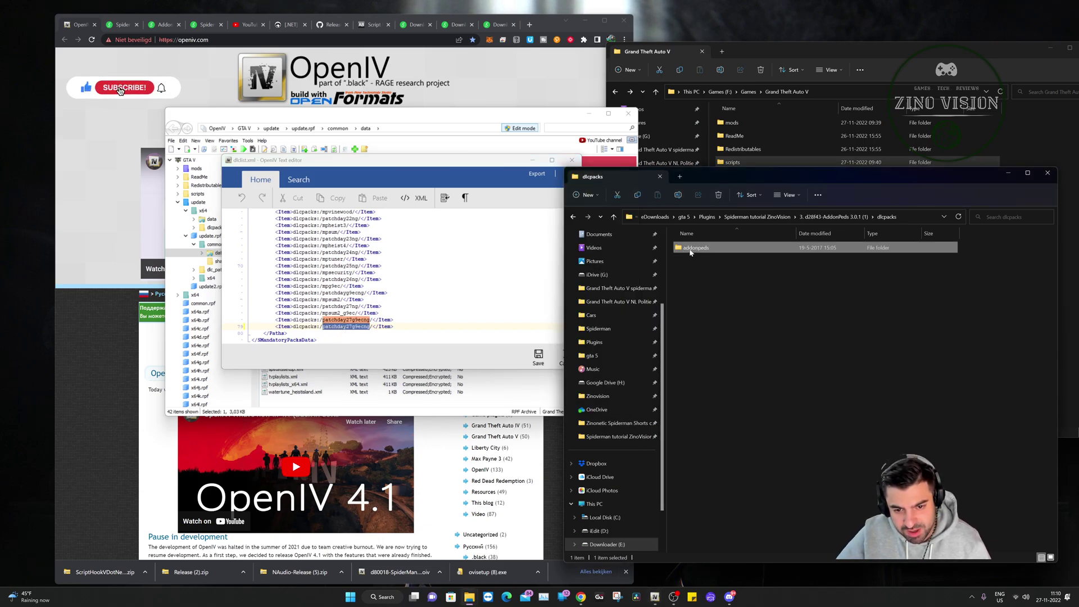
{"action": "left_click", "coordinate": [691, 252]}
{"action": "key", "text": "ctrl+c"}
{"action": "right_click", "coordinate": [691, 252]}
{"action": "key", "text": "Escape"}
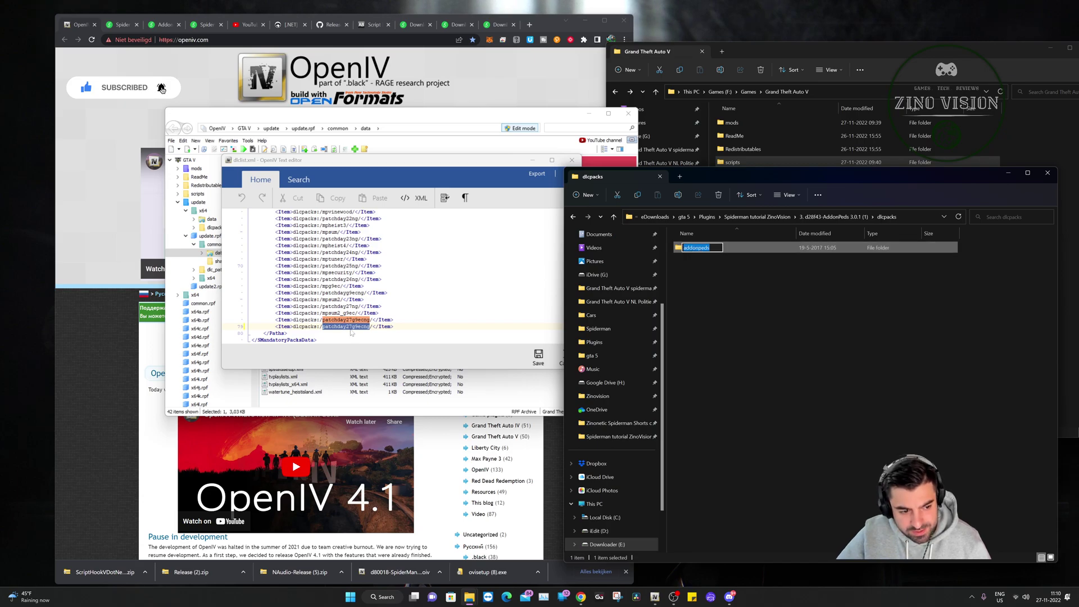
{"action": "right_click", "coordinate": [350, 333]}
{"action": "left_click", "coordinate": [360, 349]}
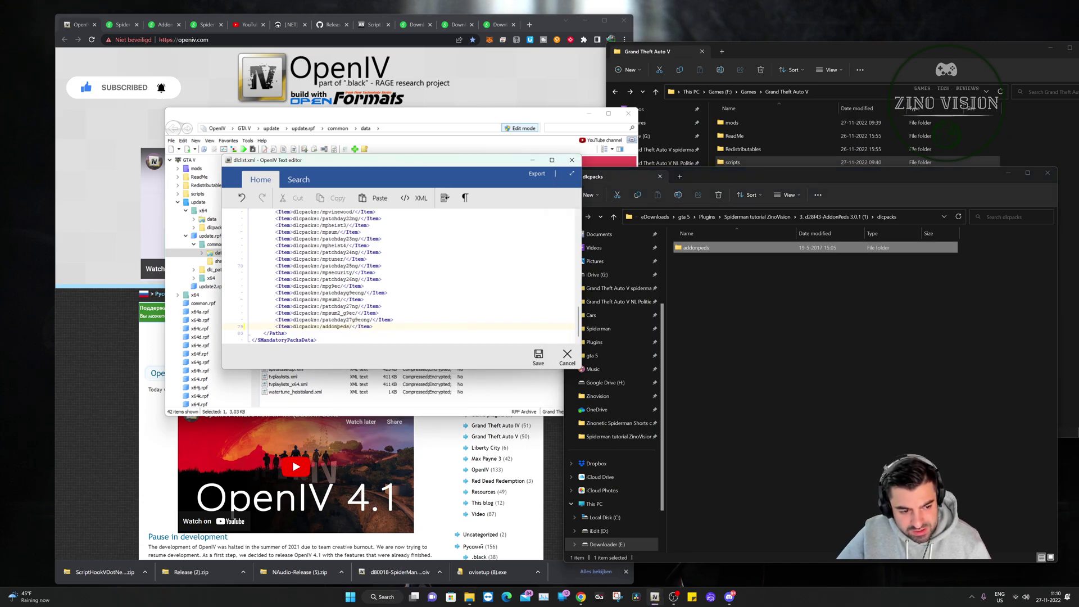
{"action": "left_click", "coordinate": [538, 358]}
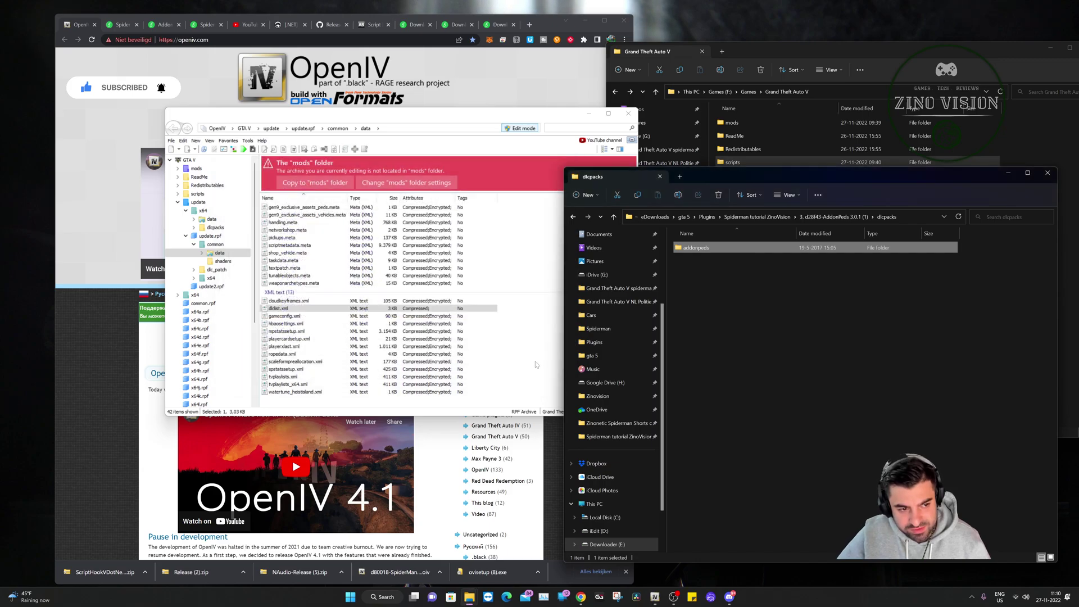
- Return to the Spiderman tutorial ZinoVision folder and extract the zip 4. 72aec0-spidermanv3.2 (2) into a folder of the same name
{"action": "left_click", "coordinate": [571, 216]}
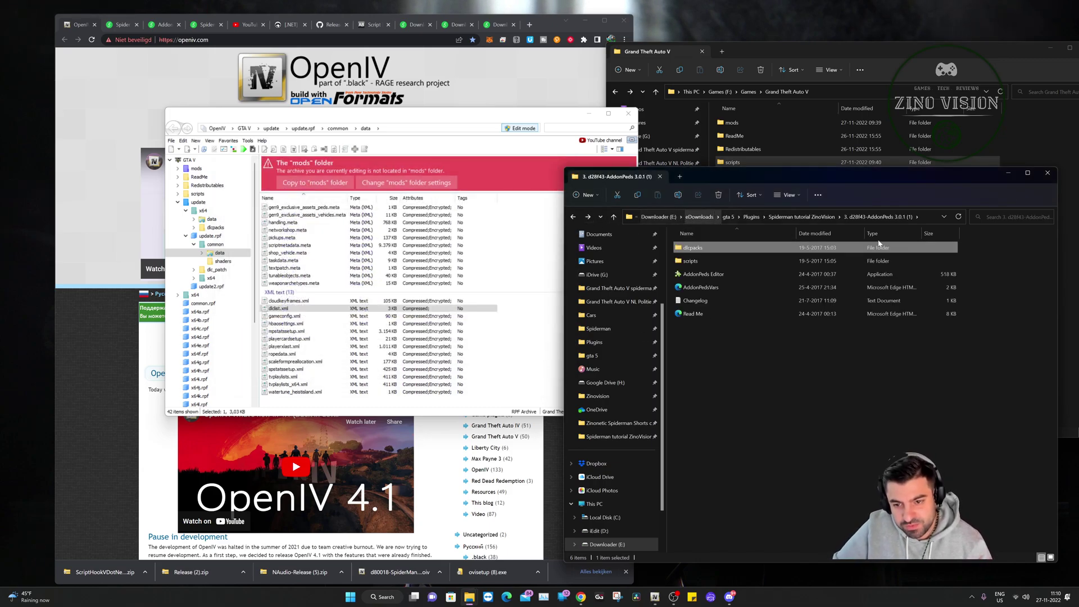
{"action": "left_click", "coordinate": [750, 217]}
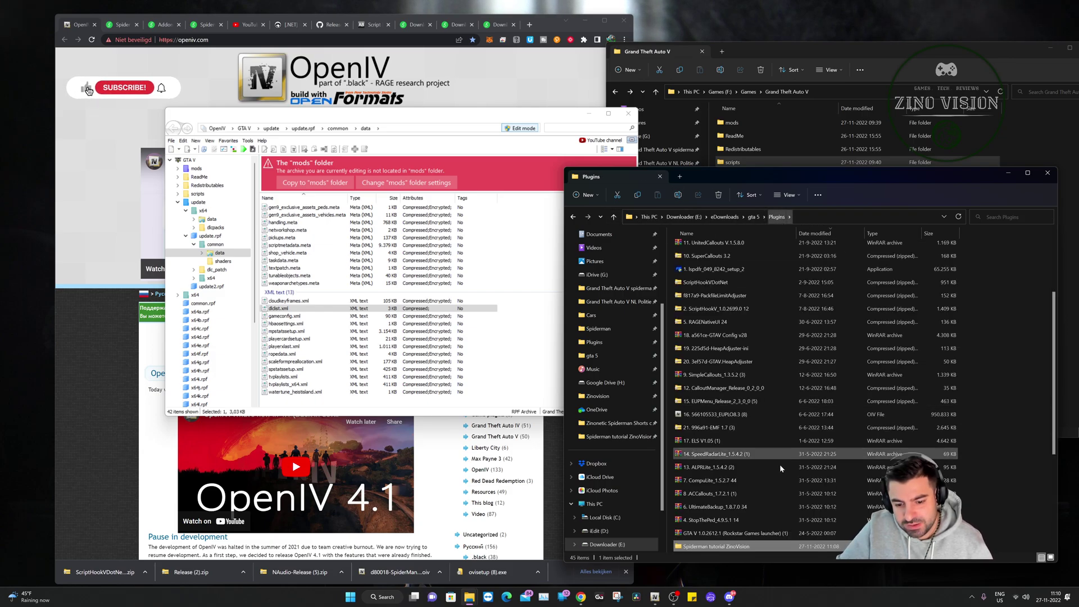
{"action": "double_click", "coordinate": [719, 545]}
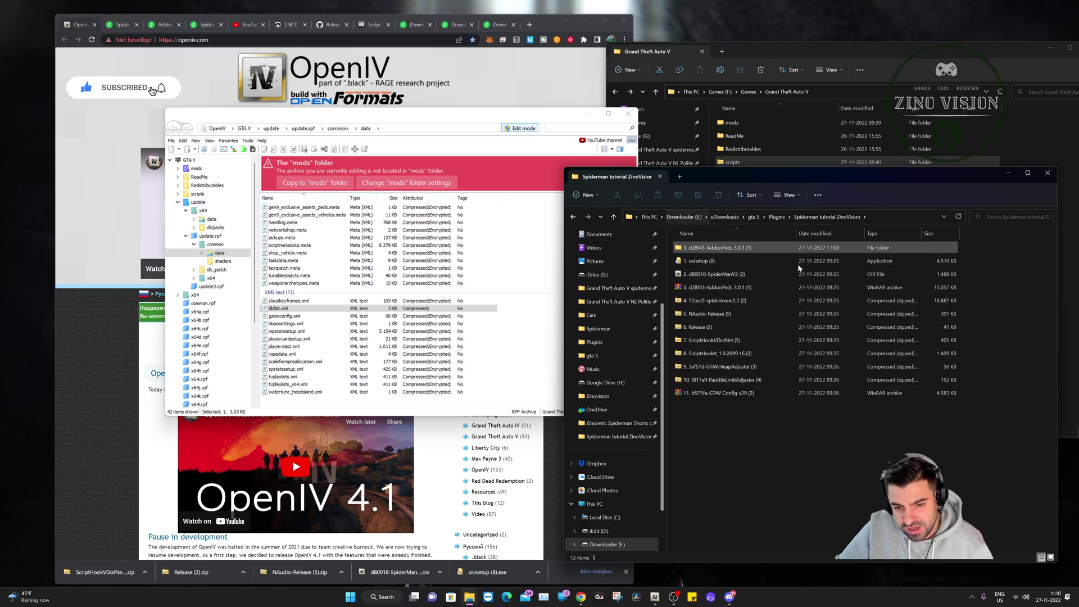
{"action": "left_click", "coordinate": [704, 288]}
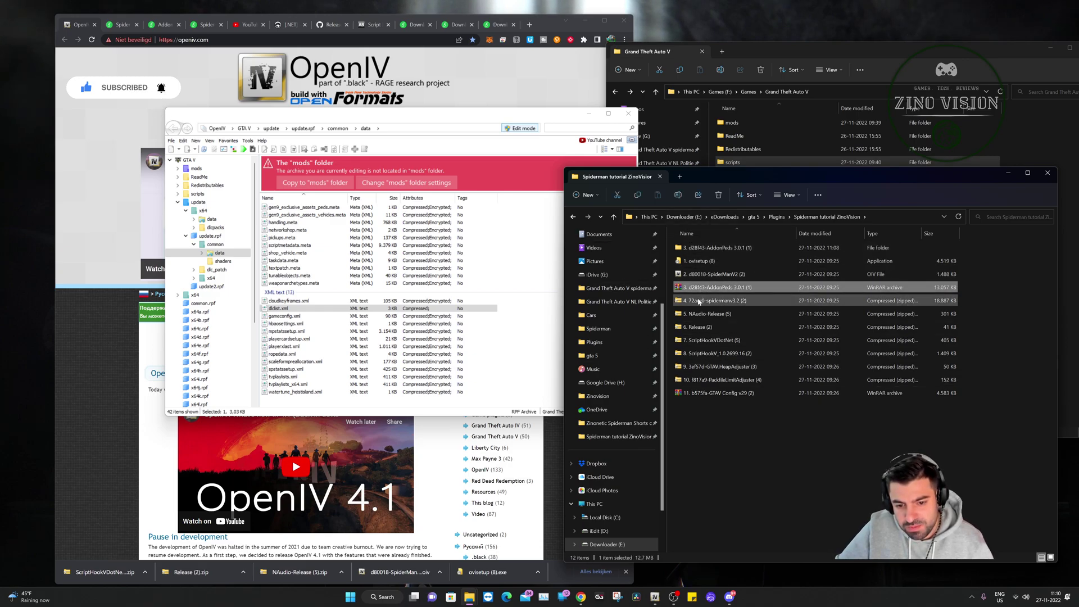
{"action": "right_click", "coordinate": [700, 301]}
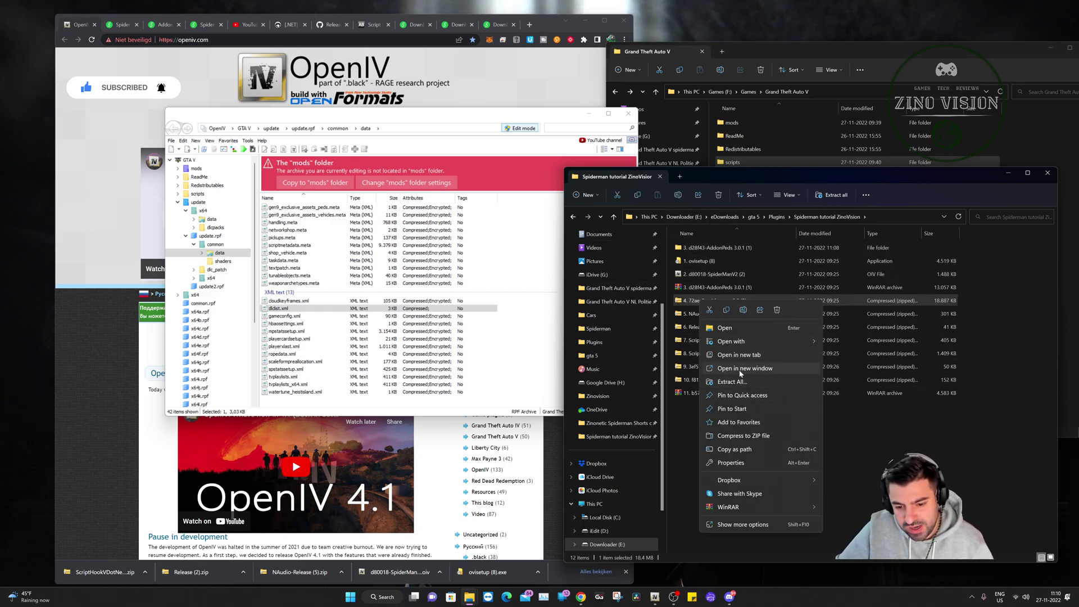
{"action": "left_click", "coordinate": [753, 382]}
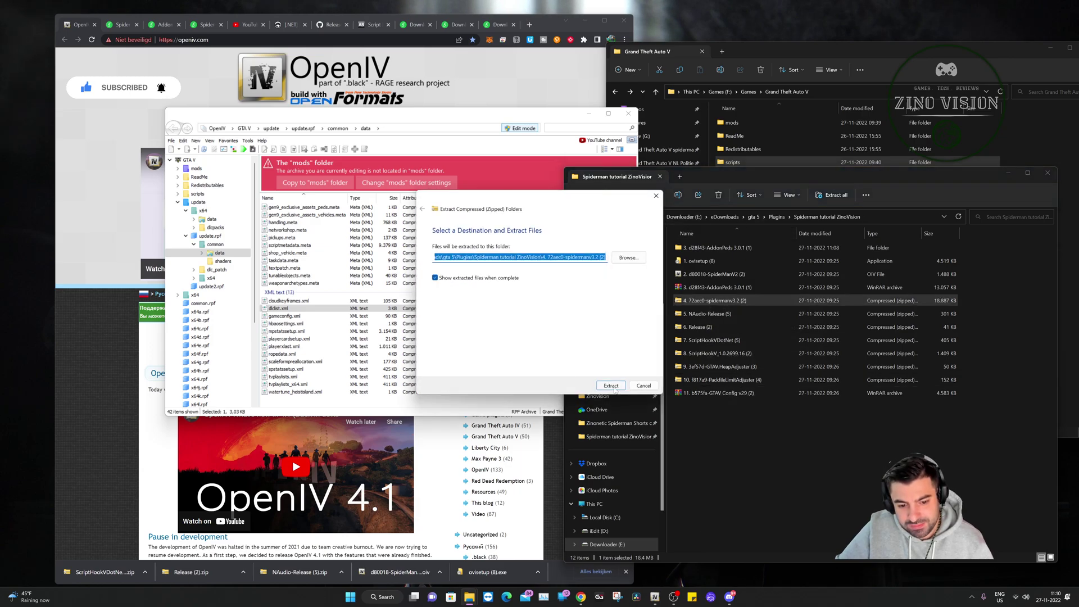
{"action": "left_click", "coordinate": [611, 386]}
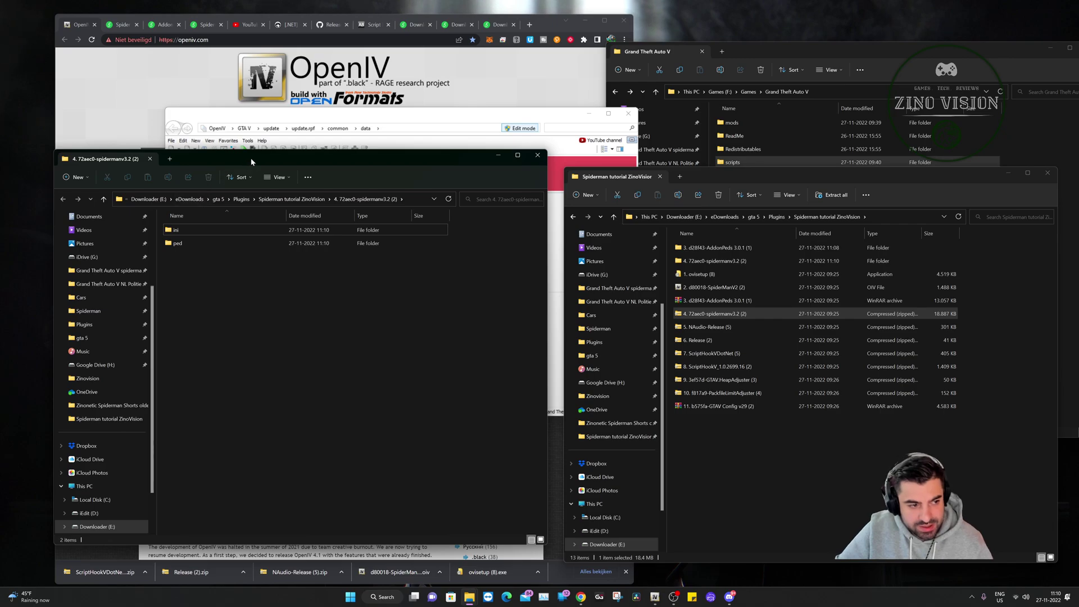
- Check the ini folder of the extracted 4. 72aec0-spidermanv3.2 (2) folder, then open its ped folder and move the window clear of OpenIV
{"action": "left_click_drag", "start_coordinate": [251, 162], "coordinate": [361, 161]}
{"action": "left_click", "coordinate": [293, 244]}
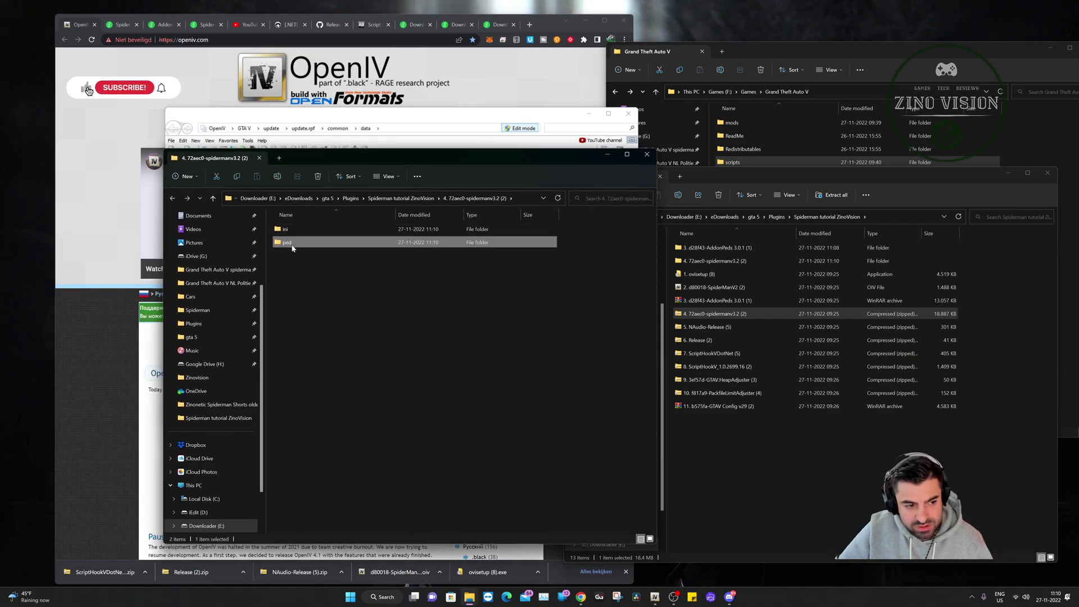
{"action": "double_click", "coordinate": [285, 229]}
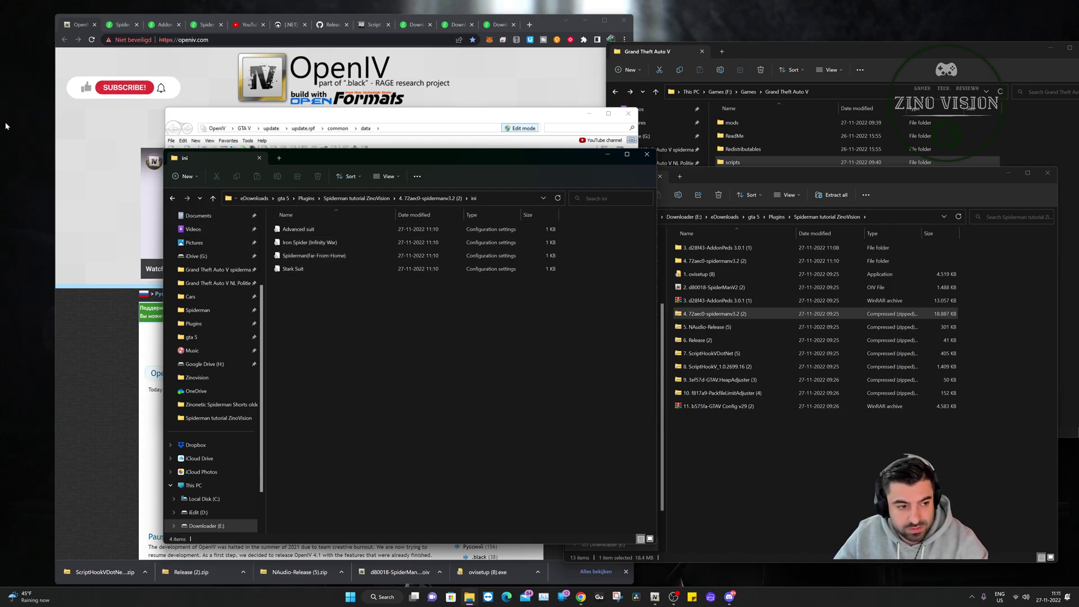
{"action": "left_click", "coordinate": [170, 198]}
{"action": "double_click", "coordinate": [313, 242]}
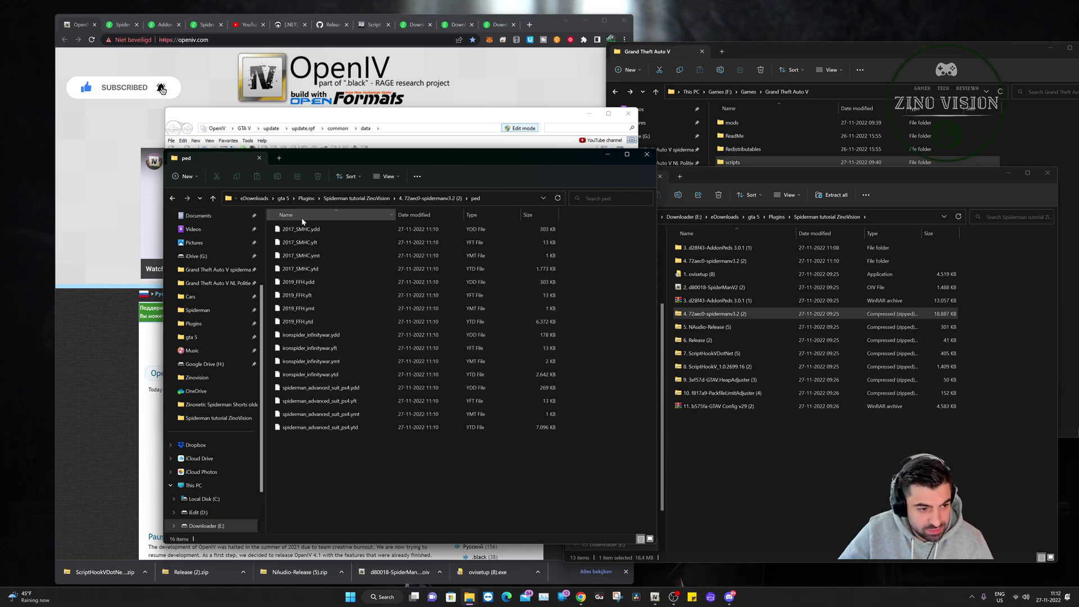
{"action": "left_click_drag", "start_coordinate": [355, 157], "coordinate": [669, 82]}
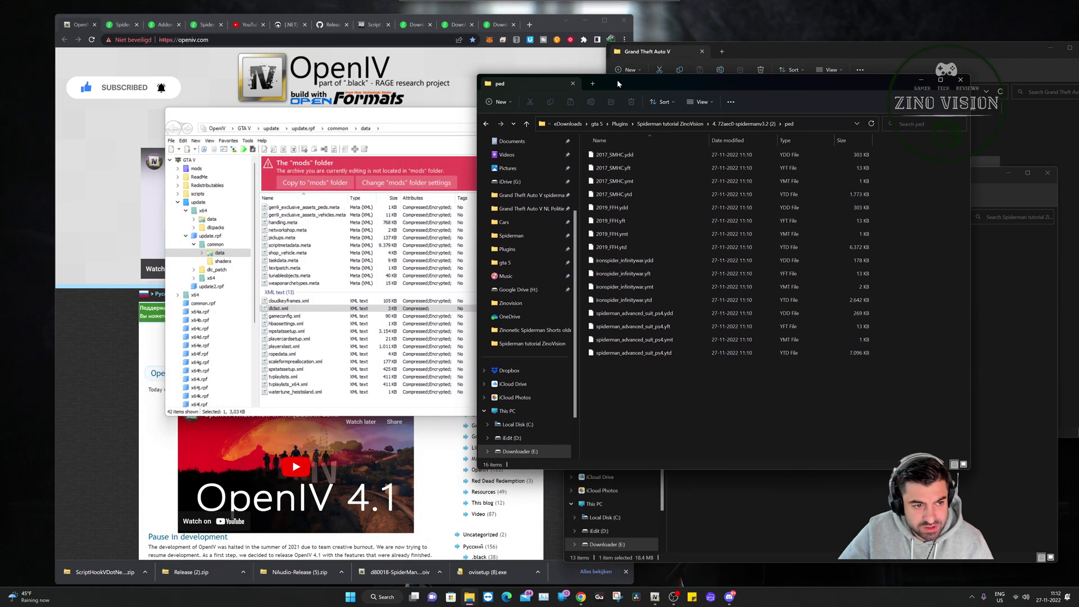
- In OpenIV, open dlc.rpf under update/x64/dlcpacks/addonpeds and copy the archive to the mods folder
{"action": "left_click", "coordinate": [405, 242]}
{"action": "left_click", "coordinate": [244, 128]}
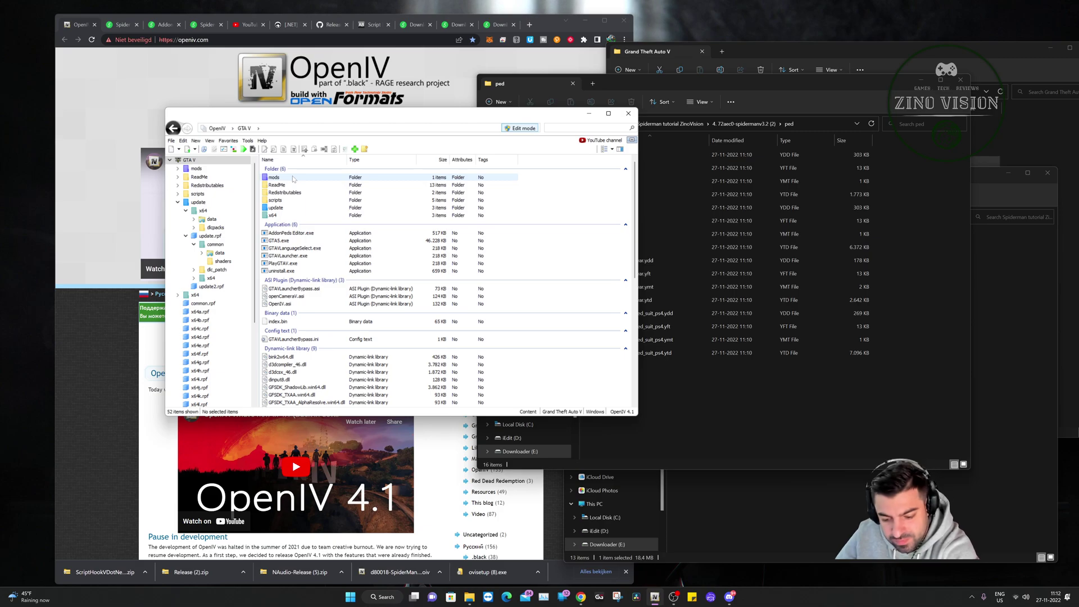
{"action": "double_click", "coordinate": [275, 208]}
{"action": "left_click", "coordinate": [284, 177]}
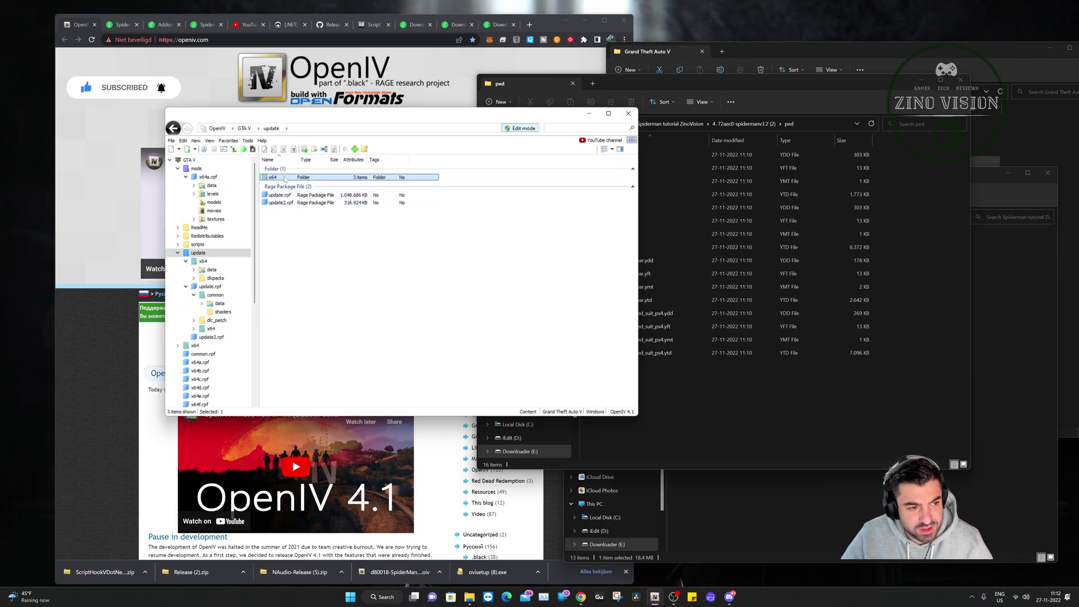
{"action": "double_click", "coordinate": [285, 177]}
{"action": "double_click", "coordinate": [283, 185]}
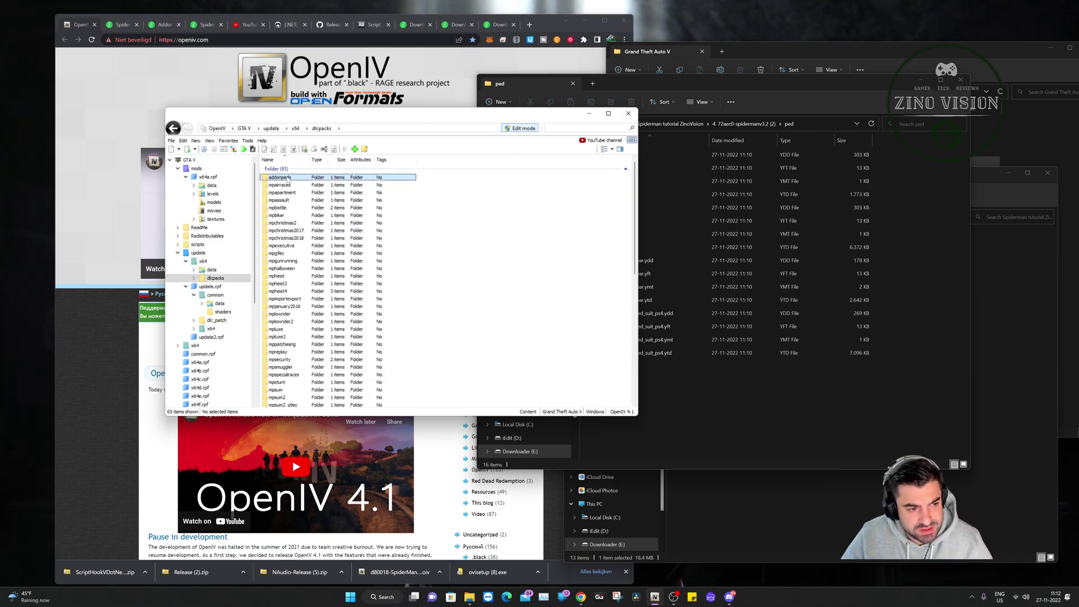
{"action": "double_click", "coordinate": [287, 179]}
{"action": "double_click", "coordinate": [278, 178]}
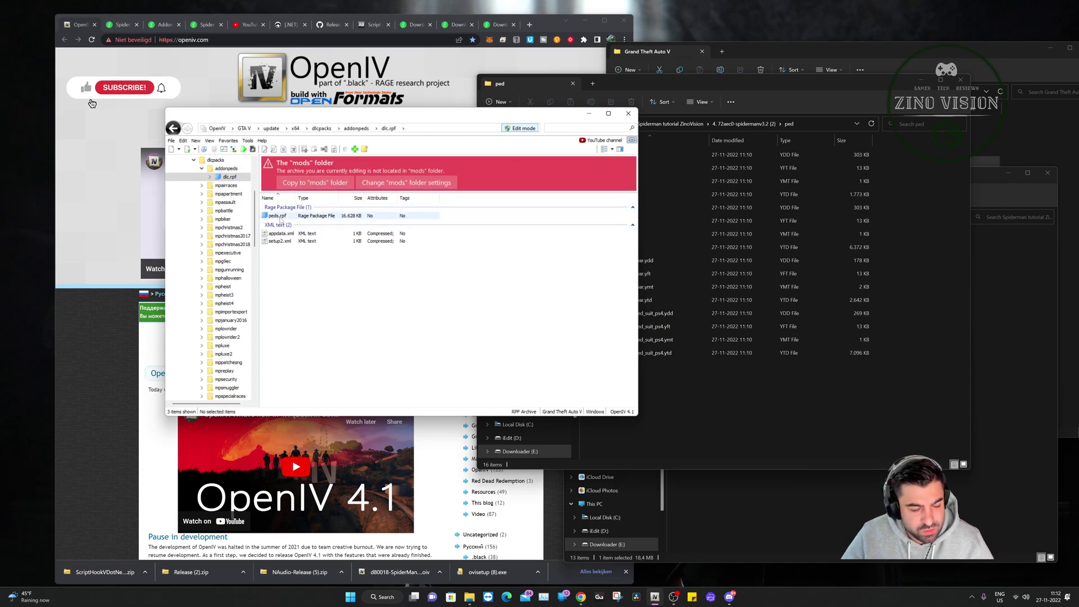
{"action": "left_click", "coordinate": [317, 184]}
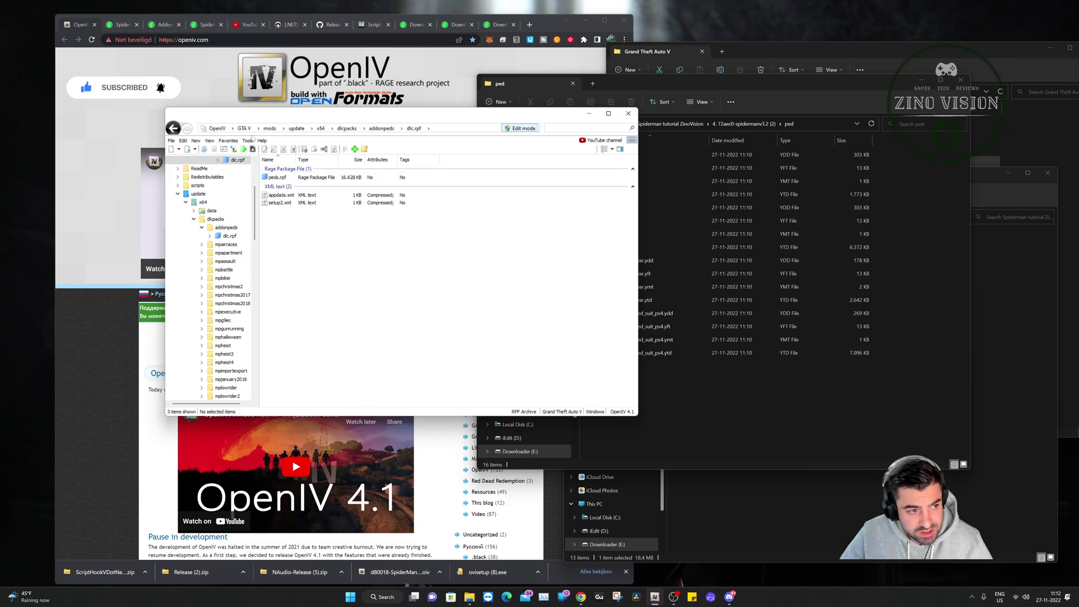
- Open peds.rpf inside the mods copy of dlc.rpf and add all the files from the ped folder to it
{"action": "double_click", "coordinate": [277, 177]}
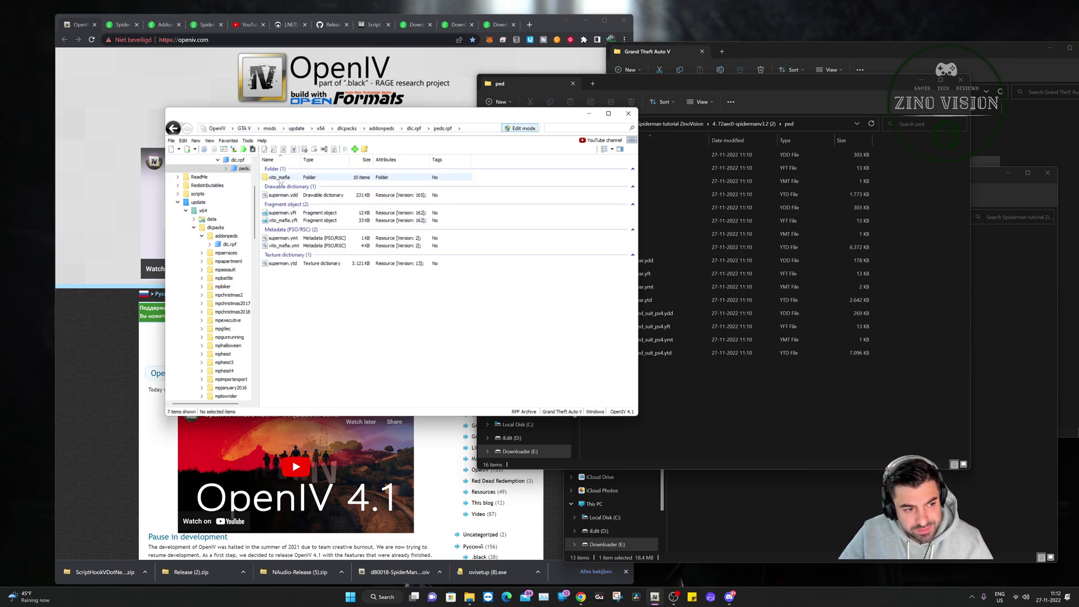
{"action": "left_click_drag", "start_coordinate": [711, 403], "coordinate": [357, 314]}
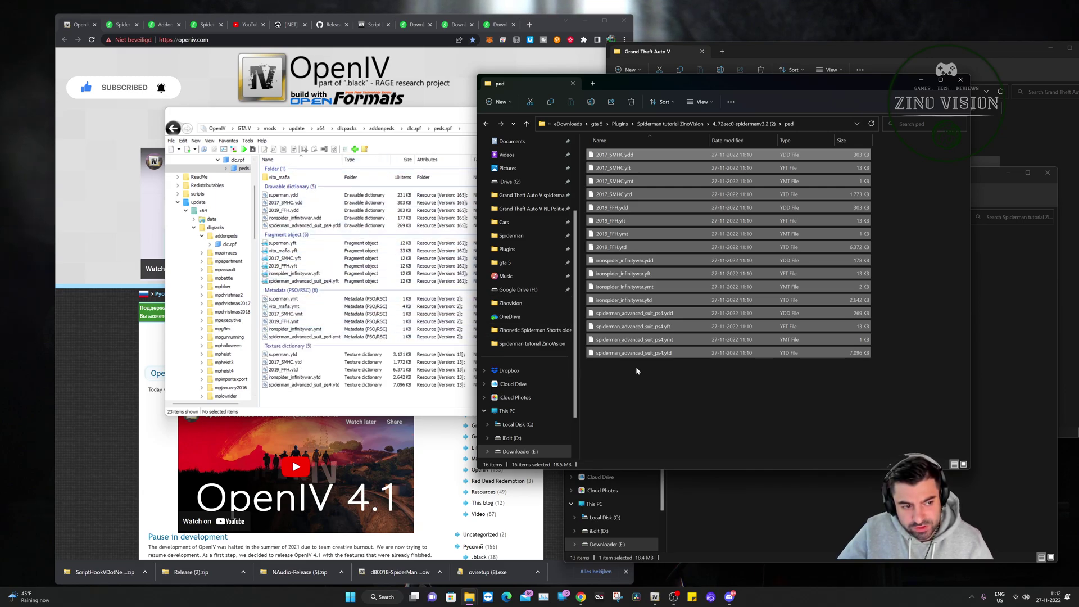
{"action": "left_click", "coordinate": [737, 373]}
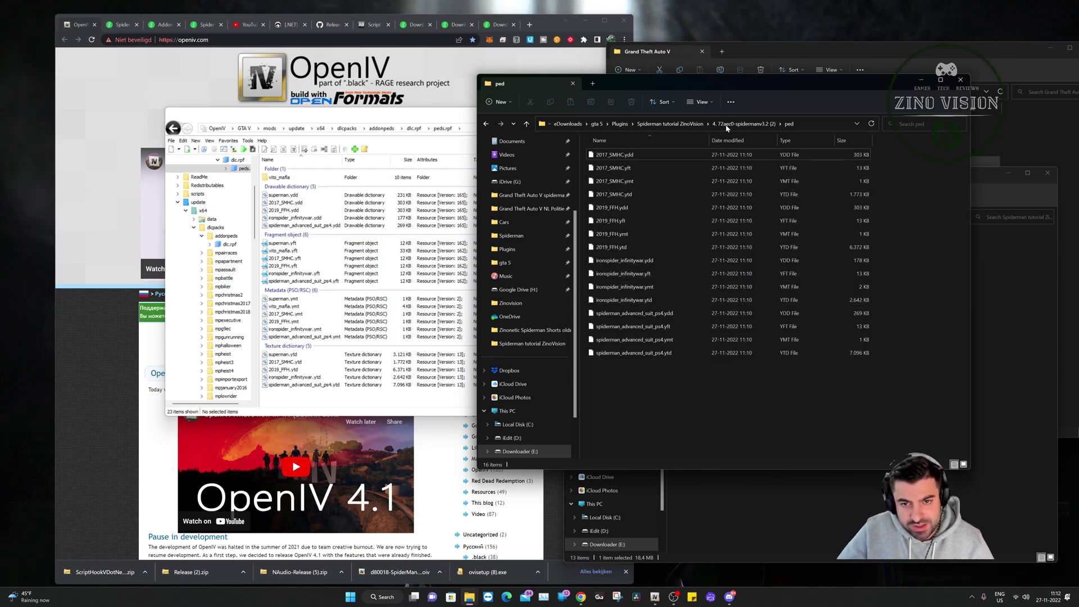
- Run AddonPeds Editor as administrator from the Grand Theft Auto V folder and allow it to make changes
{"action": "left_click", "coordinate": [773, 45]}
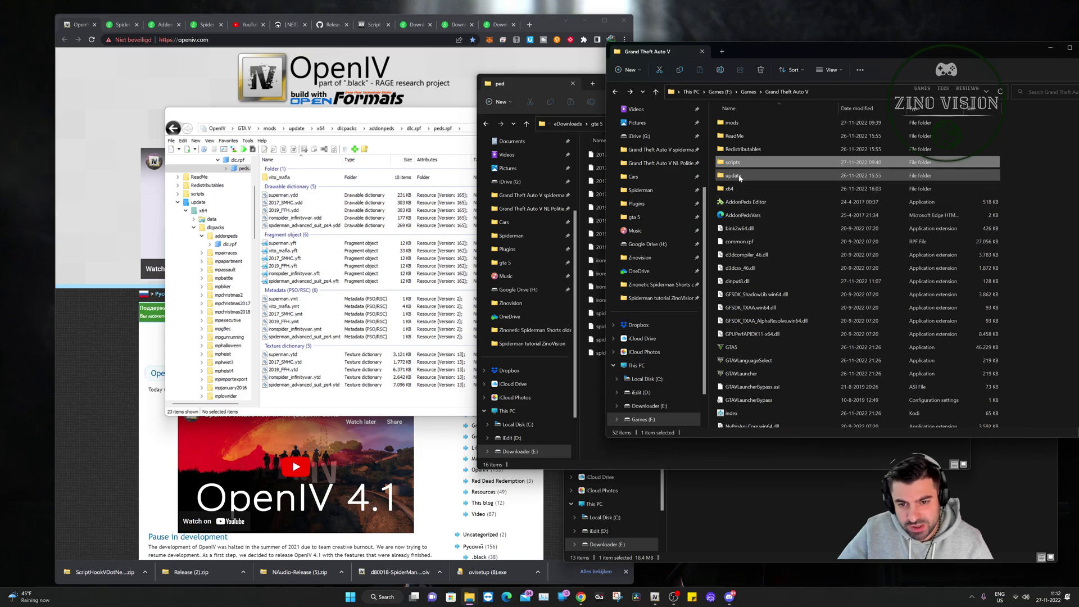
{"action": "left_click", "coordinate": [726, 203]}
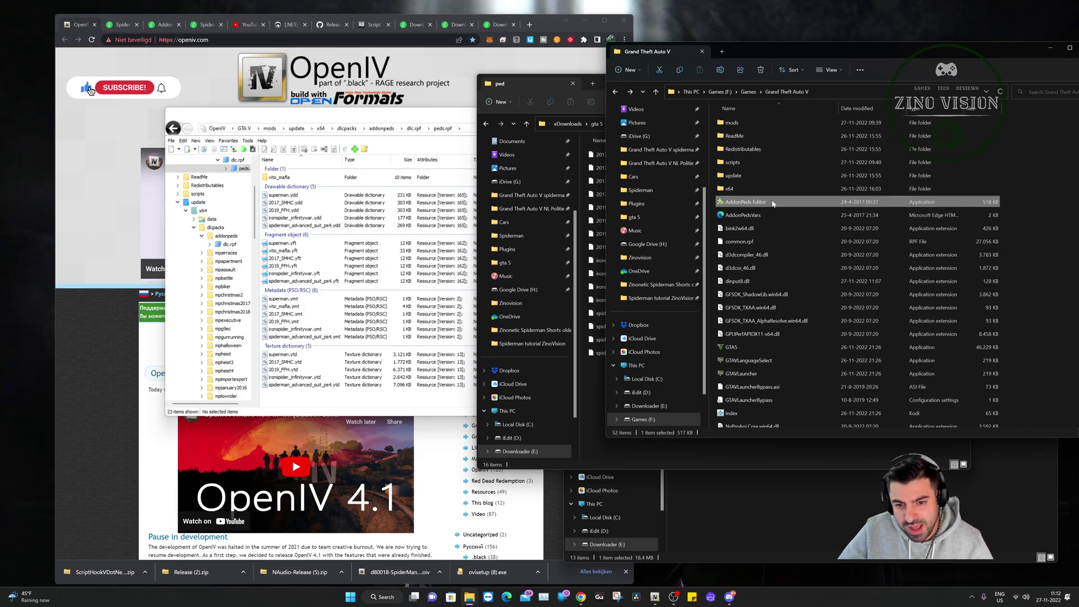
{"action": "right_click", "coordinate": [744, 204]}
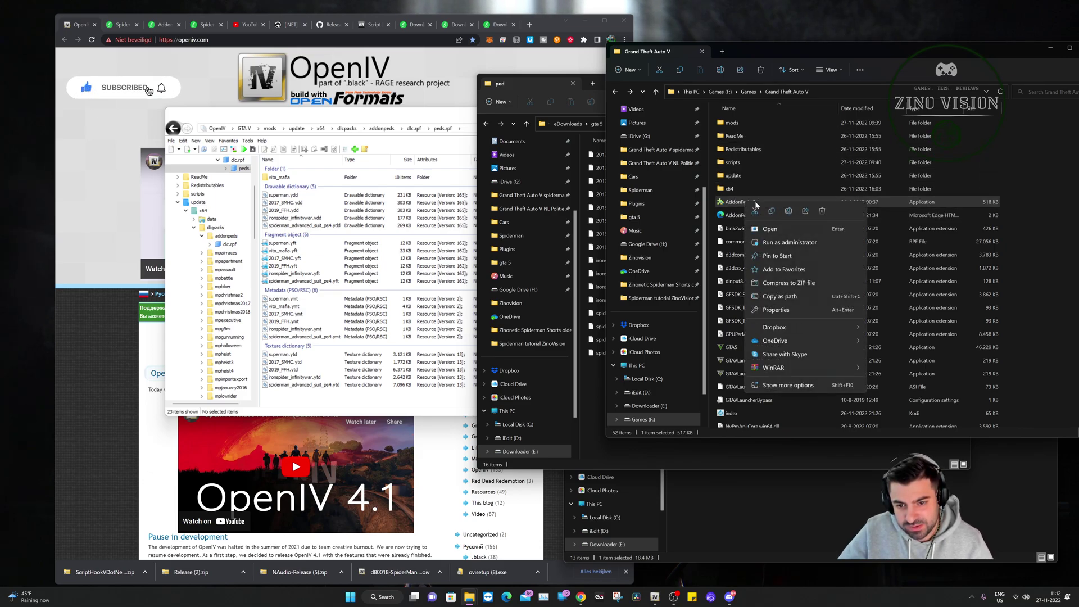
{"action": "left_click", "coordinate": [771, 240]}
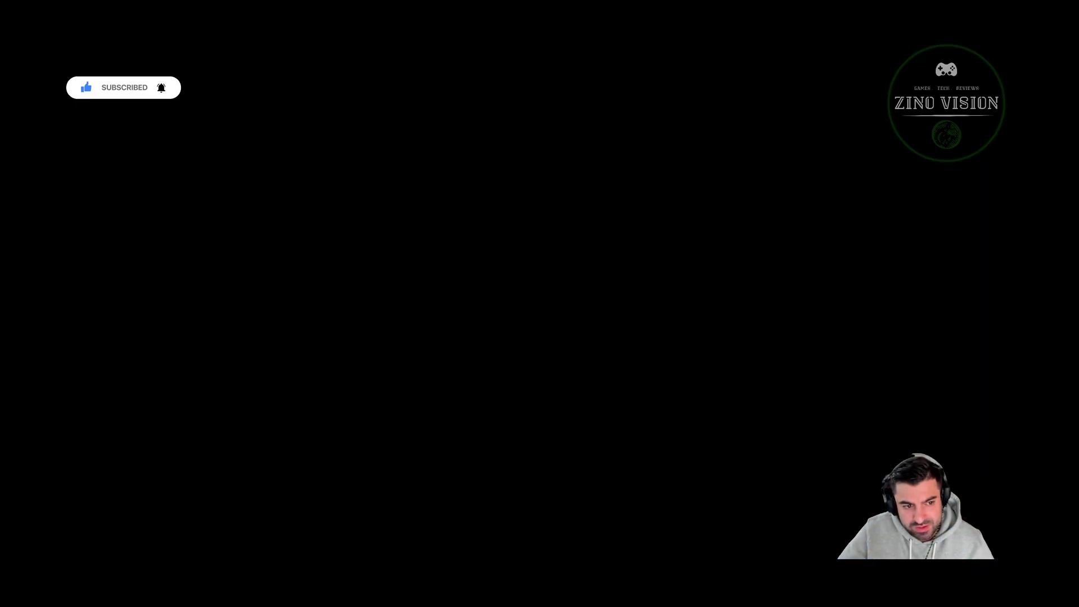
{"action": "left_click", "coordinate": [659, 333]}
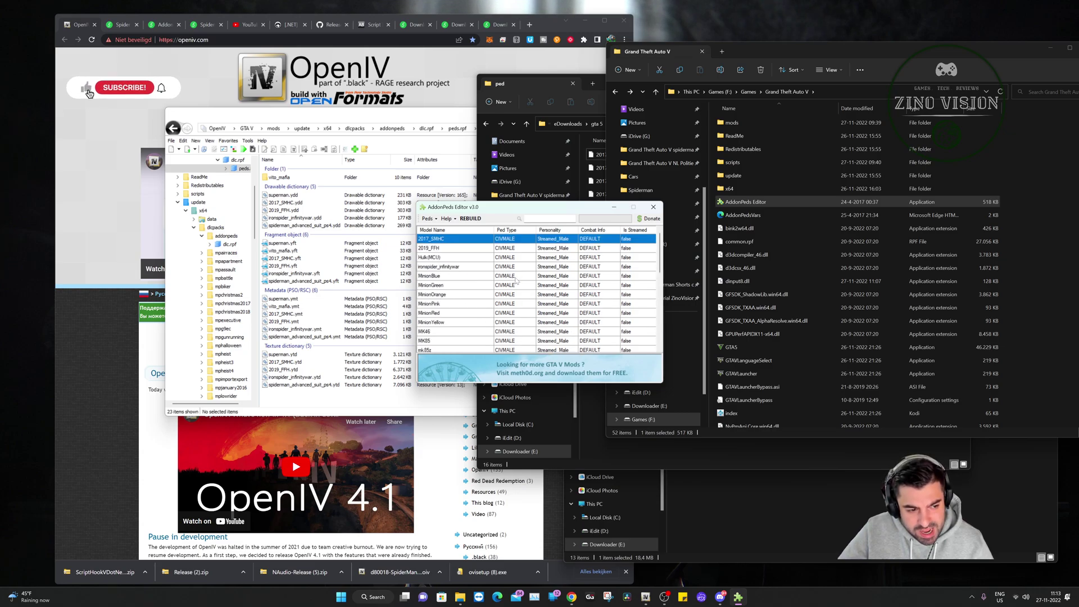
- Arrange the AddonPeds Editor and the ped folder window side by side so both lists are readable
{"action": "scroll", "coordinate": [516, 279], "scroll_direction": "down", "scroll_amount": 5}
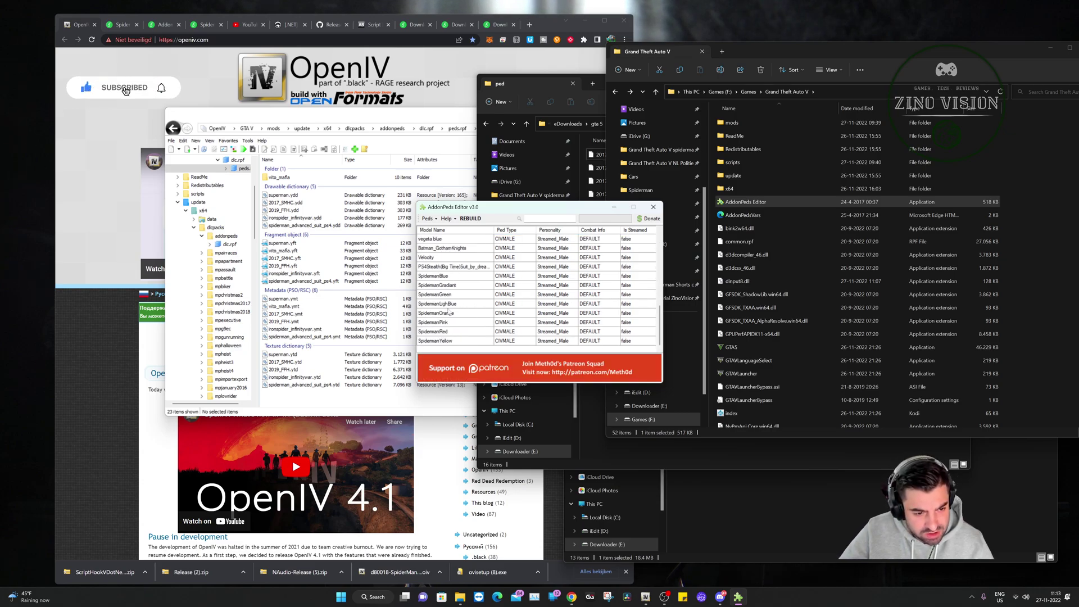
{"action": "left_click_drag", "start_coordinate": [444, 207], "coordinate": [525, 207]}
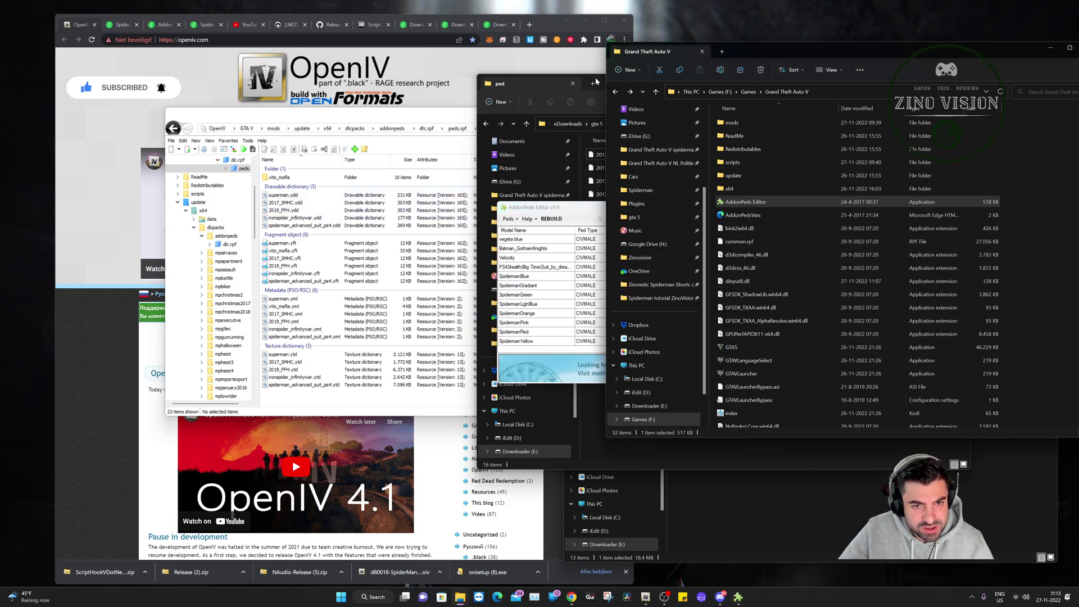
{"action": "left_click", "coordinate": [540, 83]}
{"action": "left_click_drag", "start_coordinate": [751, 83], "coordinate": [355, 86]}
{"action": "left_click", "coordinate": [587, 207]}
{"action": "left_click_drag", "start_coordinate": [587, 207], "coordinate": [671, 42]}
- Examine the file group of each suit in the ped folder and look for the matching model names in the AddonPeds Editor list
{"action": "left_click", "coordinate": [224, 158]}
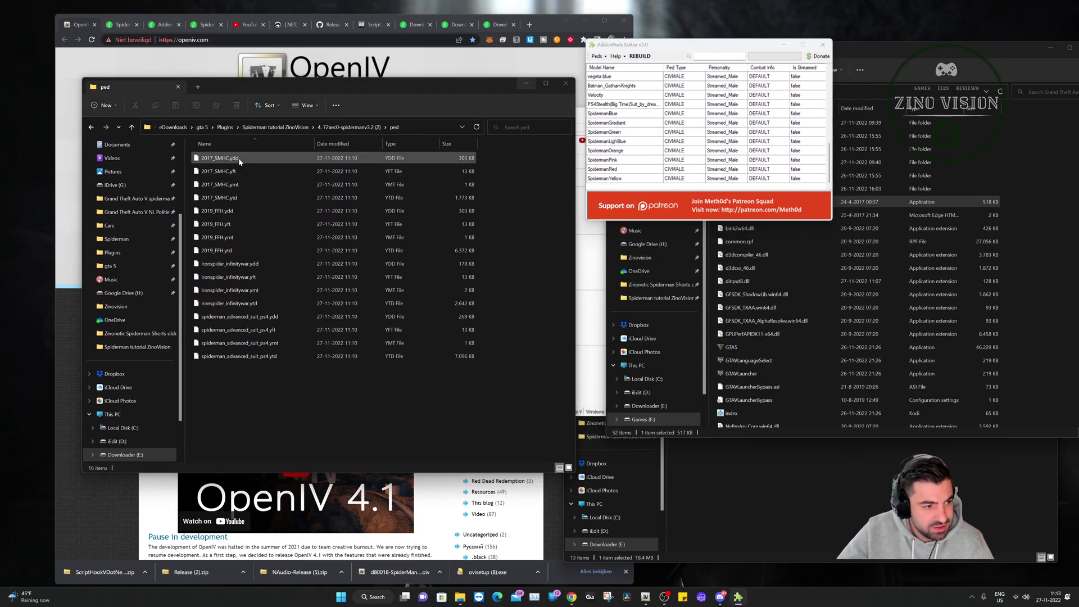
{"action": "left_click", "coordinate": [236, 197]}
{"action": "left_click_drag", "start_coordinate": [500, 158], "coordinate": [421, 308]}
{"action": "left_click_drag", "start_coordinate": [492, 320], "coordinate": [444, 370]}
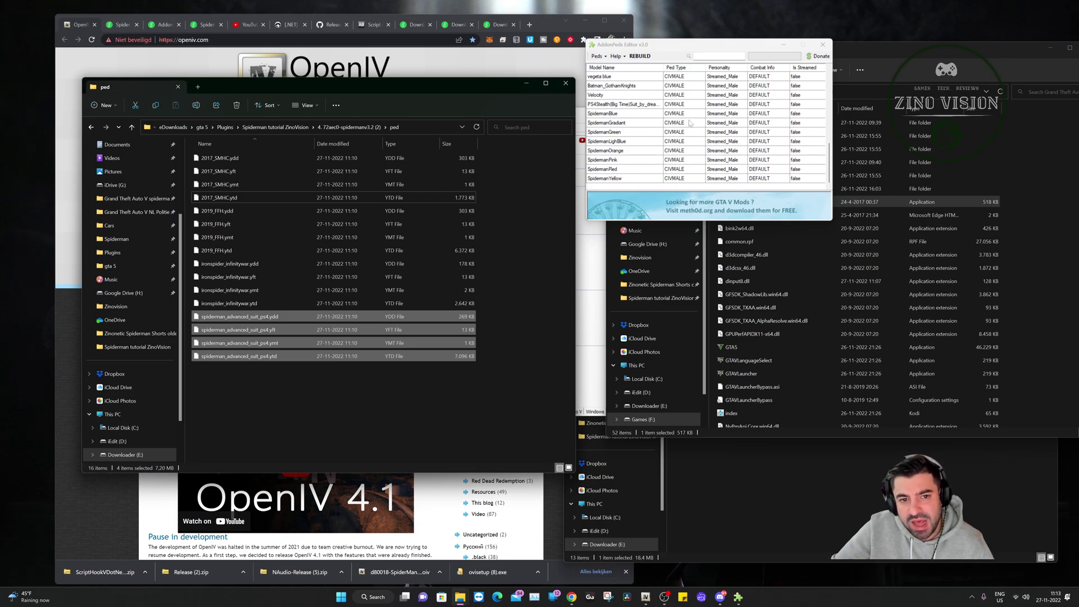
{"action": "scroll", "coordinate": [668, 163], "scroll_direction": "up", "scroll_amount": 3}
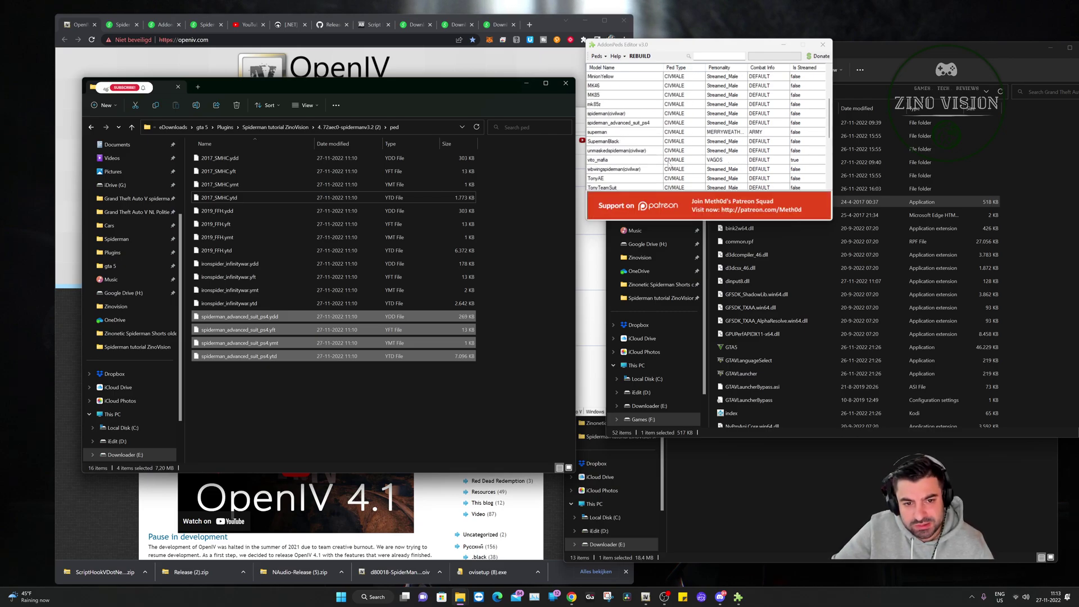
{"action": "scroll", "coordinate": [669, 165], "scroll_direction": "up", "scroll_amount": 3}
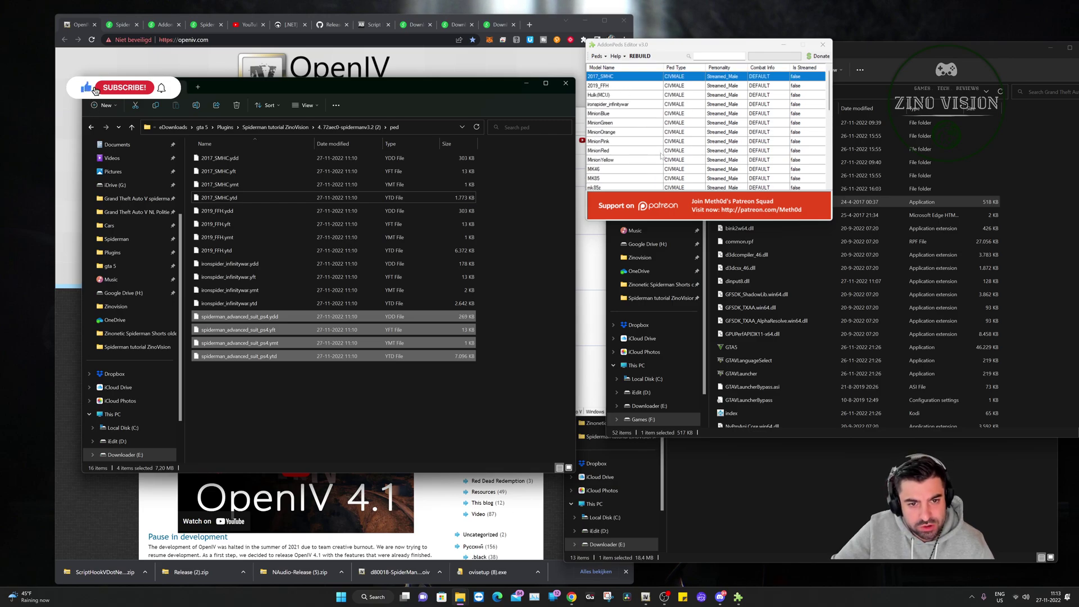
{"action": "scroll", "coordinate": [607, 96], "scroll_direction": "down", "scroll_amount": 10}
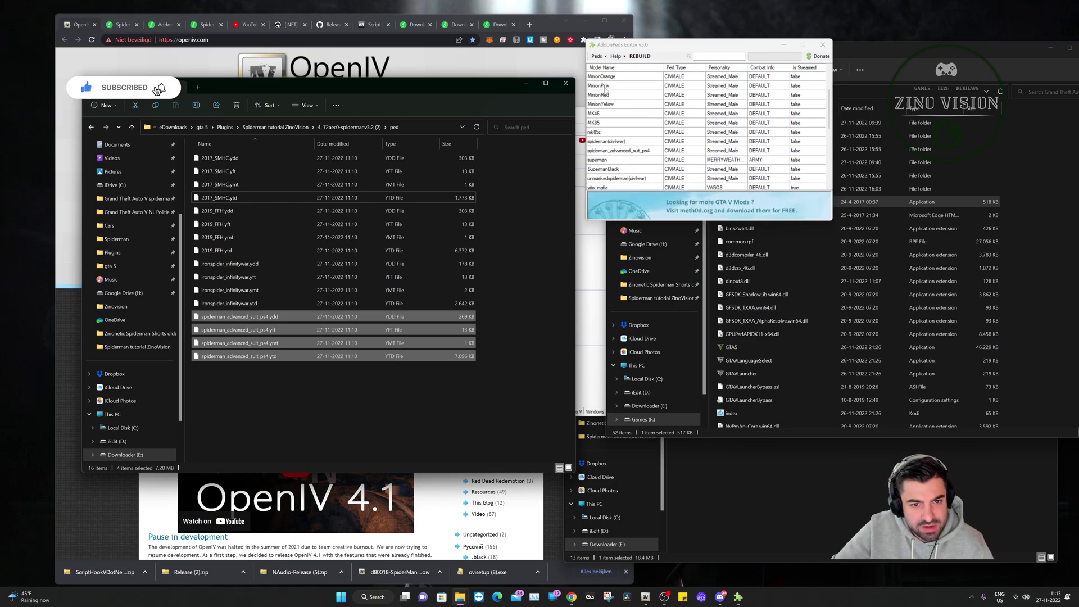
{"action": "scroll", "coordinate": [612, 99], "scroll_direction": "up", "scroll_amount": 10}
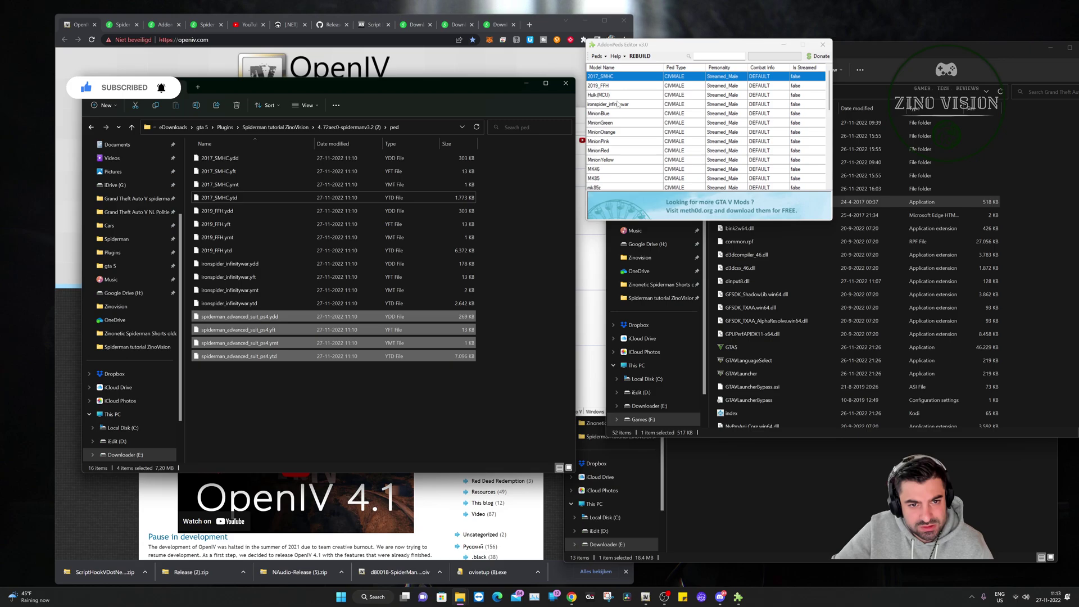
{"action": "left_click", "coordinate": [602, 77]}
{"action": "left_click", "coordinate": [599, 86]}
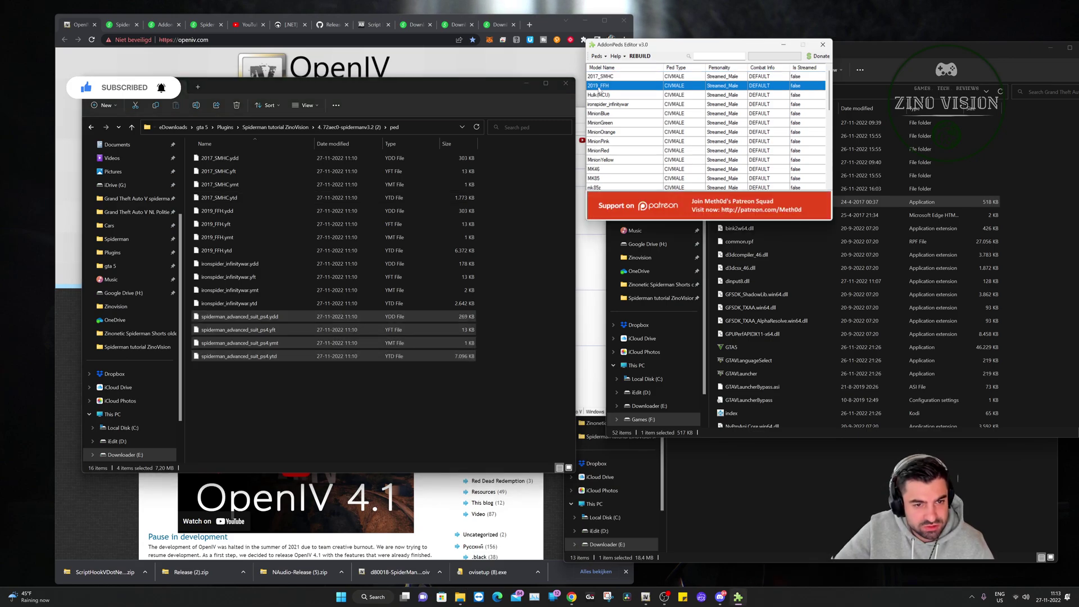
- Start a new ped in AddonPeds Editor and enter the model name 2017_SMHC, copied from the 2017_SMHC.ydd file name without its extension
{"action": "left_click", "coordinate": [597, 56]}
{"action": "left_click", "coordinate": [605, 66]}
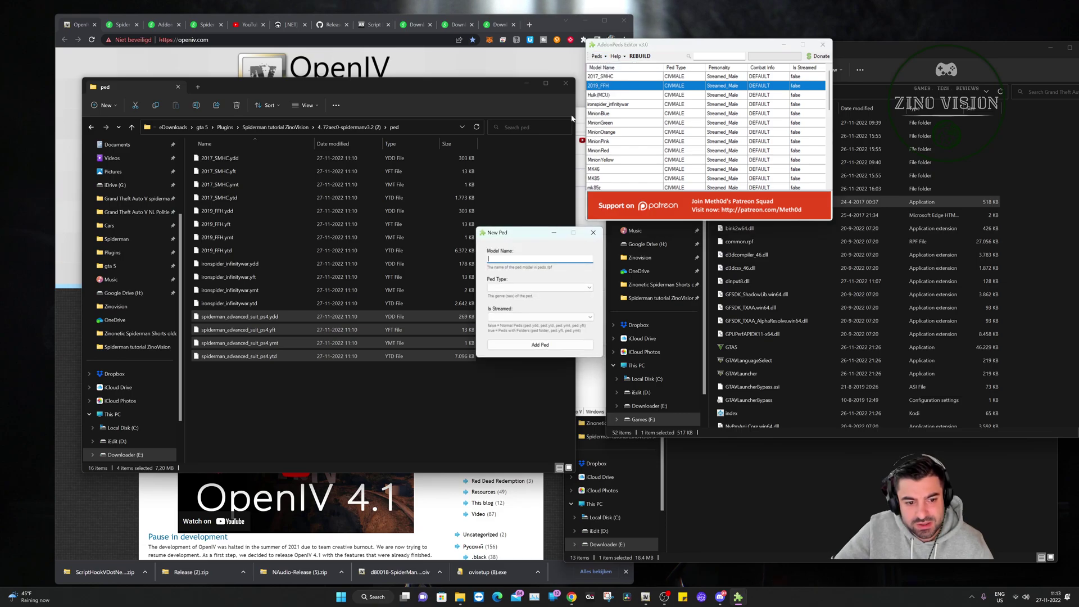
{"action": "left_click", "coordinate": [535, 228]}
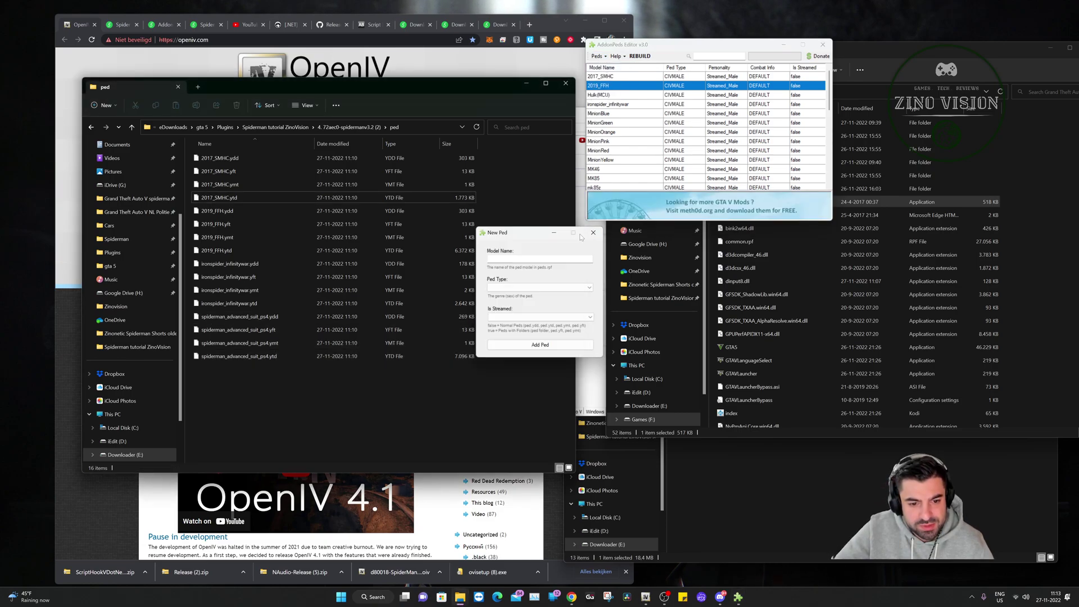
{"action": "left_click", "coordinate": [581, 237]}
{"action": "left_click", "coordinate": [220, 158]}
{"action": "key", "text": "F2"}
{"action": "key", "text": "ctrl+c"}
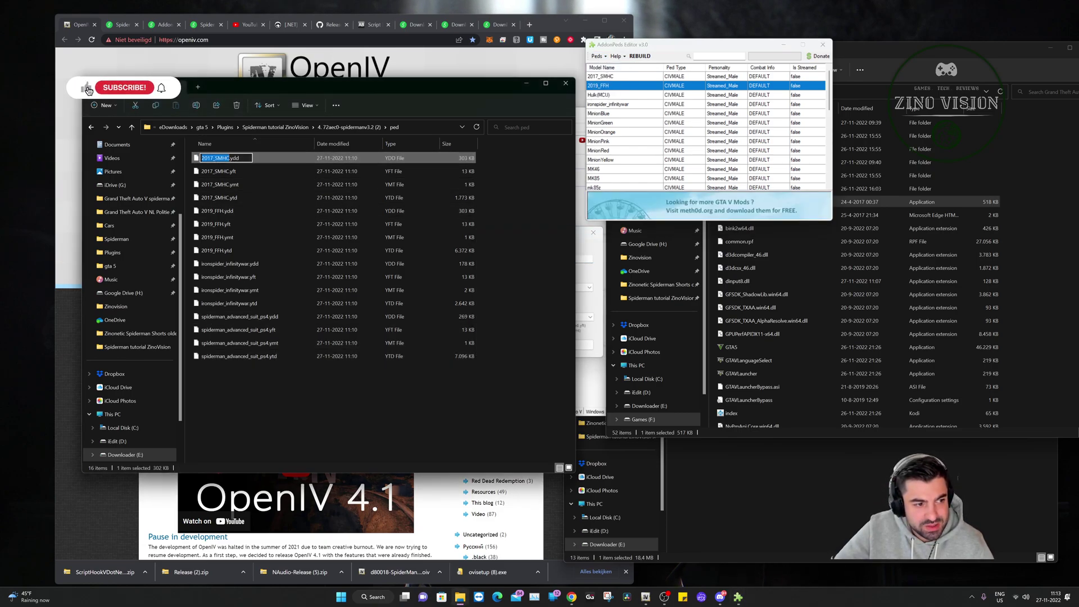
{"action": "right_click", "coordinate": [214, 161]}
{"action": "left_click", "coordinate": [231, 194]}
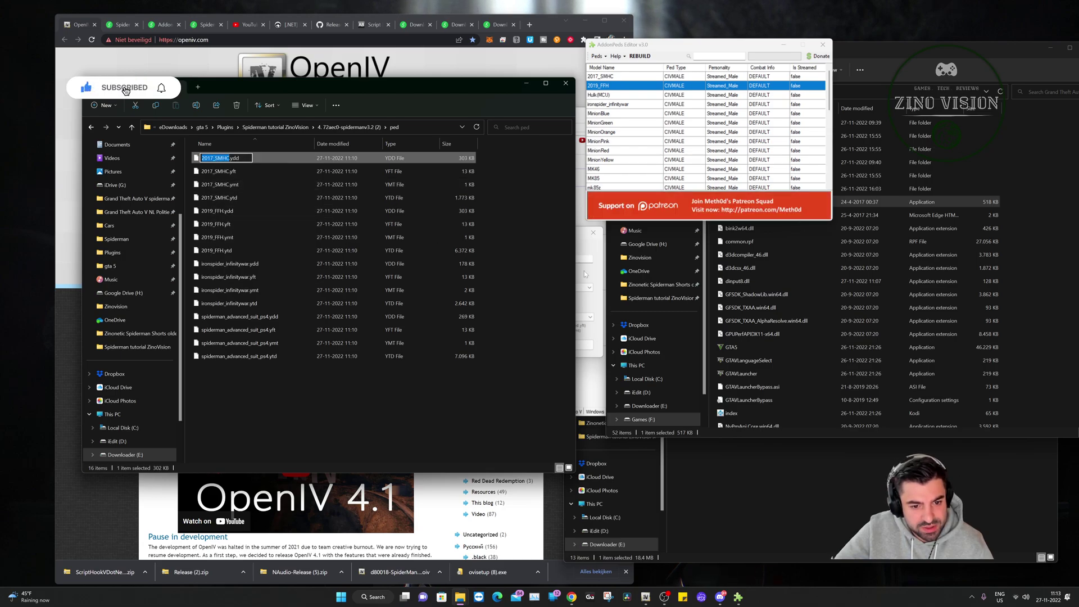
{"action": "key", "text": "alt+Tab"}
{"action": "right_click", "coordinate": [498, 260]}
{"action": "left_click", "coordinate": [522, 314]}
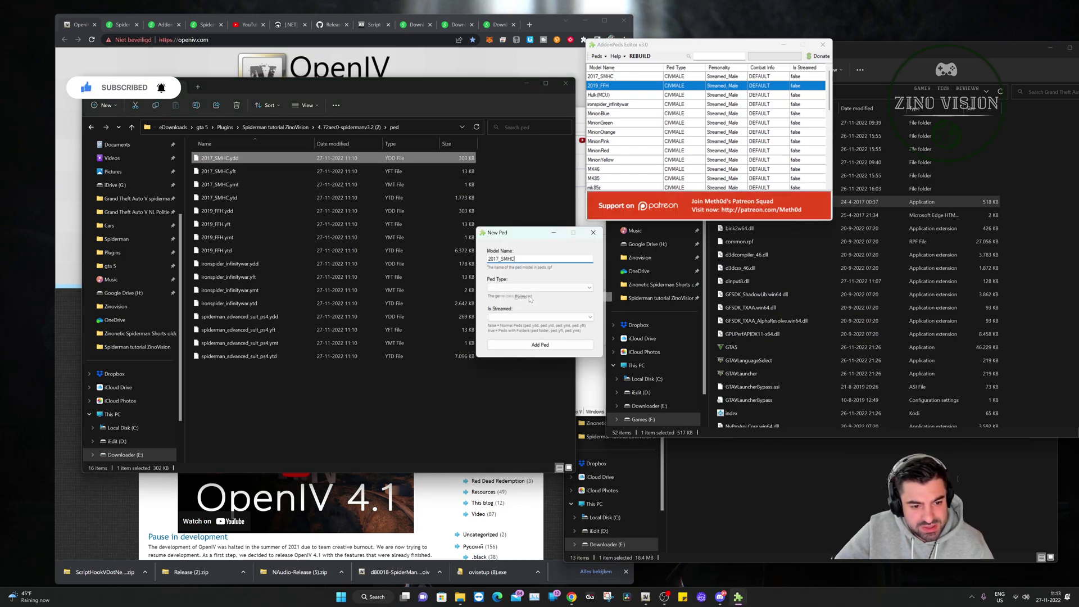
- Set the new ped's type to Male and Is Streamed to false, and add it to the list
{"action": "left_click", "coordinate": [506, 288]}
{"action": "left_click", "coordinate": [499, 294]}
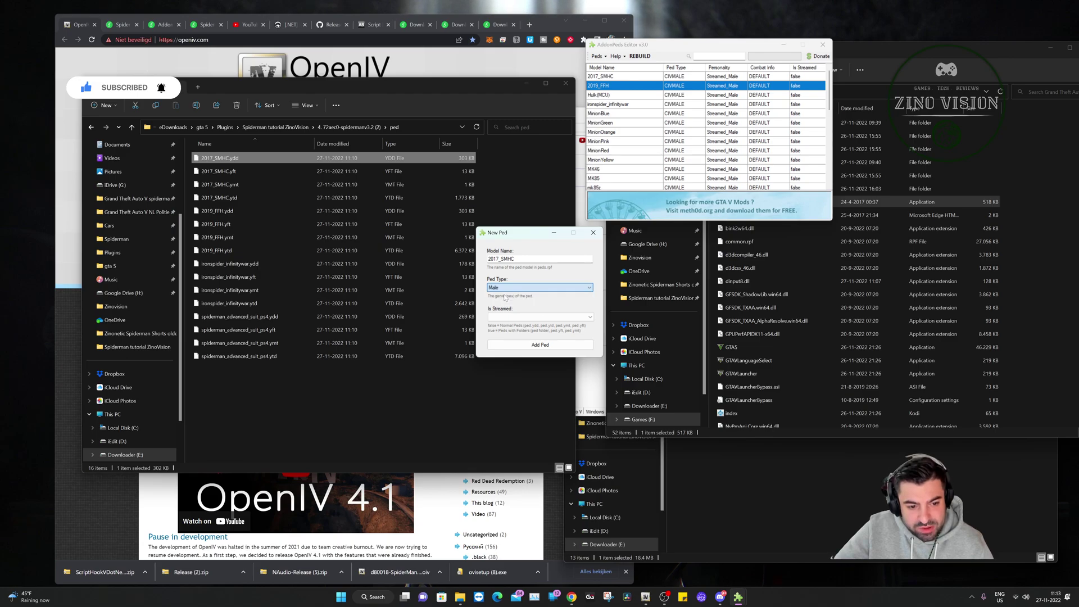
{"action": "left_click", "coordinate": [508, 318]}
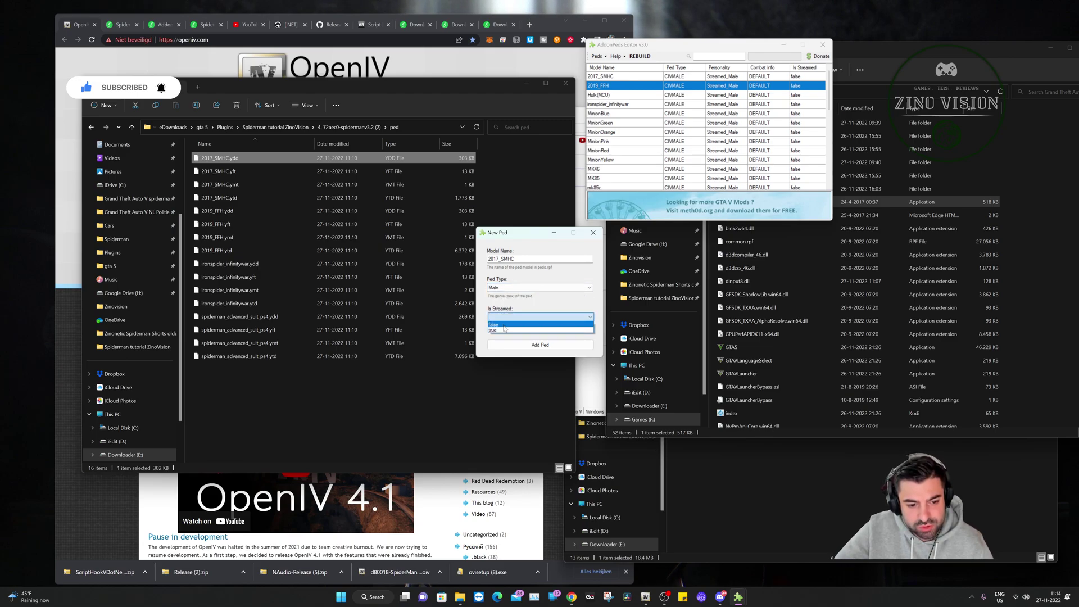
{"action": "left_click", "coordinate": [504, 325]}
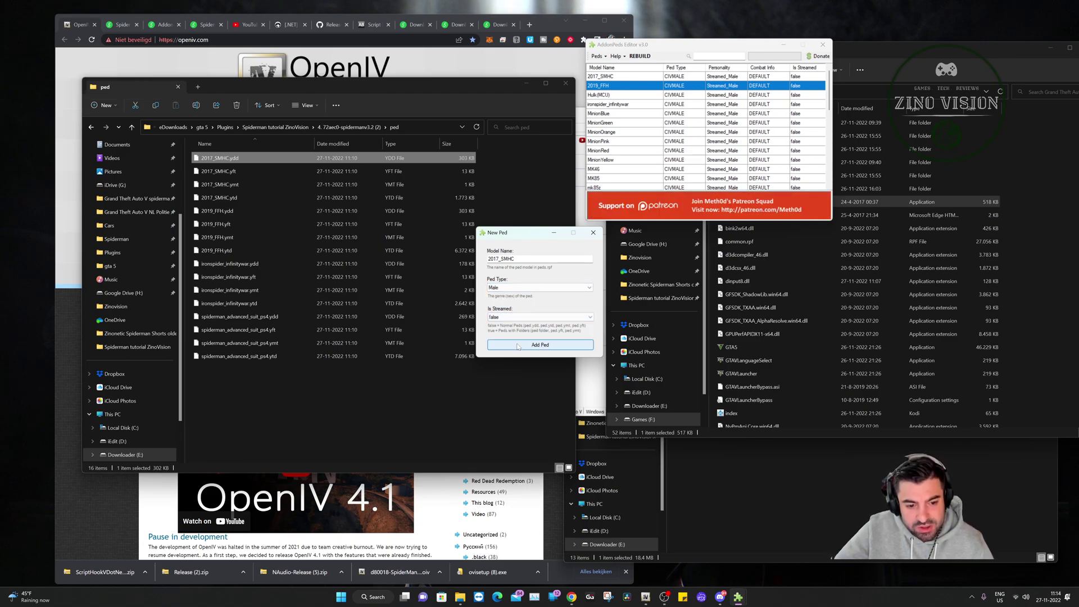
{"action": "left_click", "coordinate": [517, 345]}
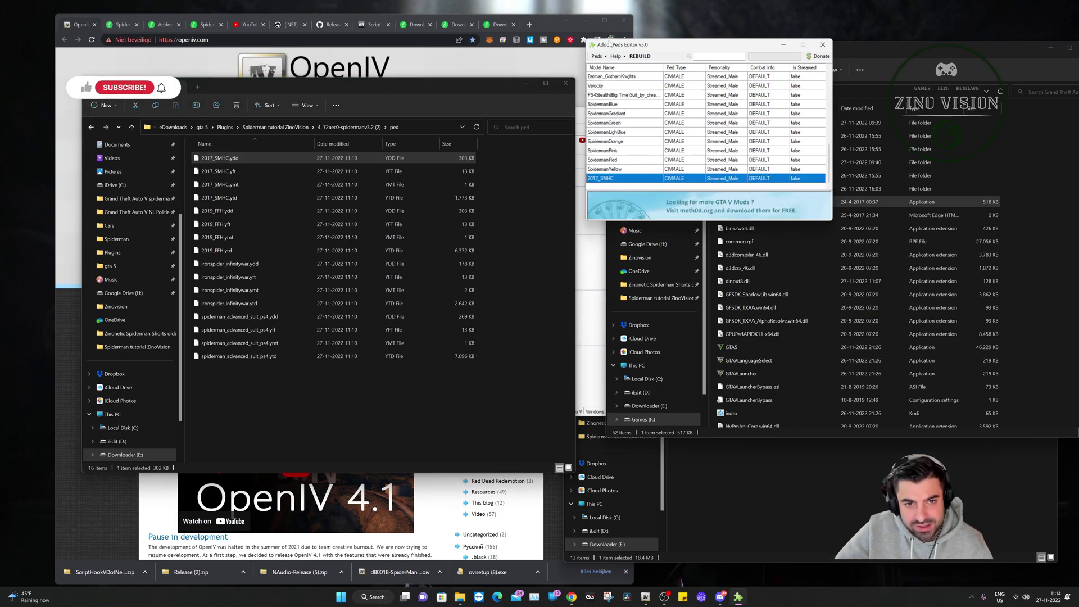
- Delete the duplicate 2017_SMHC ped at the end of the AddonPeds Editor list
{"action": "left_click", "coordinate": [597, 56]}
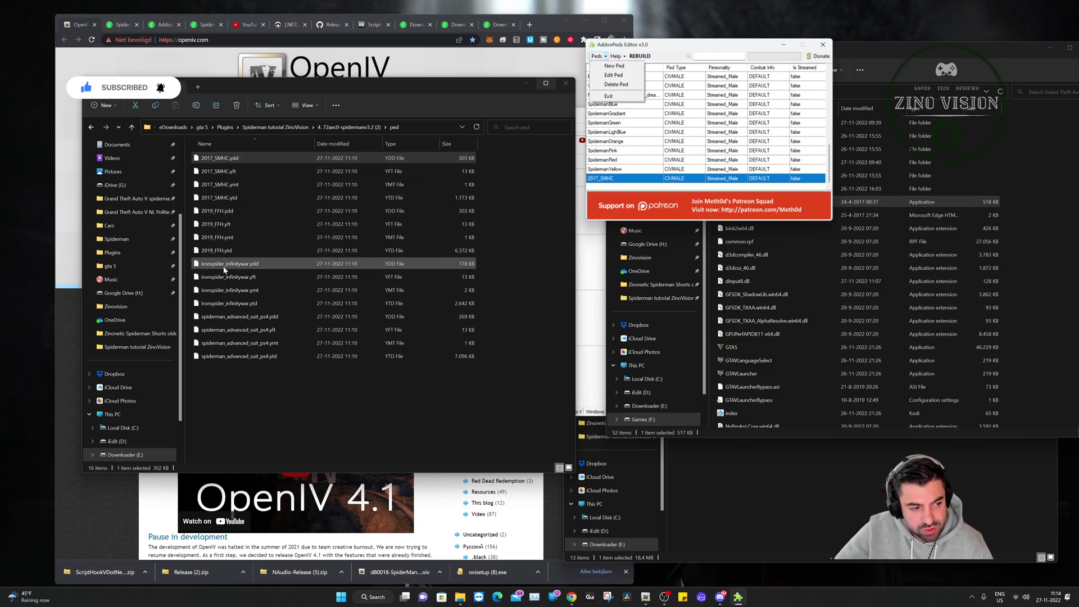
{"action": "left_click", "coordinate": [615, 84]}
{"action": "left_click", "coordinate": [523, 306]}
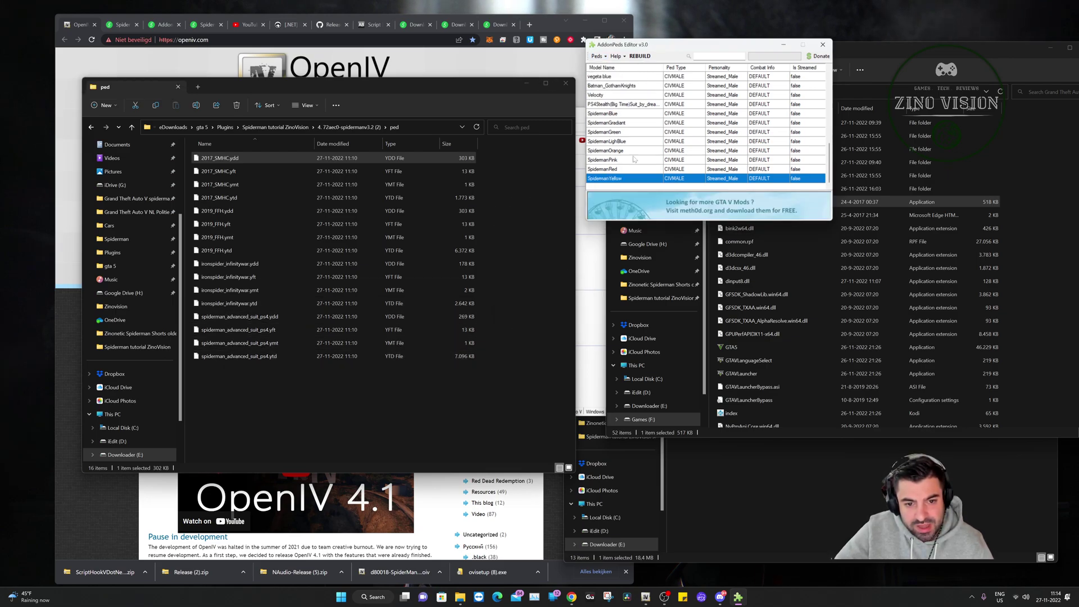
- Rebuild the ped list and close AddonPeds Editor
{"action": "left_click", "coordinate": [645, 58]}
{"action": "left_click", "coordinate": [564, 331]}
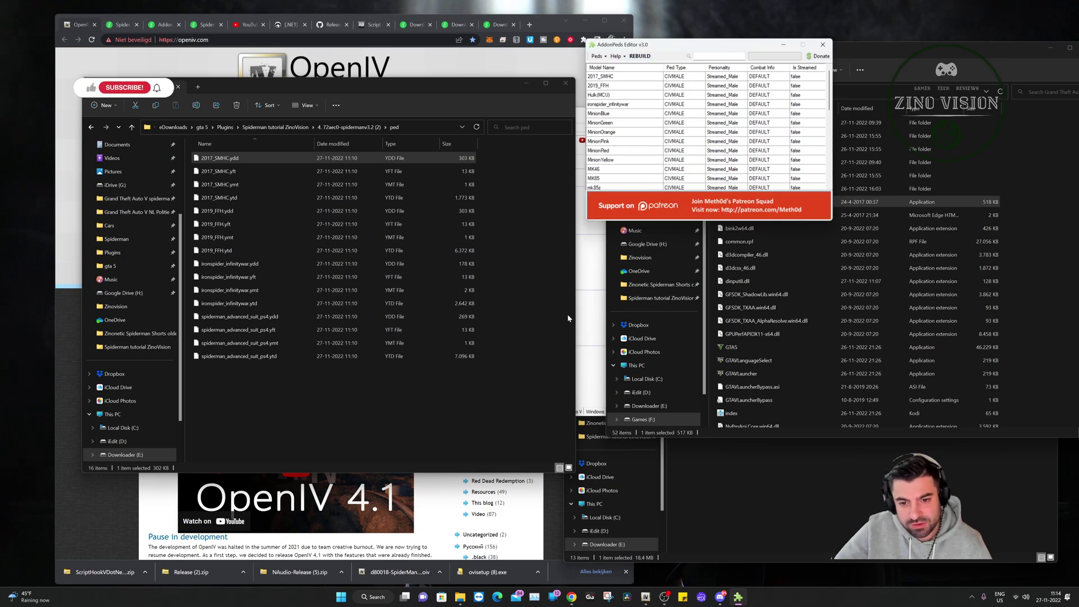
{"action": "left_click", "coordinate": [823, 45]}
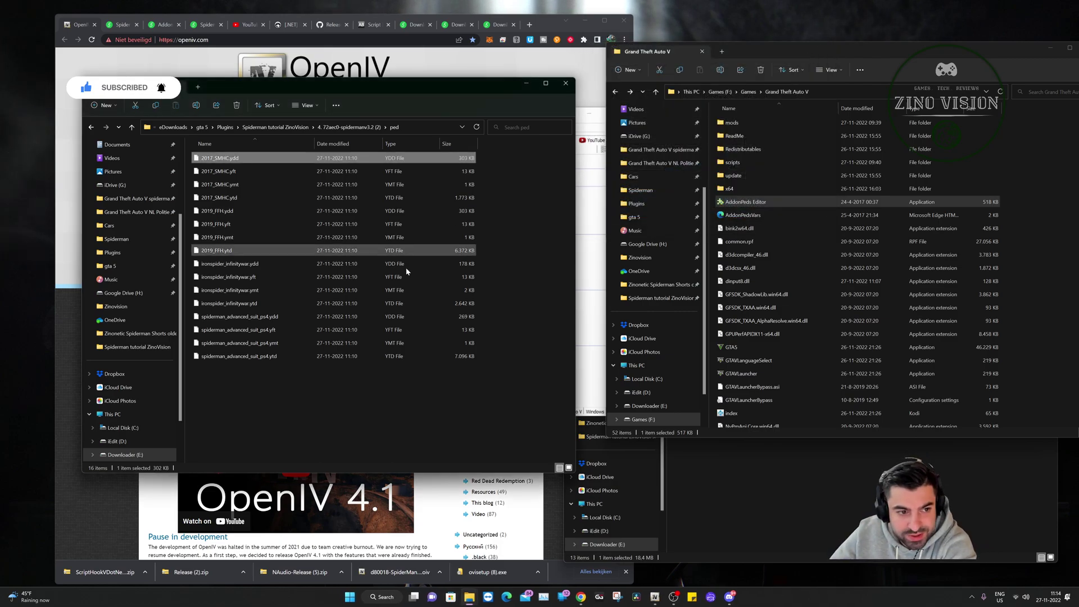
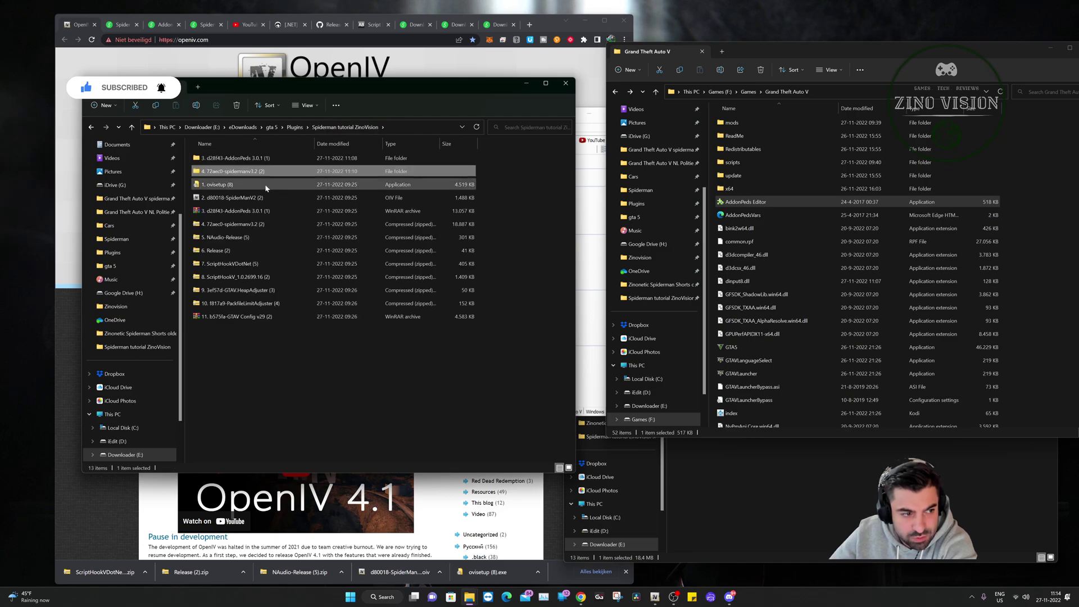
- Copy the four suit profiles from the spidermanv3.2 ini folder into scripts\Spider-Man Files\Profiles in the Grand Theft Auto V folder
{"action": "double_click", "coordinate": [268, 177]}
{"action": "double_click", "coordinate": [231, 159]}
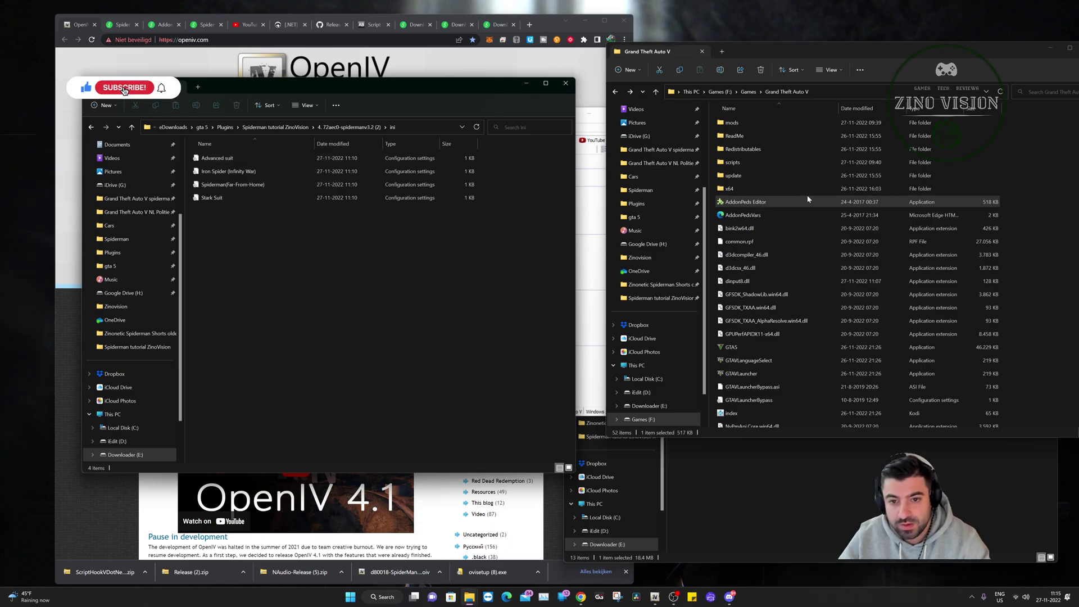
{"action": "left_click", "coordinate": [789, 92]}
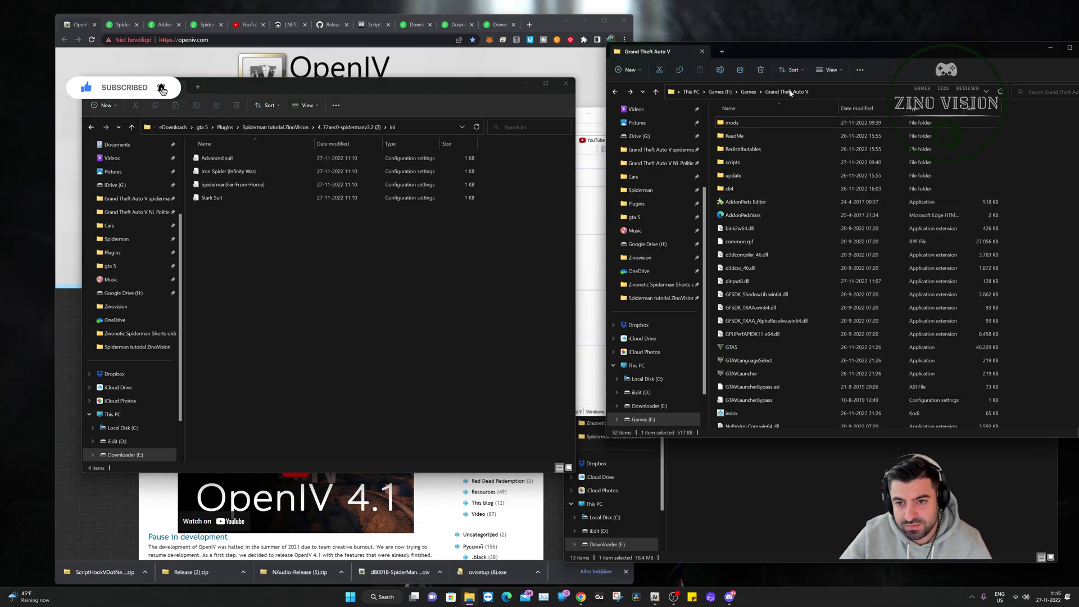
{"action": "double_click", "coordinate": [742, 163]}
{"action": "double_click", "coordinate": [757, 124]}
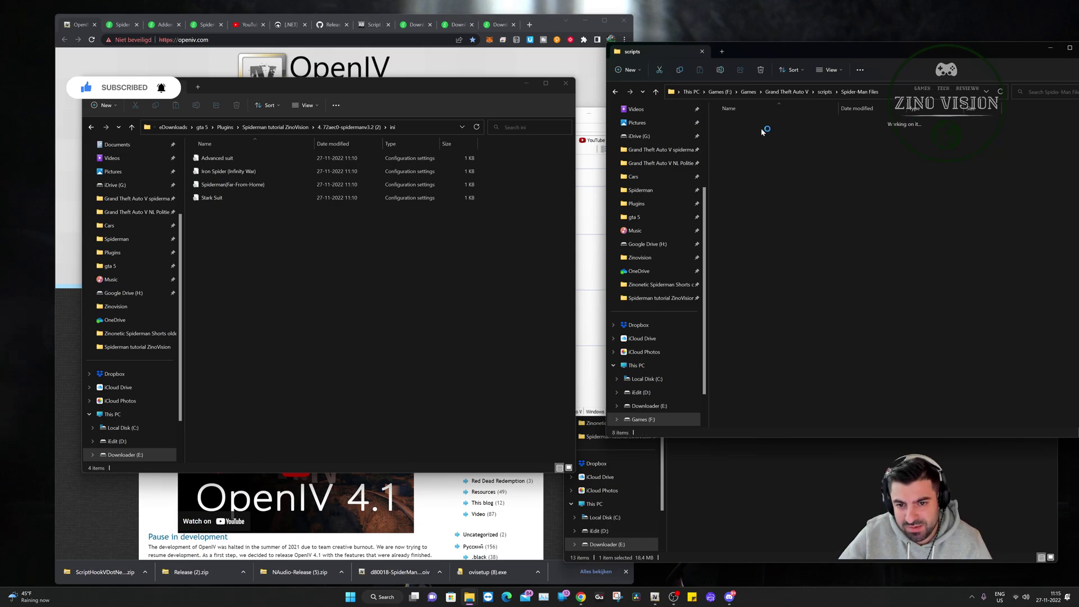
{"action": "double_click", "coordinate": [734, 123]}
{"action": "left_click_drag", "start_coordinate": [226, 240], "coordinate": [792, 207]}
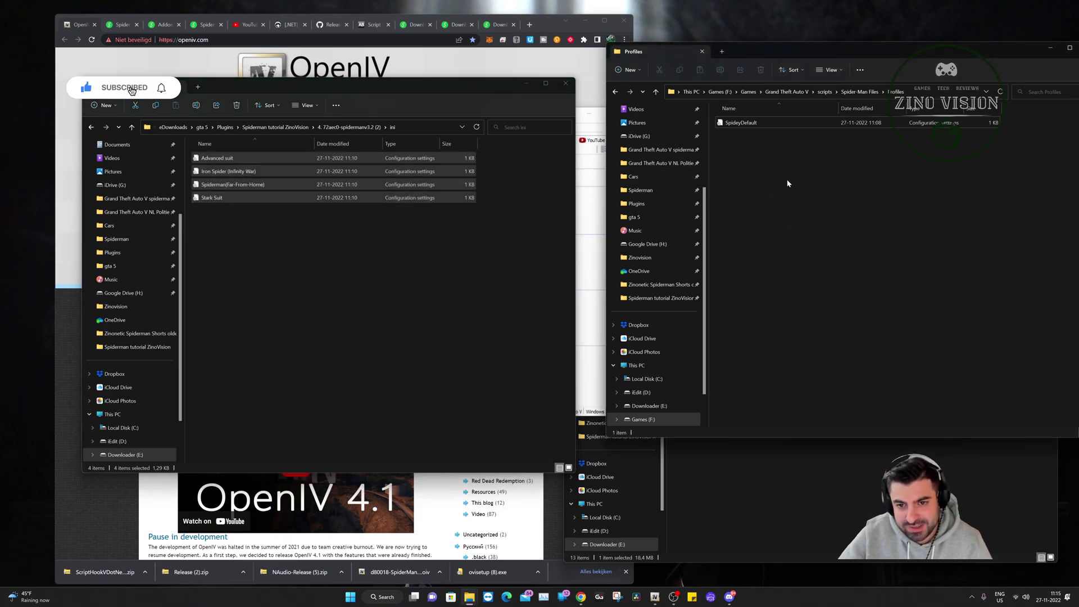
{"action": "left_click", "coordinate": [782, 217]}
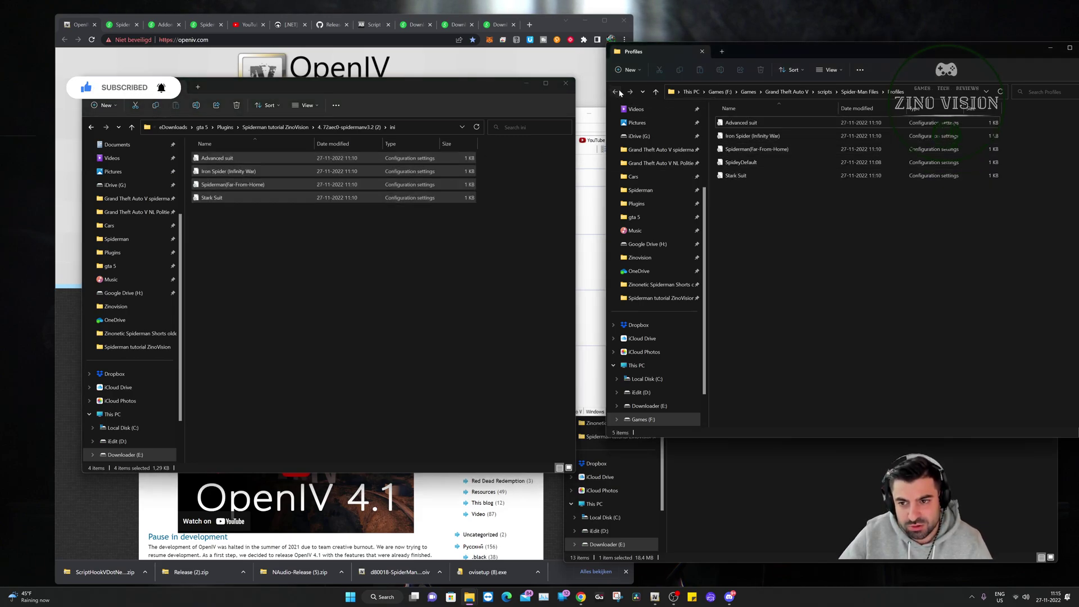
- Return to the main Grand Theft Auto V folder and extract the 5. NAudio-Release (5) archive in the Spiderman tutorial folder
{"action": "left_click", "coordinate": [616, 92]}
{"action": "left_click", "coordinate": [617, 91]}
{"action": "left_click", "coordinate": [620, 93]}
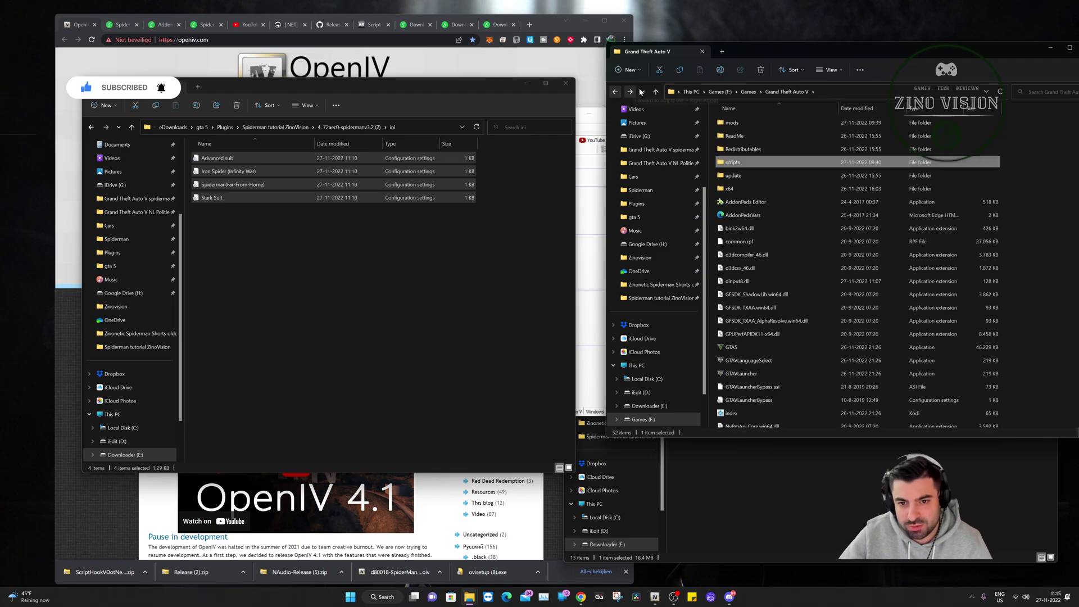
{"action": "left_click", "coordinate": [431, 303]}
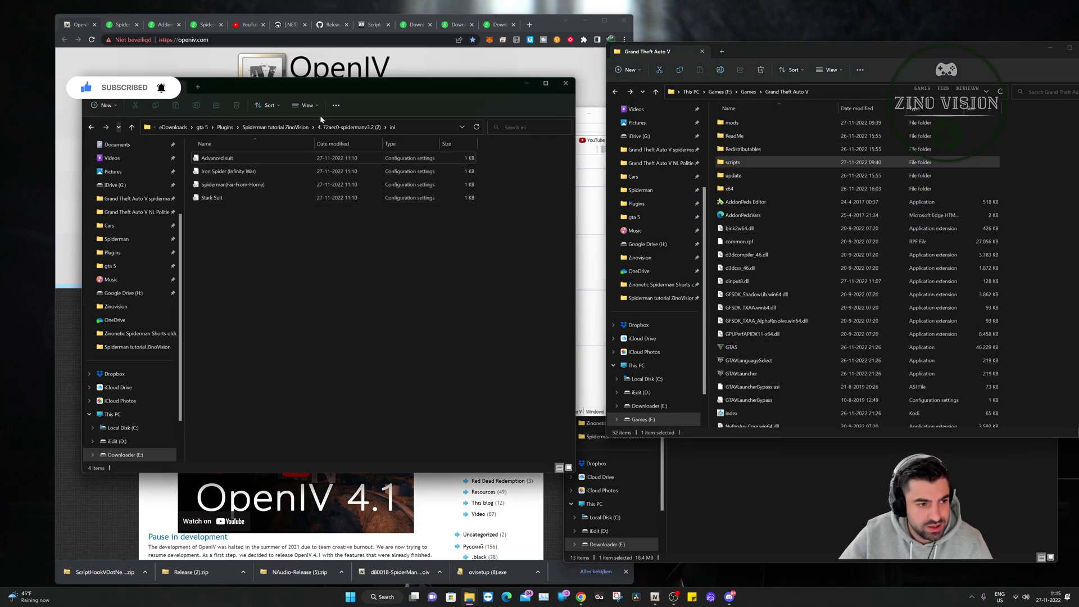
{"action": "left_click", "coordinate": [276, 127]}
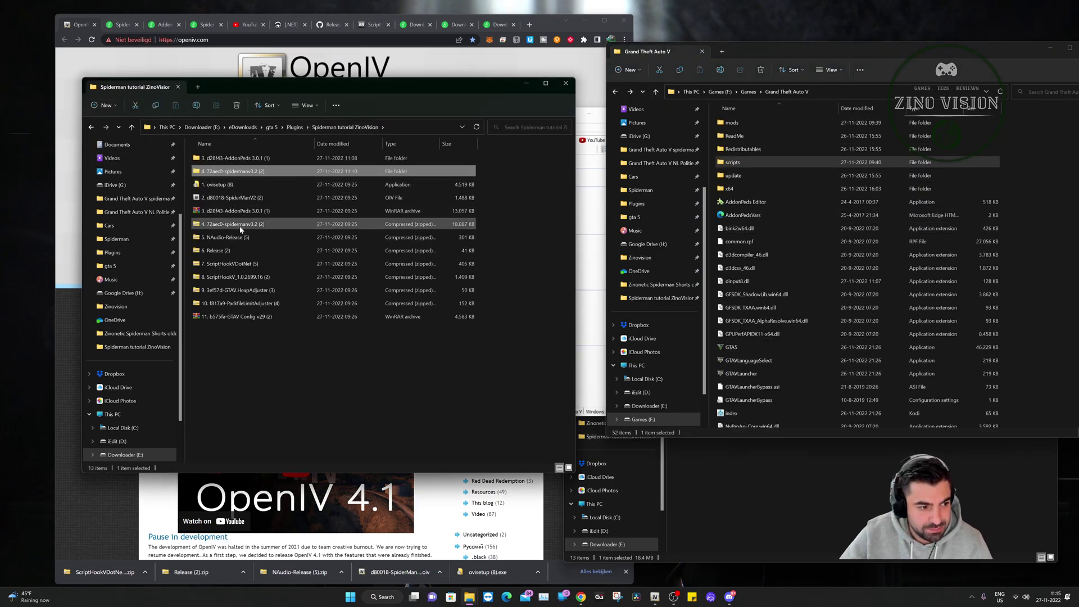
{"action": "left_click", "coordinate": [200, 239]}
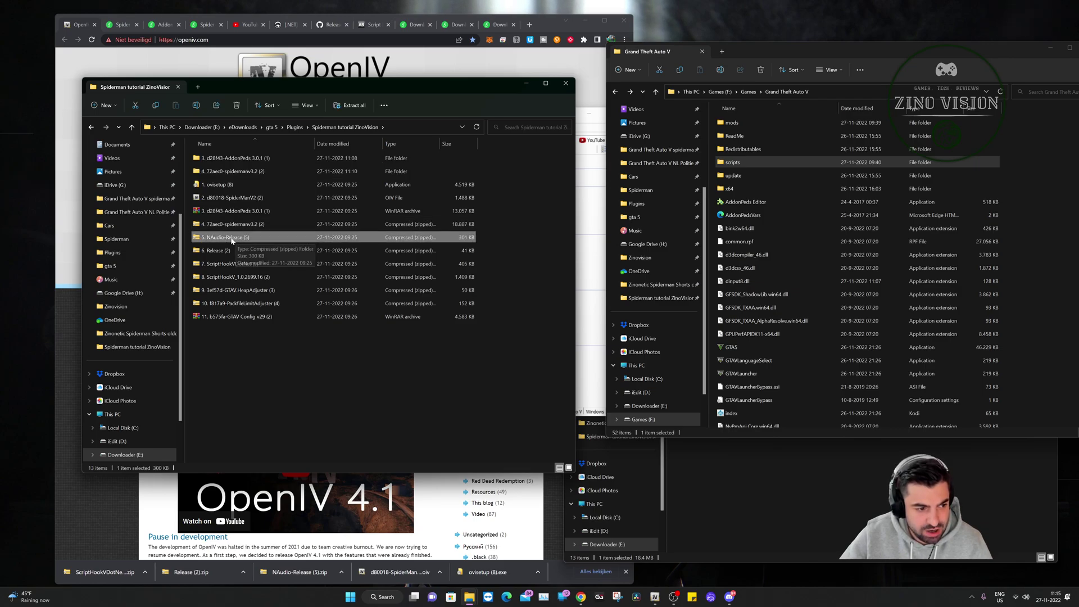
{"action": "right_click", "coordinate": [230, 240]}
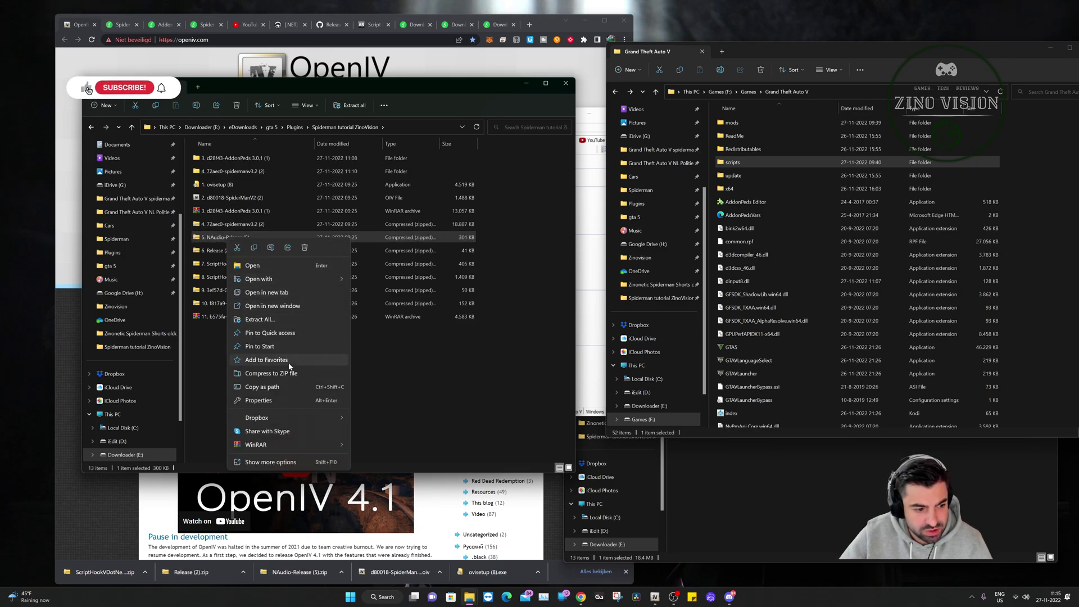
{"action": "left_click", "coordinate": [260, 319]}
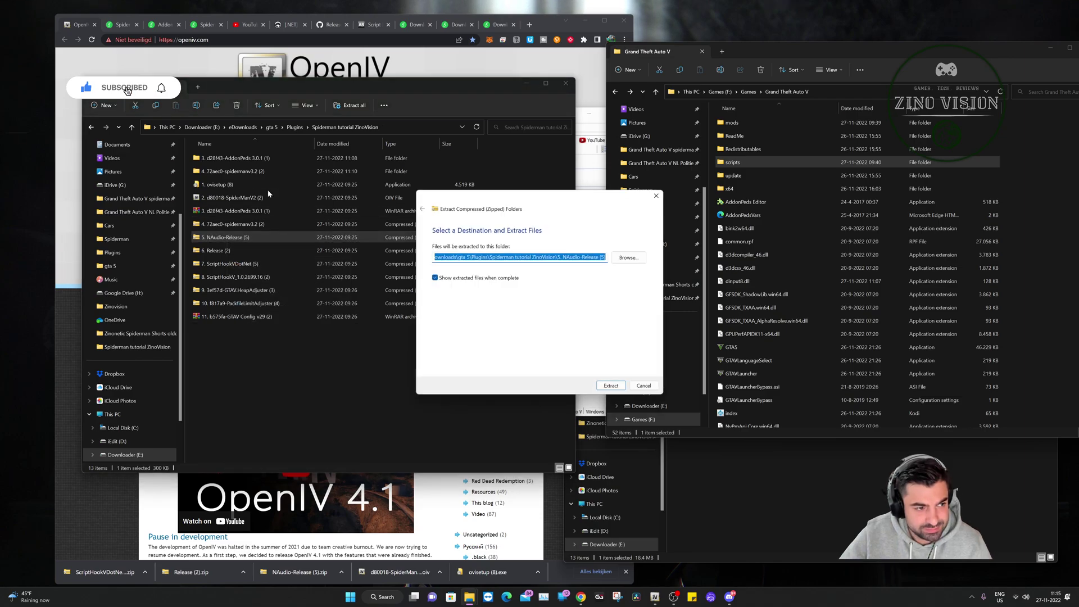
{"action": "left_click", "coordinate": [607, 385]}
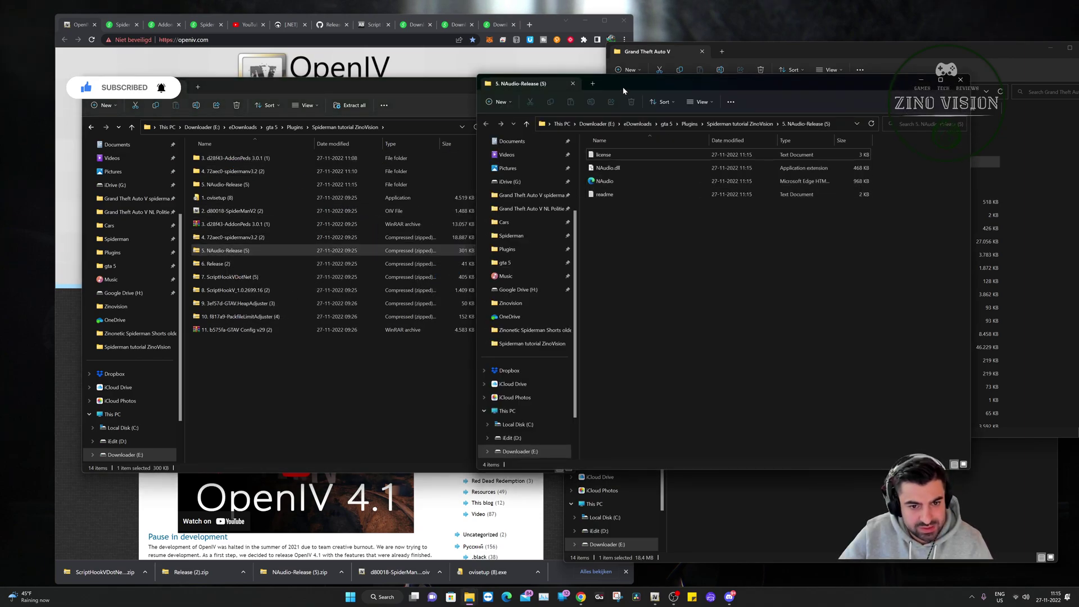
- Copy NAudio.dll and the NAudio document from the extracted folder into the game's scripts folder
{"action": "left_click_drag", "start_coordinate": [623, 88], "coordinate": [359, 110]}
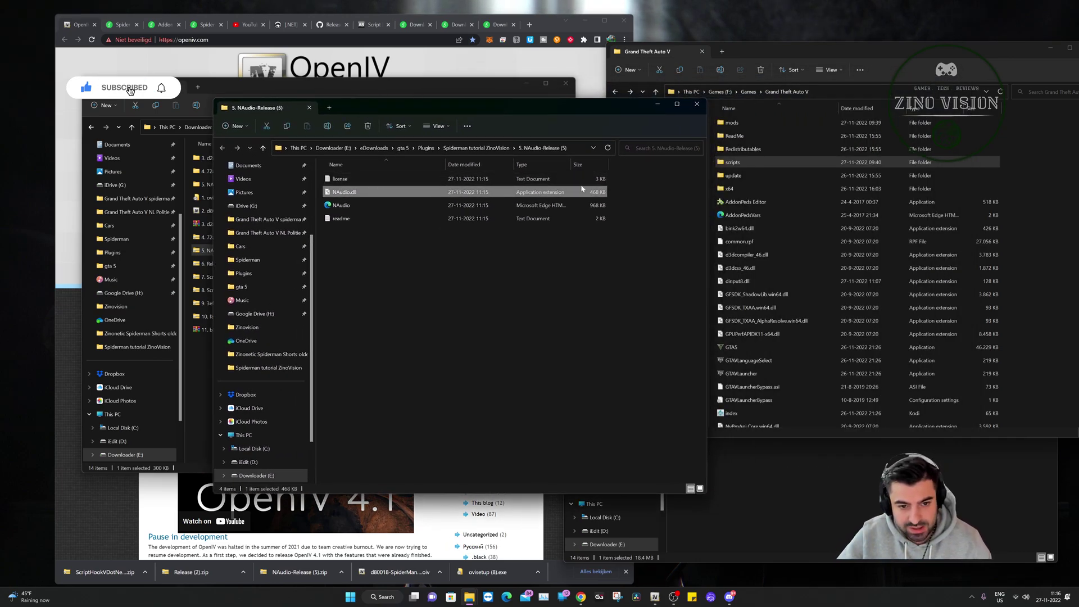
{"action": "left_click_drag", "start_coordinate": [582, 189], "coordinate": [583, 206]}
{"action": "double_click", "coordinate": [776, 162]}
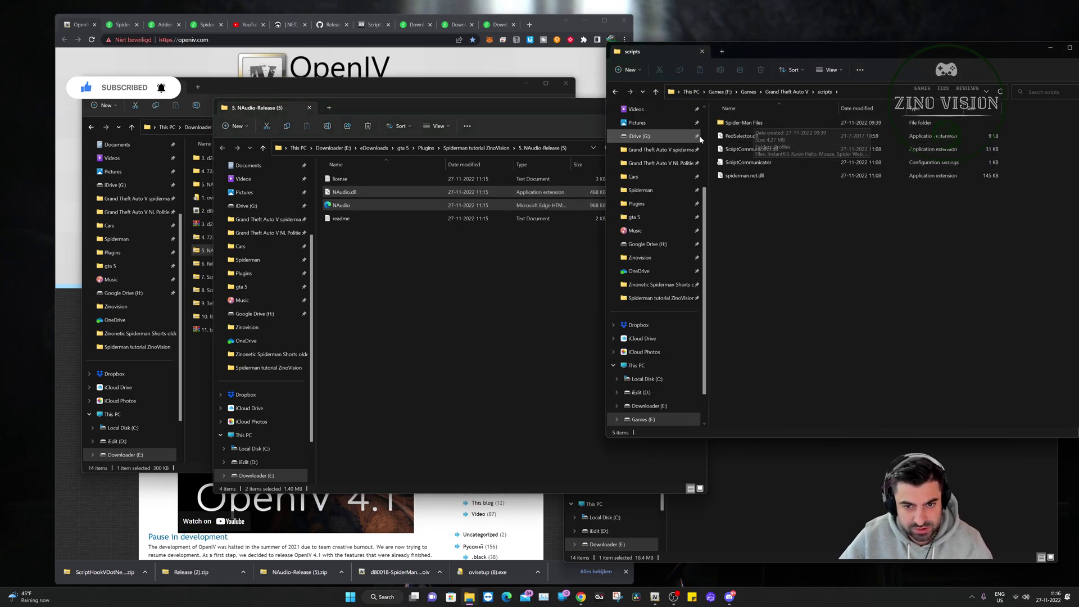
{"action": "left_click_drag", "start_coordinate": [366, 205], "coordinate": [814, 235]}
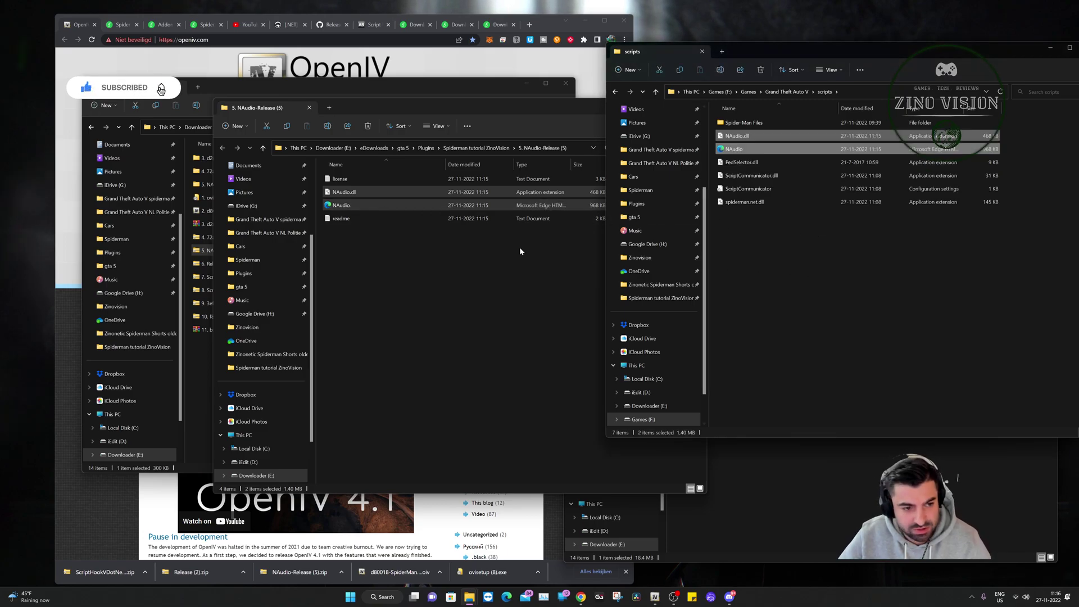
{"action": "left_click", "coordinate": [492, 245]}
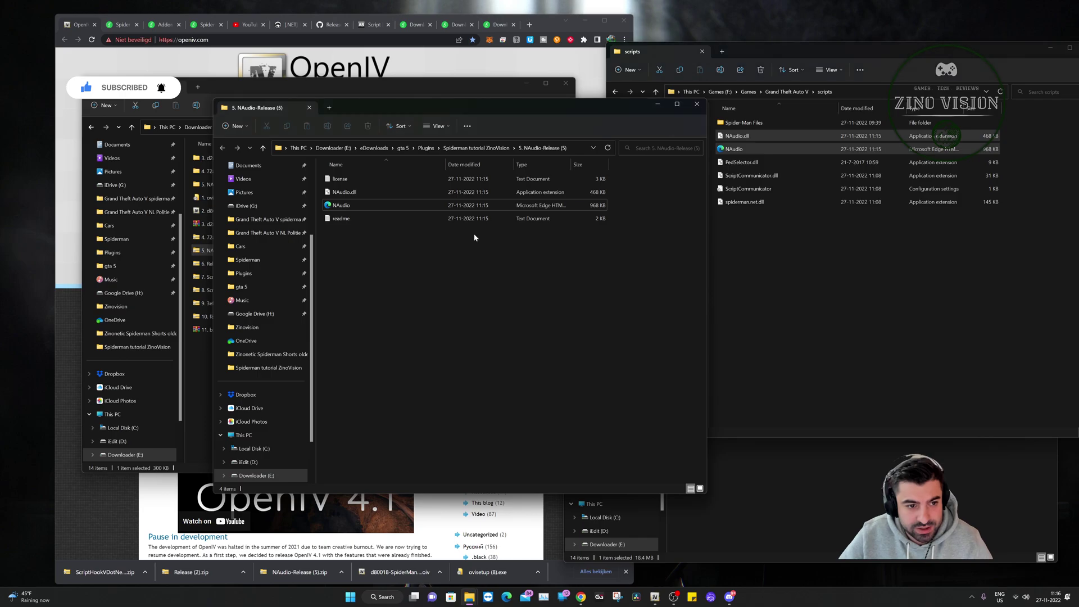
- Extract the 6. Release (2) archive in the Spiderman tutorial folder
{"action": "left_click", "coordinate": [460, 149]}
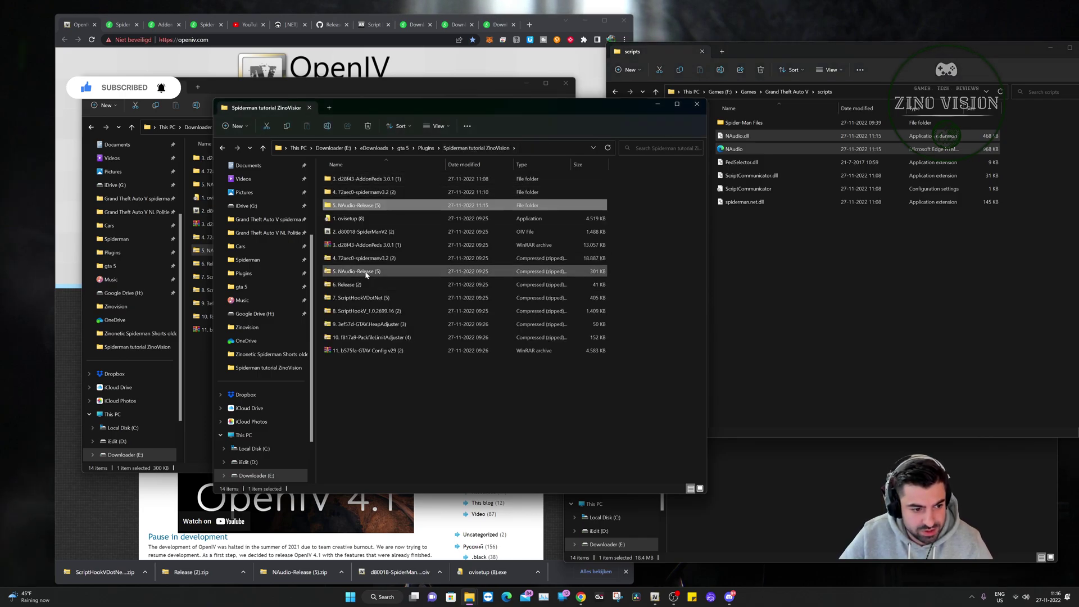
{"action": "left_click", "coordinate": [346, 285]}
{"action": "right_click", "coordinate": [346, 287]}
{"action": "left_click", "coordinate": [420, 366]}
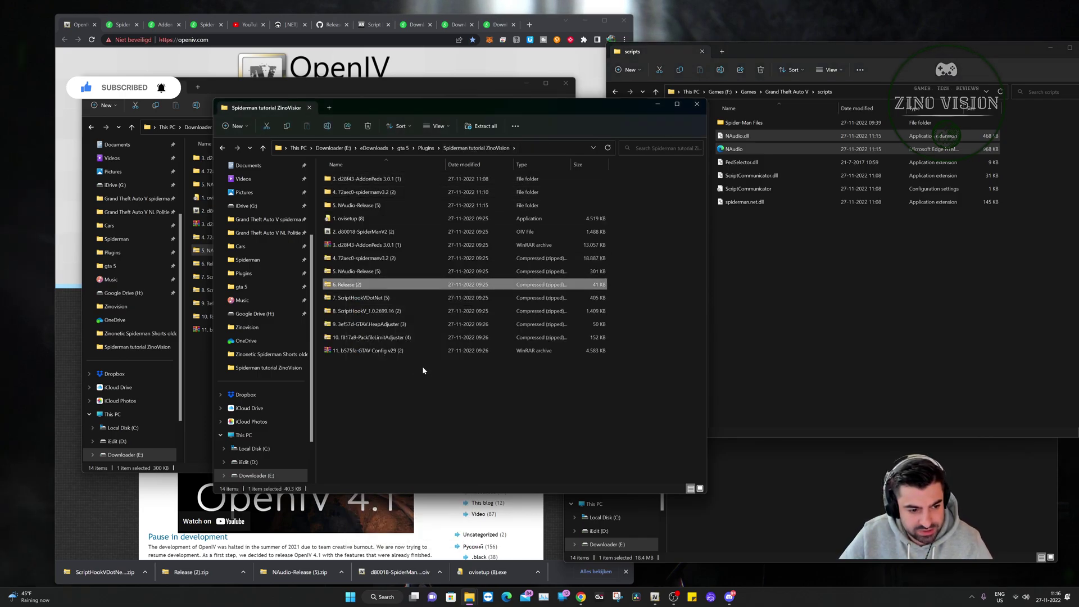
{"action": "left_click", "coordinate": [599, 387]}
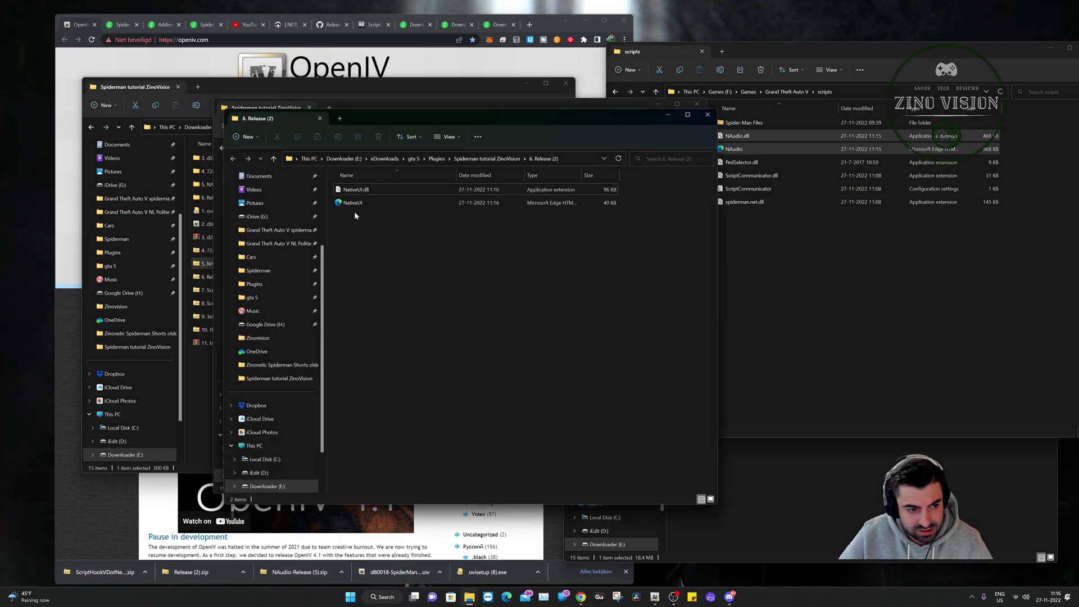
- Copy NativeUI.dll and the NativeUI document into the main Grand Theft Auto V folder
{"action": "left_click", "coordinate": [784, 159]}
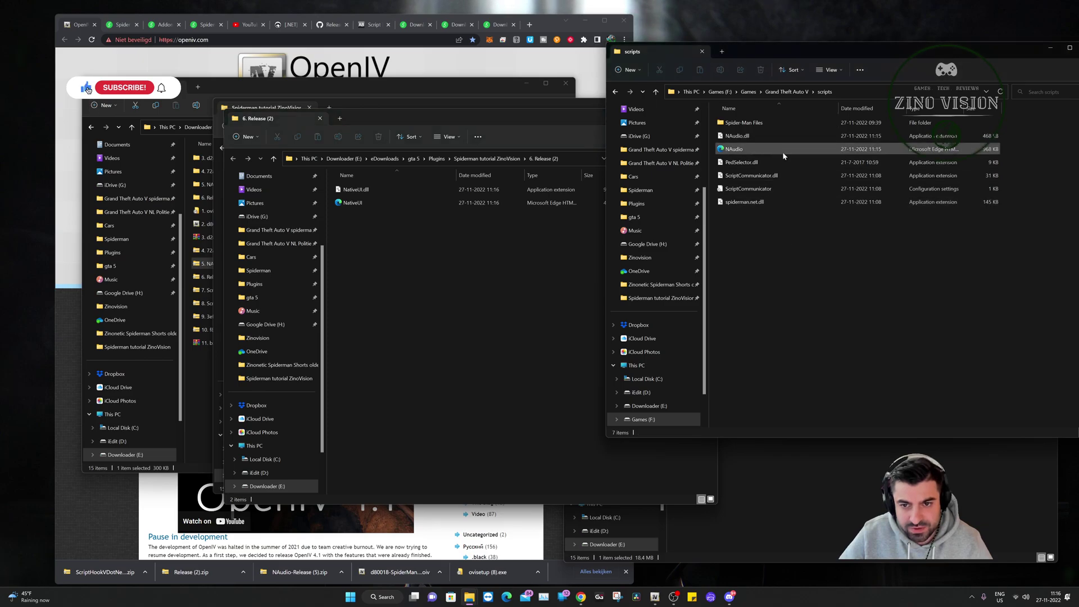
{"action": "left_click", "coordinate": [786, 92]}
{"action": "left_click_drag", "start_coordinate": [420, 230], "coordinate": [1005, 225]}
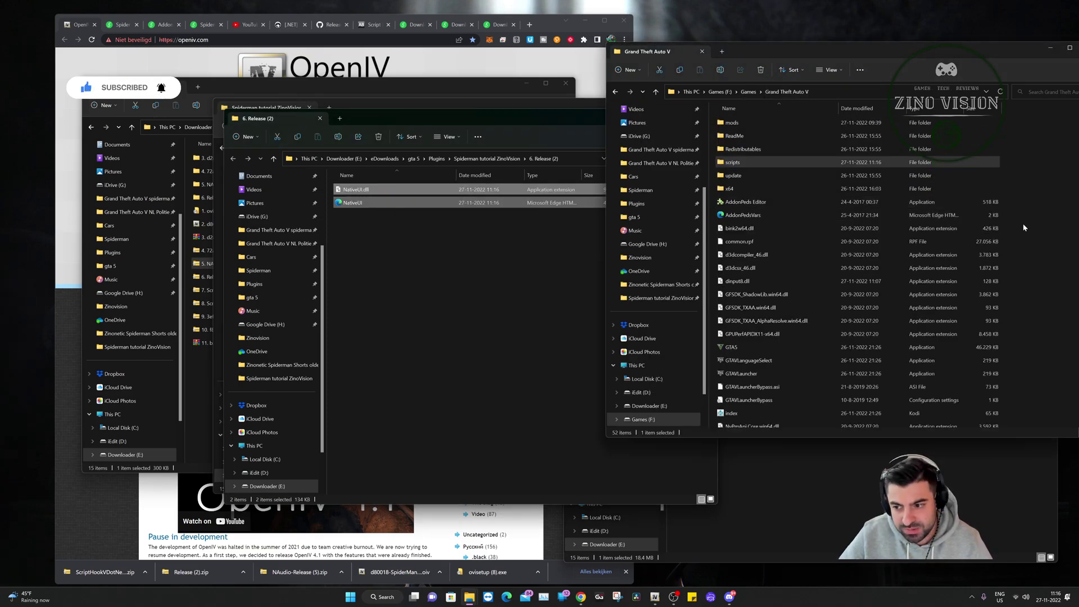
- Extract the 7. ScriptHookVDotNet (5) archive and copy its four ScriptHookVDotNet files, without LICENSE and README, into the main Grand Theft Auto V folder
{"action": "left_click", "coordinate": [437, 159]}
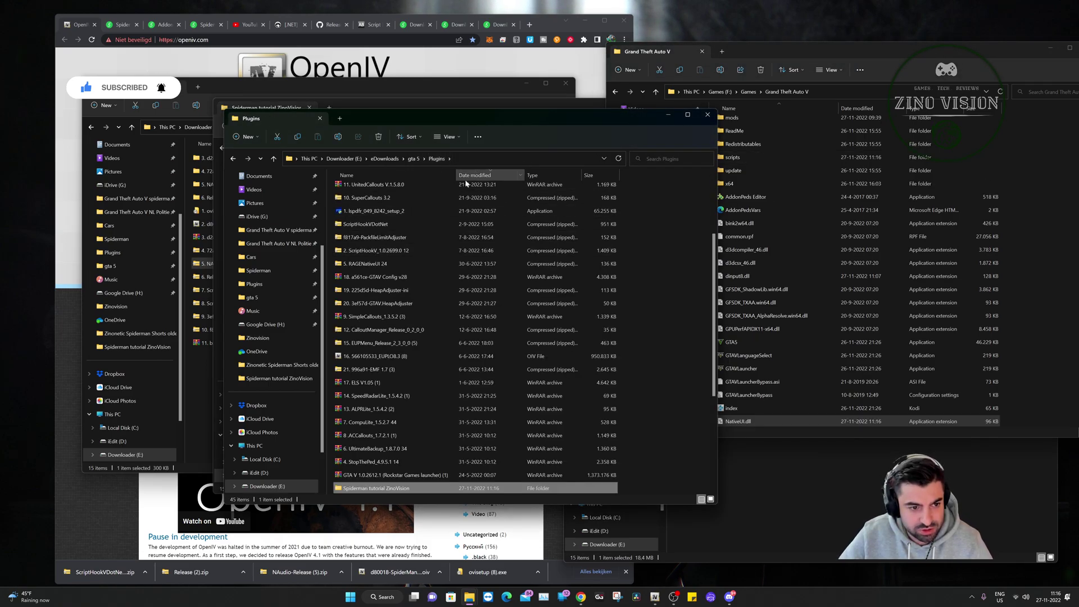
{"action": "double_click", "coordinate": [405, 488]}
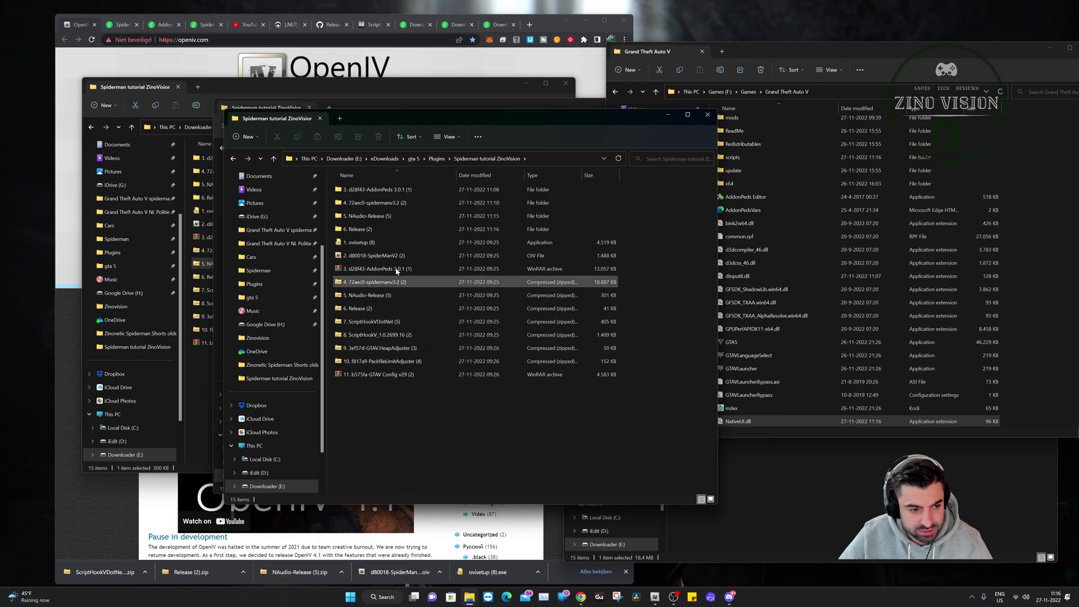
{"action": "left_click", "coordinate": [367, 322]}
{"action": "right_click", "coordinate": [369, 322]}
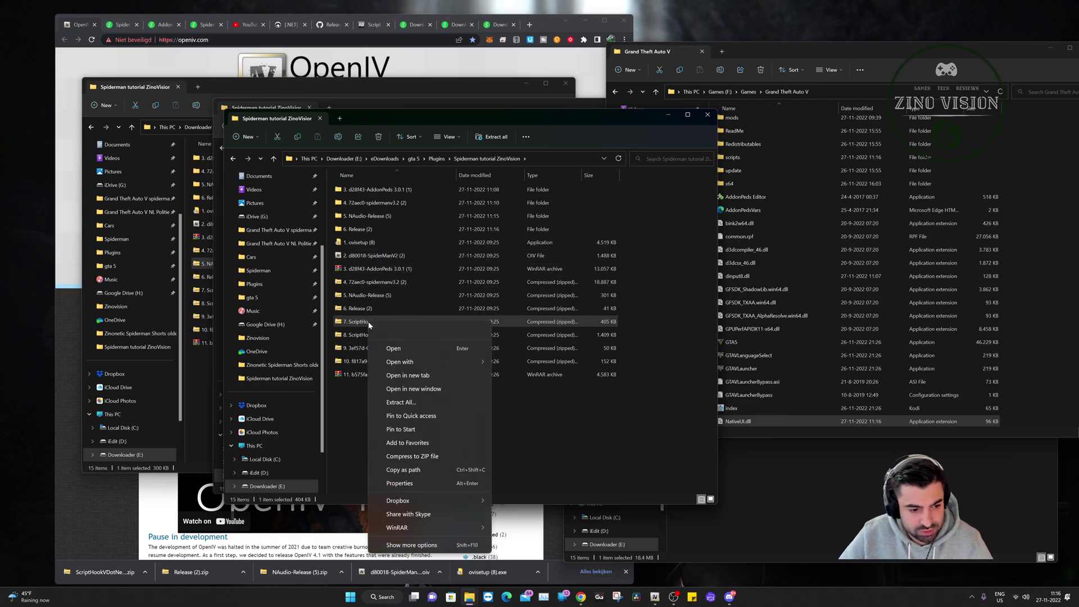
{"action": "left_click", "coordinate": [424, 407]}
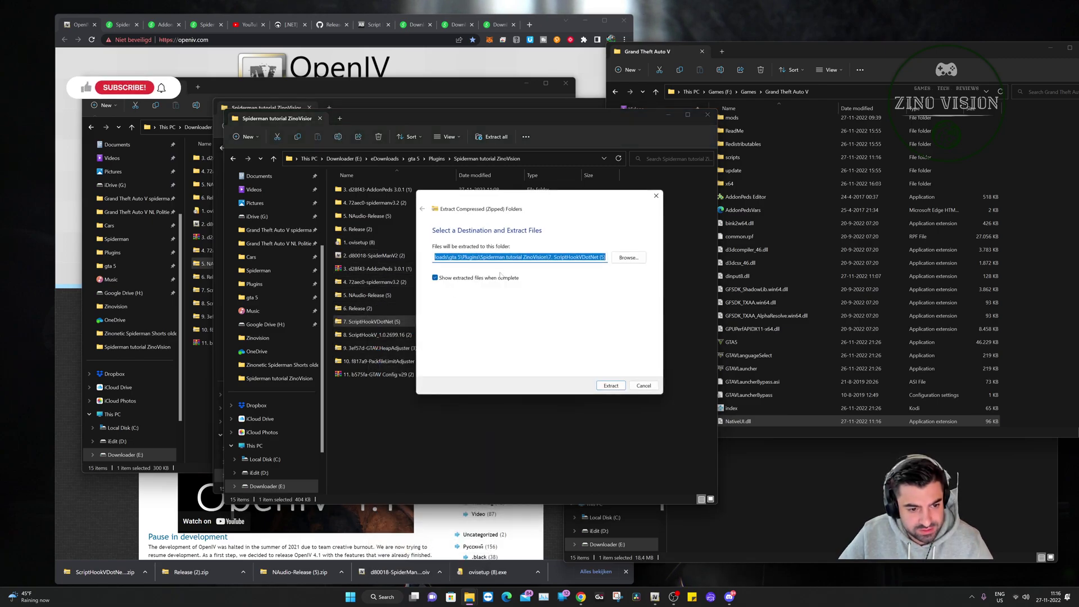
{"action": "left_click", "coordinate": [610, 386]}
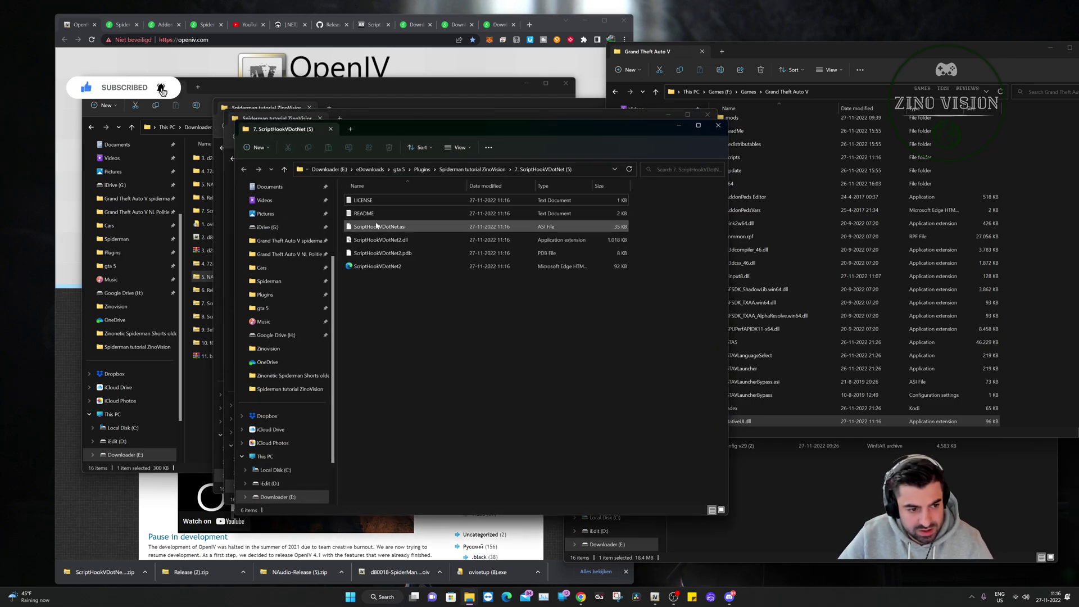
{"action": "left_click_drag", "start_coordinate": [414, 301], "coordinate": [1021, 274]}
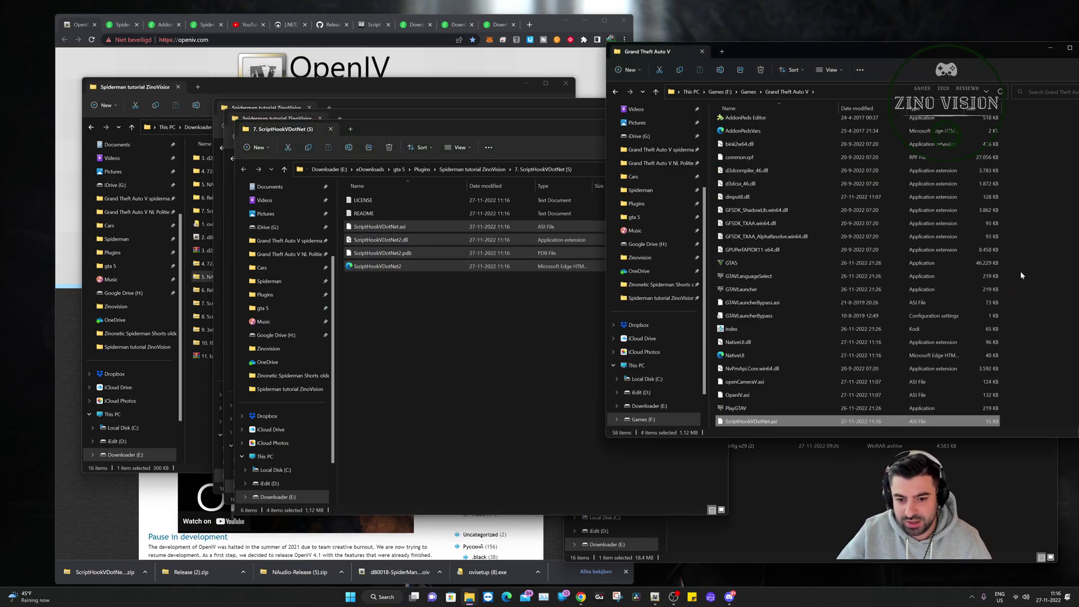
{"action": "left_click", "coordinate": [513, 303]}
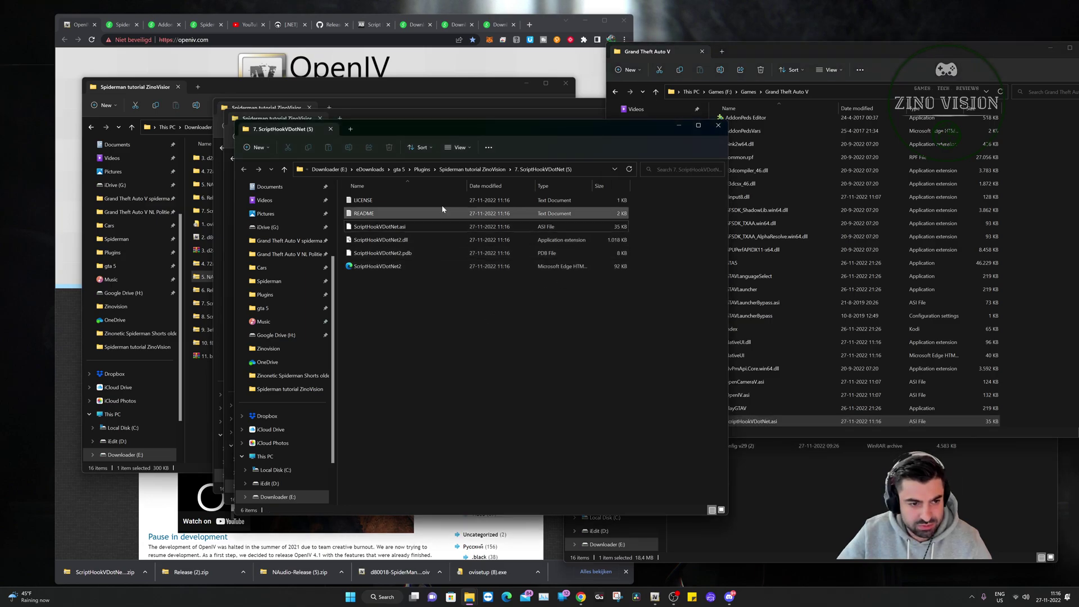
- Extract the 8. ScriptHookV_1.0.2699.16 (2) archive in the Spiderman tutorial folder
{"action": "left_click", "coordinate": [469, 173]}
{"action": "left_click", "coordinate": [385, 358]}
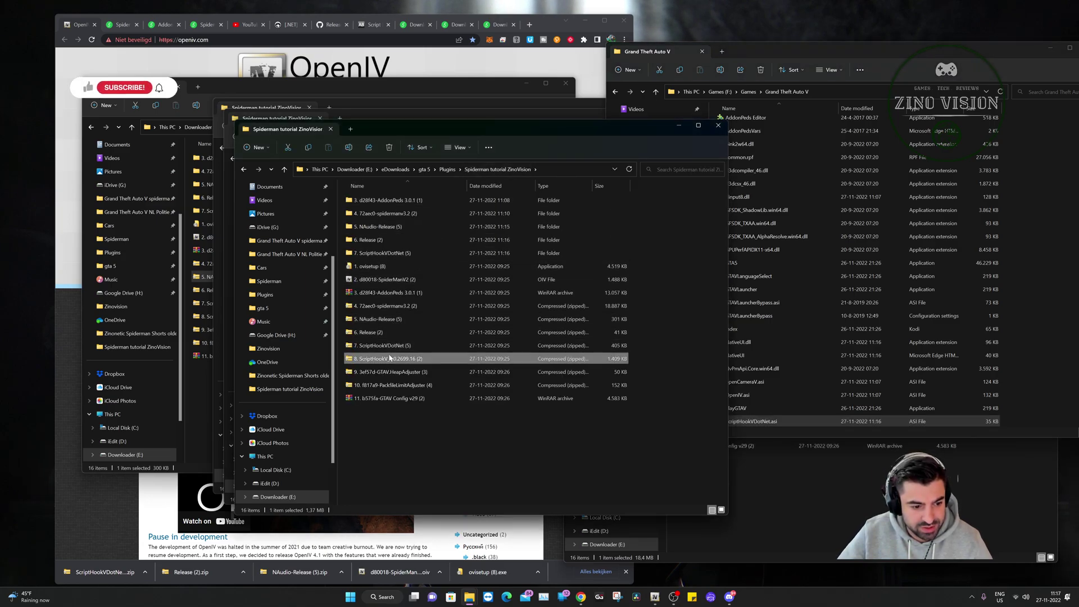
{"action": "right_click", "coordinate": [385, 358]}
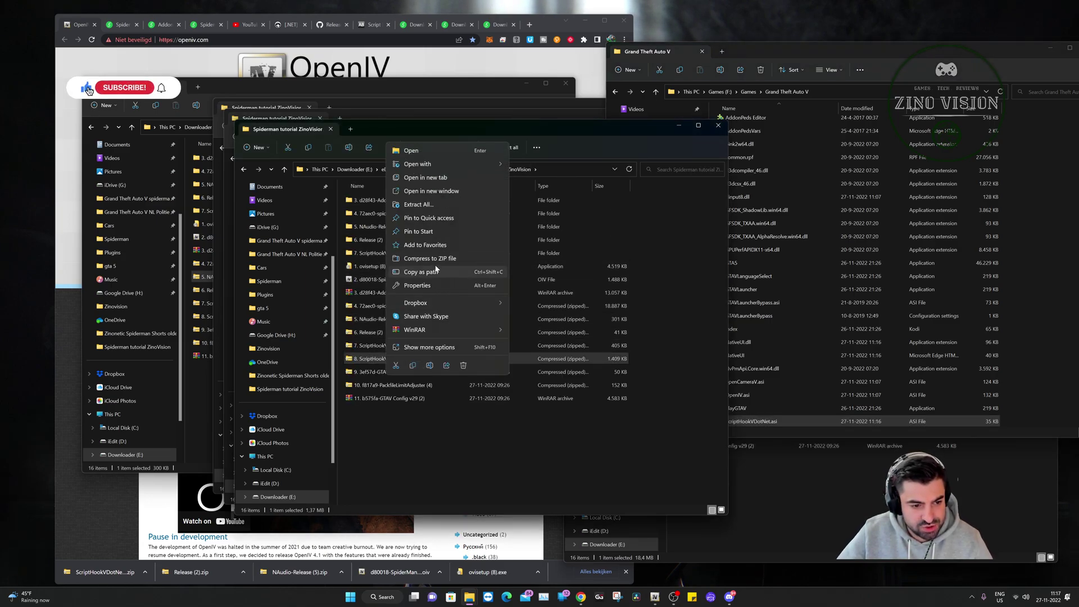
{"action": "left_click", "coordinate": [422, 204]}
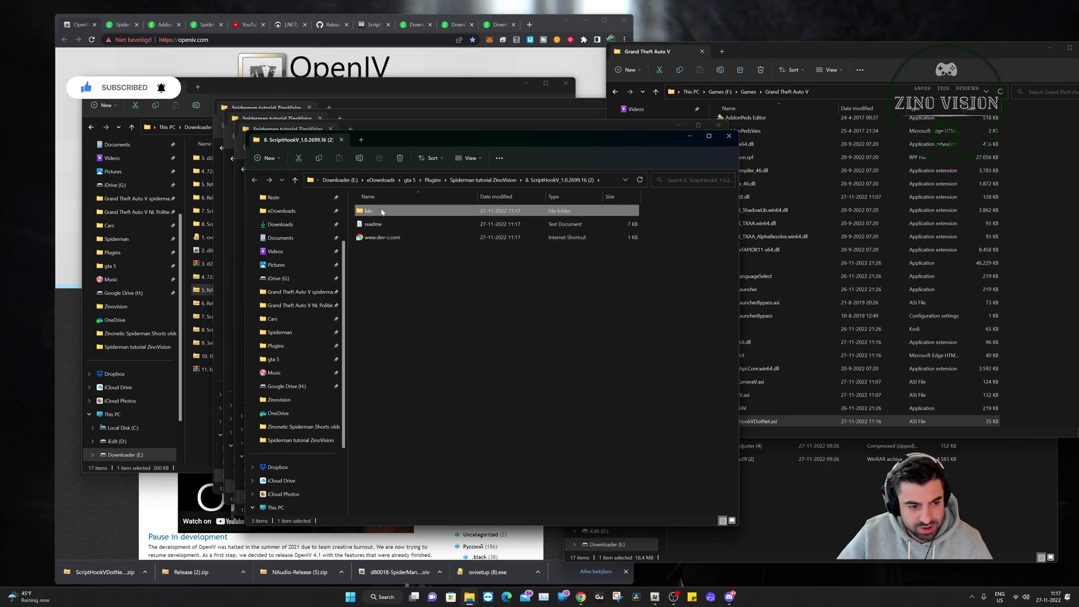
- Copy dinput8.dll and ScriptHookV.dll from the extracted bin folder into the main Grand Theft Auto V folder, replacing the existing file and leaving out NativeTrainer.asi
{"action": "double_click", "coordinate": [382, 212]}
{"action": "left_click_drag", "start_coordinate": [435, 276], "coordinate": [391, 212]}
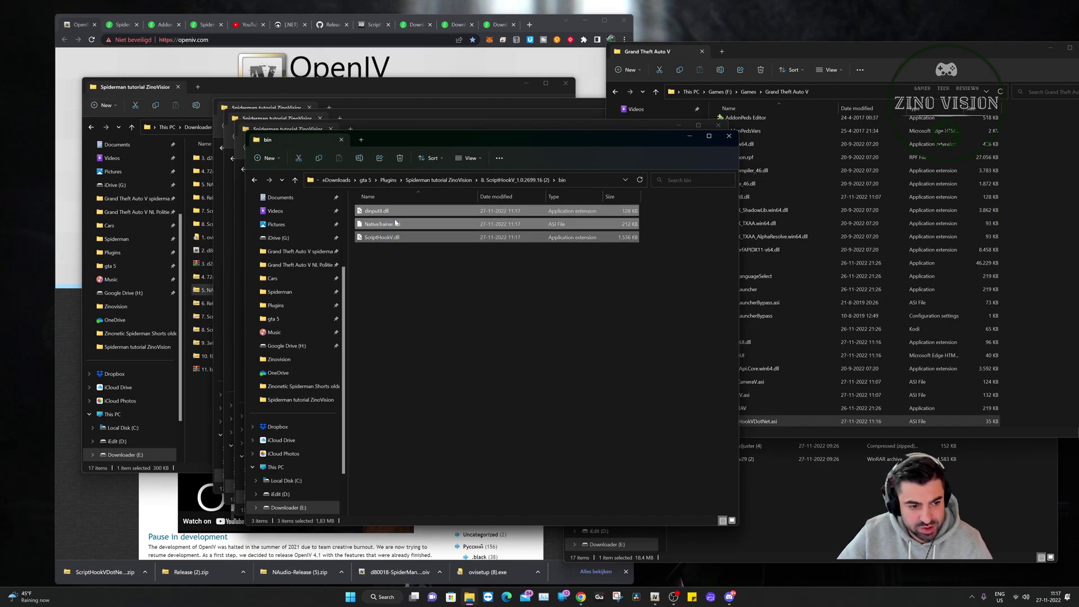
{"action": "left_click", "coordinate": [393, 225], "text": "ctrl"}
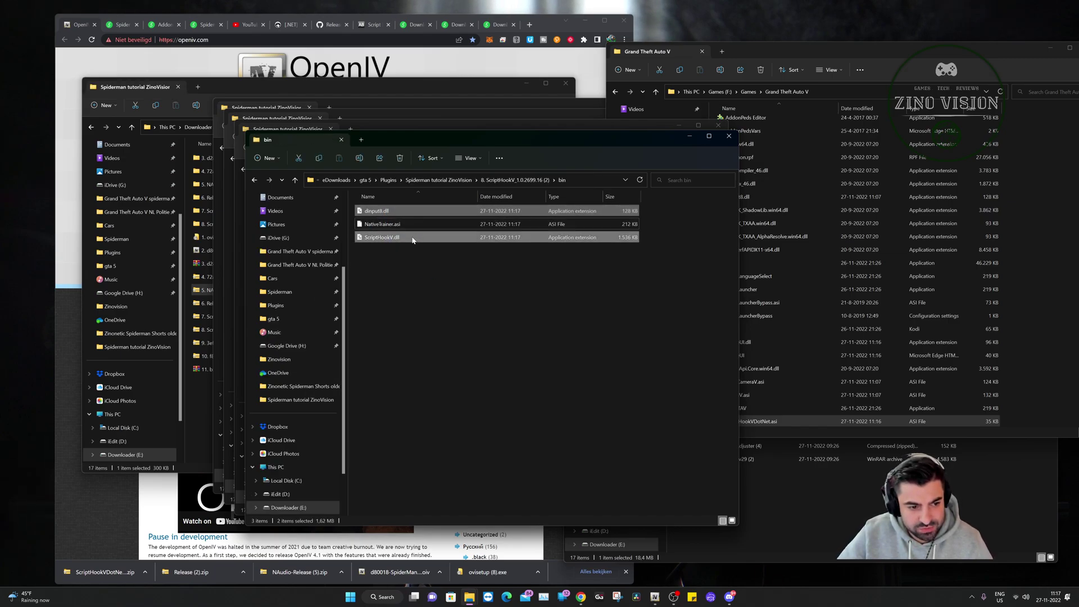
{"action": "left_click_drag", "start_coordinate": [434, 211], "coordinate": [1018, 258]}
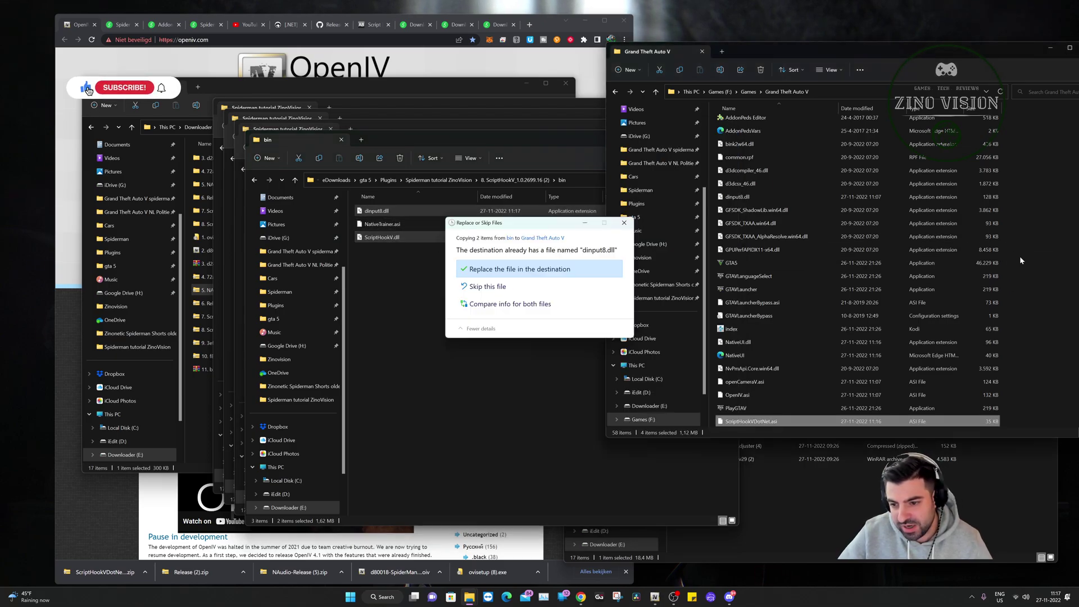
{"action": "left_click", "coordinate": [520, 265]}
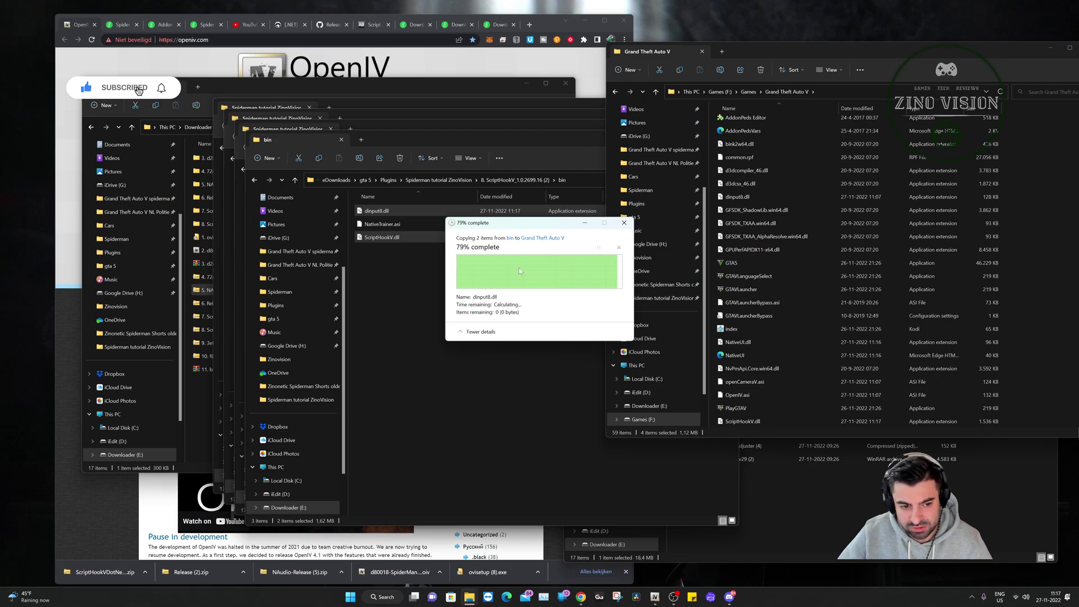
{"action": "left_click", "coordinate": [416, 290]}
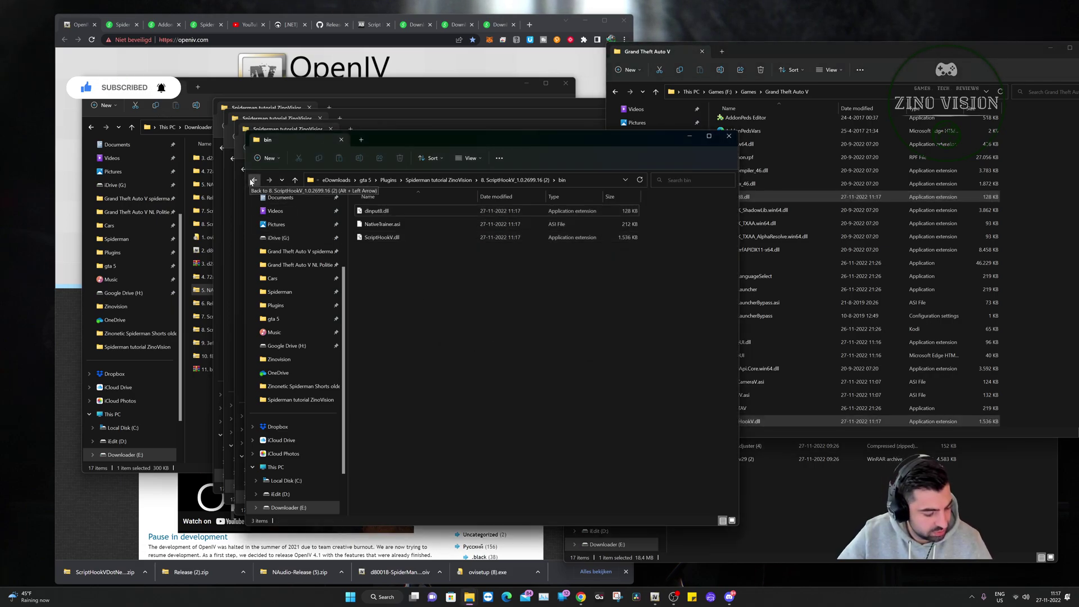
- Return to the Spiderman tutorial folder and extract the 9. 3ef57d-GTAV.HeapAdjuster (3) archive
{"action": "left_click", "coordinate": [254, 181]}
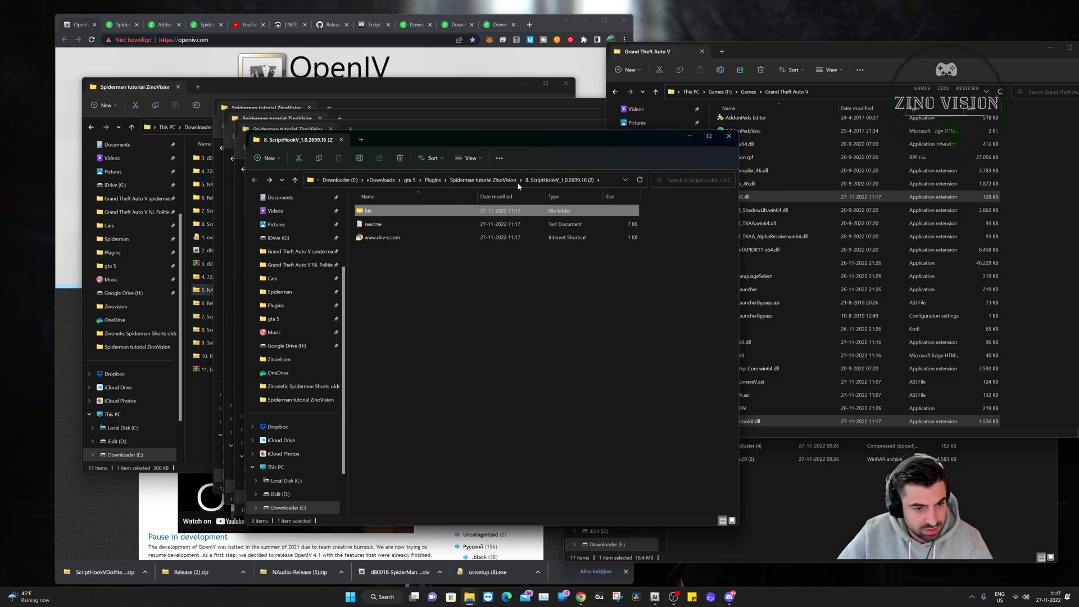
{"action": "left_click", "coordinate": [482, 180]}
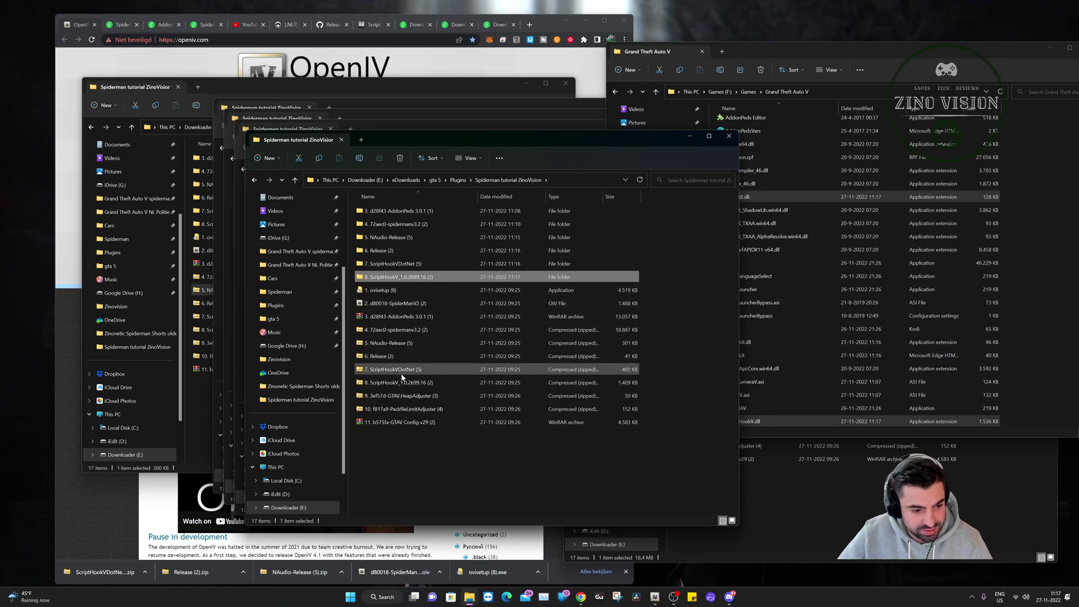
{"action": "right_click", "coordinate": [393, 397]}
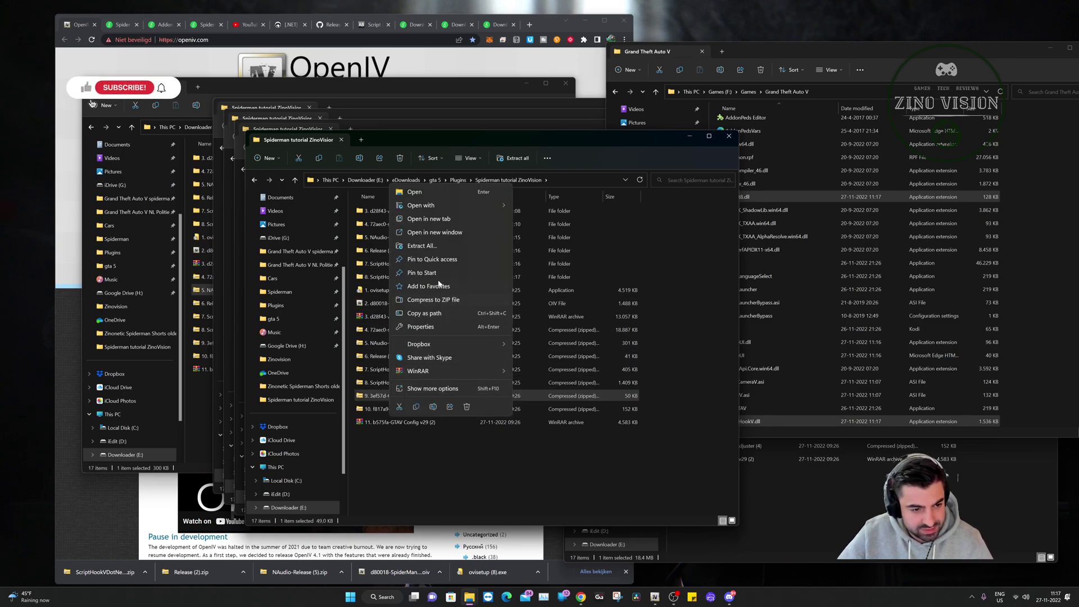
{"action": "left_click", "coordinate": [427, 246]}
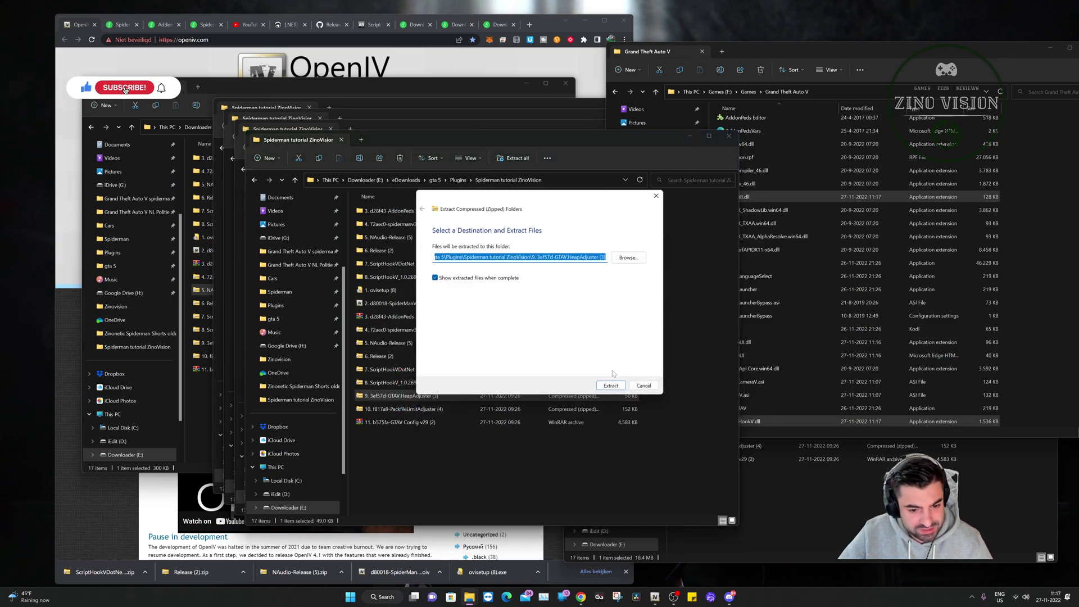
{"action": "left_click", "coordinate": [607, 387]}
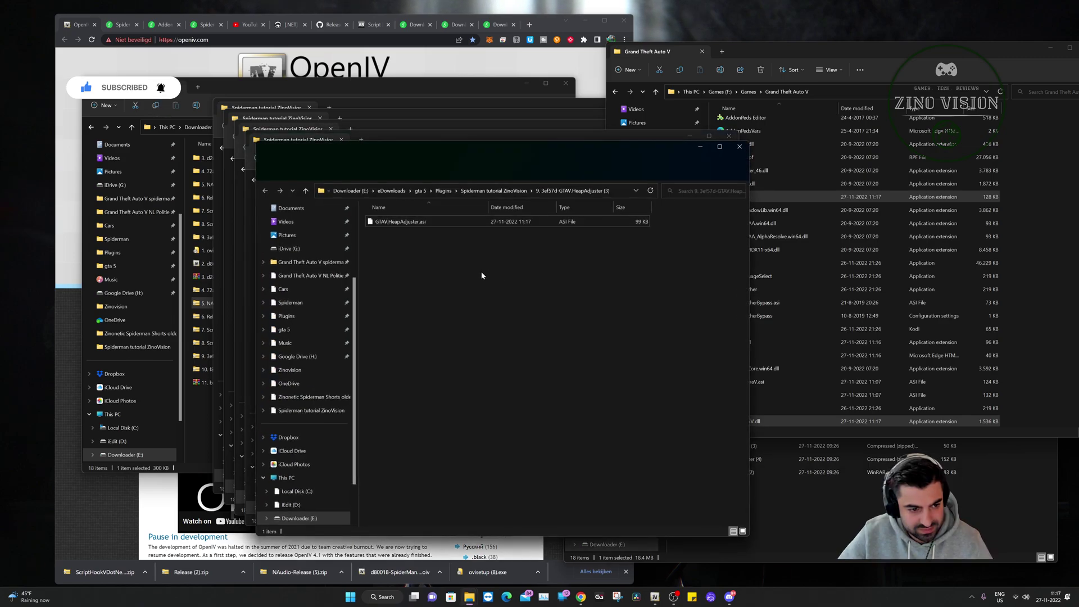
- Copy GTAV.HeapAdjuster.asi into the main Grand Theft Auto V folder and close the two frontmost source folder windows
{"action": "left_click", "coordinate": [422, 223]}
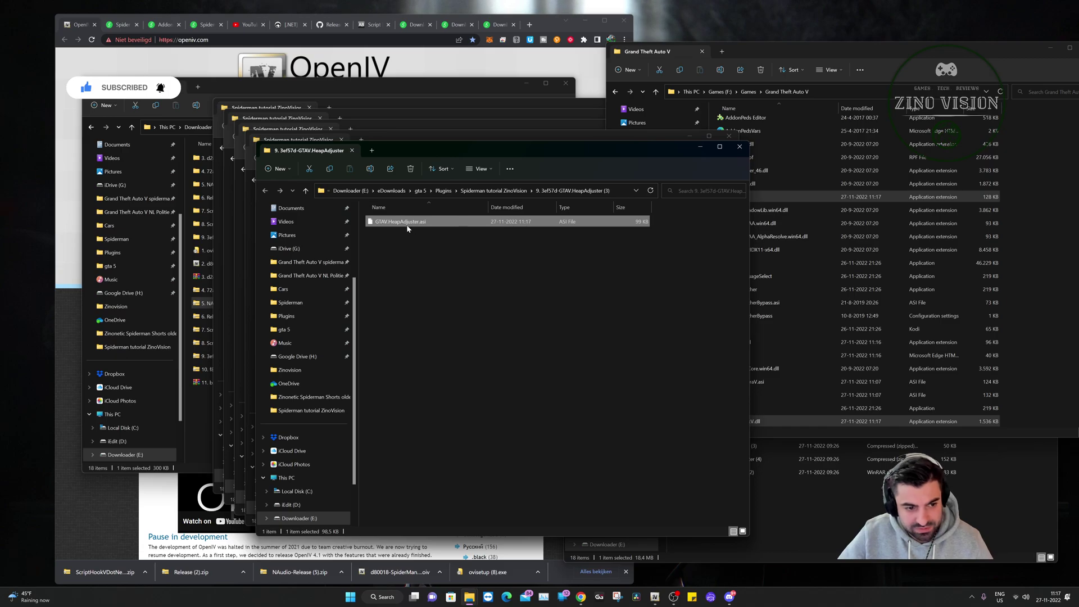
{"action": "left_click_drag", "start_coordinate": [406, 226], "coordinate": [1022, 260]}
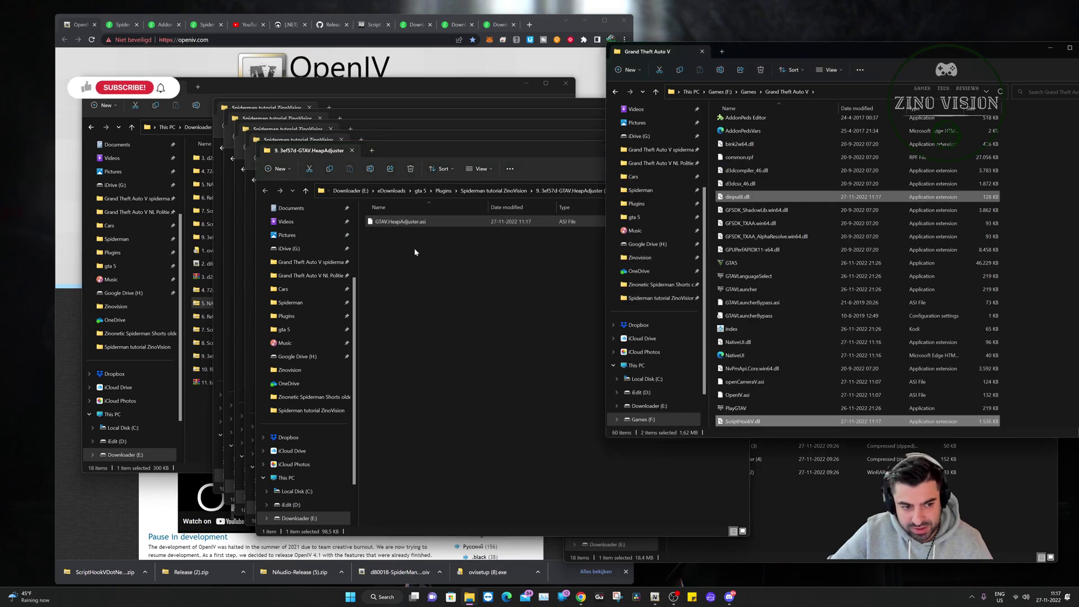
{"action": "left_click", "coordinate": [575, 150]}
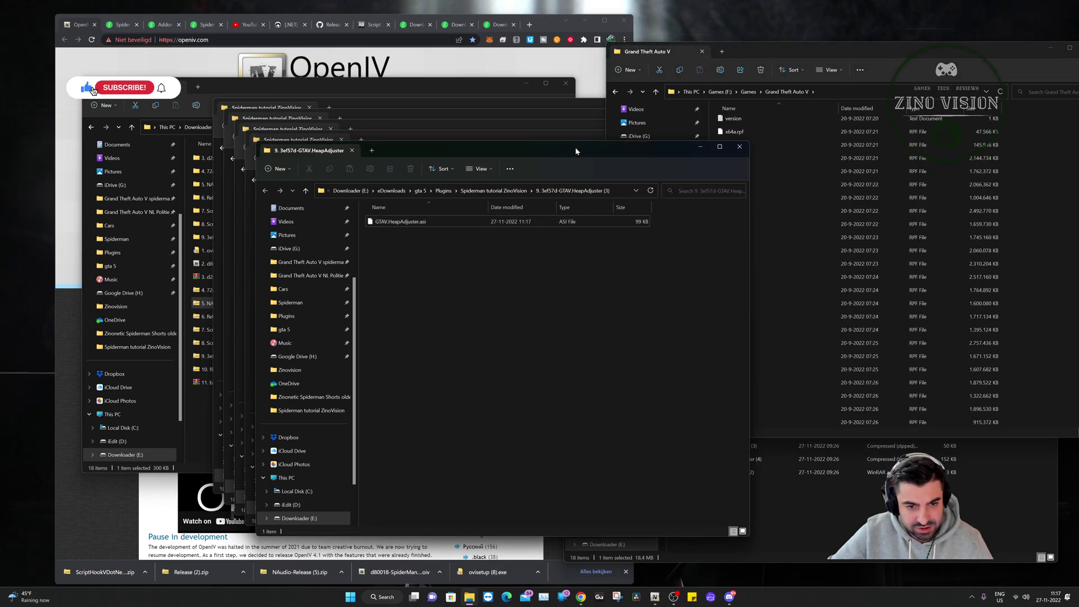
{"action": "left_click", "coordinate": [739, 147]}
{"action": "left_click", "coordinate": [430, 146]}
{"action": "left_click", "coordinate": [737, 138]}
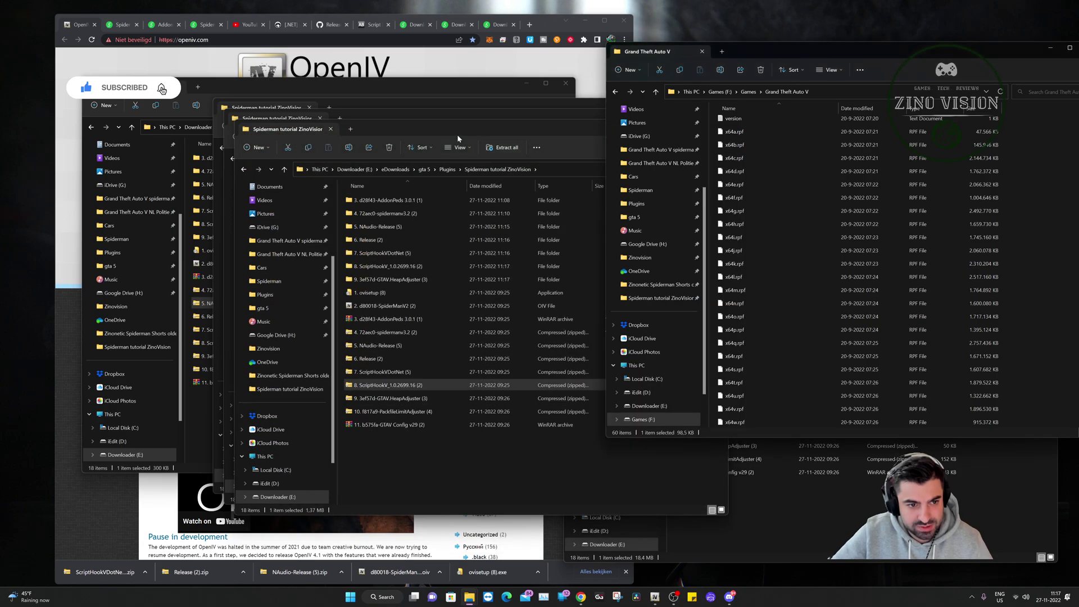
- Extract the 10. f817a9-PackfileLimitAdjuster (4) archive and copy its .asi and configuration settings files, without ReadMe, into the main Grand Theft Auto V folder
{"action": "left_click", "coordinate": [458, 134]}
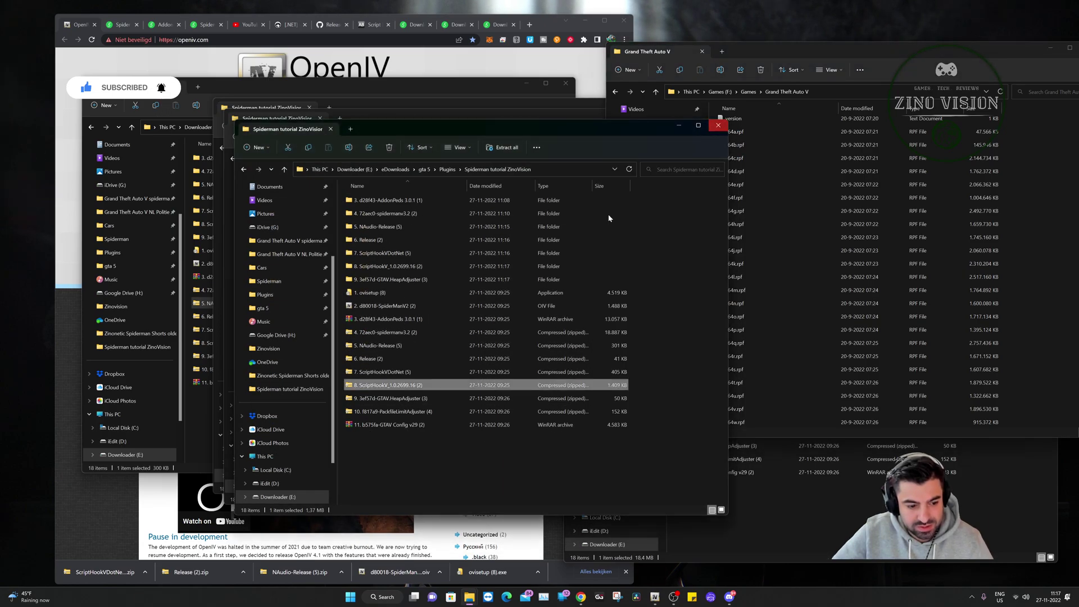
{"action": "left_click", "coordinate": [372, 412]}
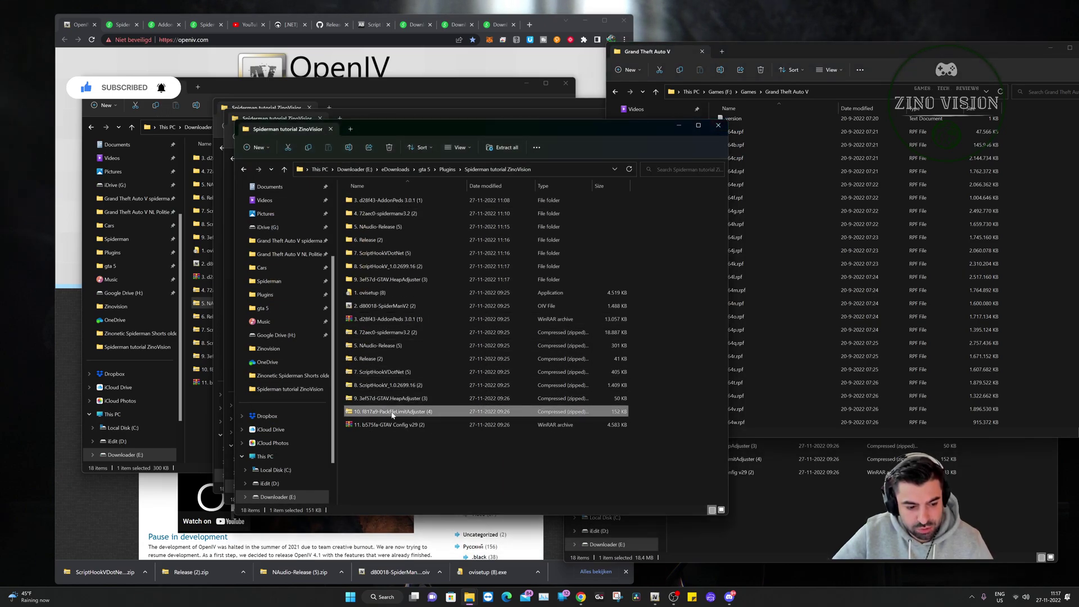
{"action": "right_click", "coordinate": [393, 415]}
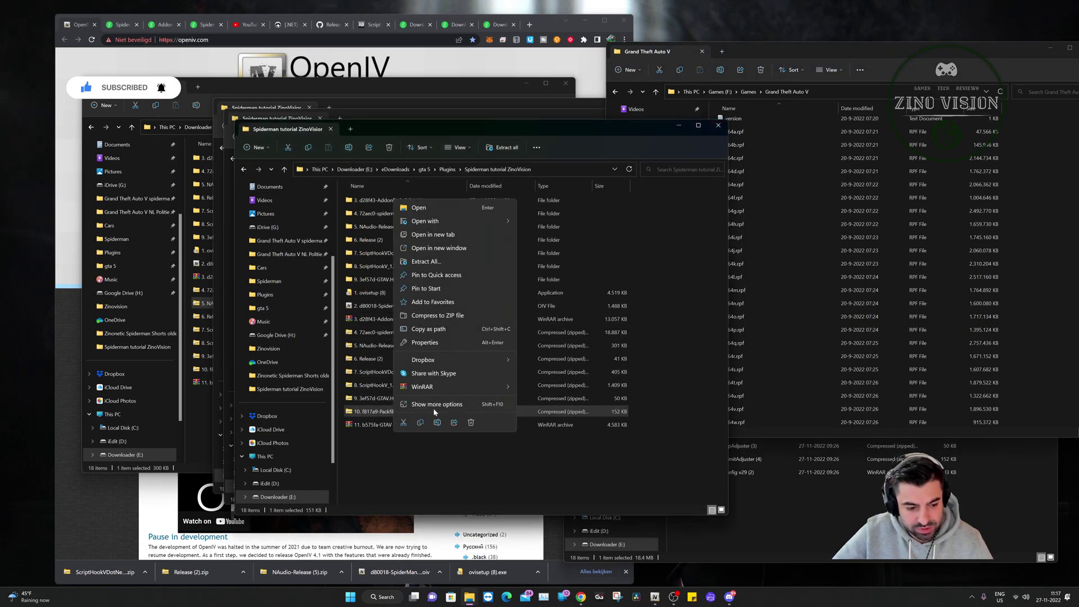
{"action": "left_click", "coordinate": [446, 262]}
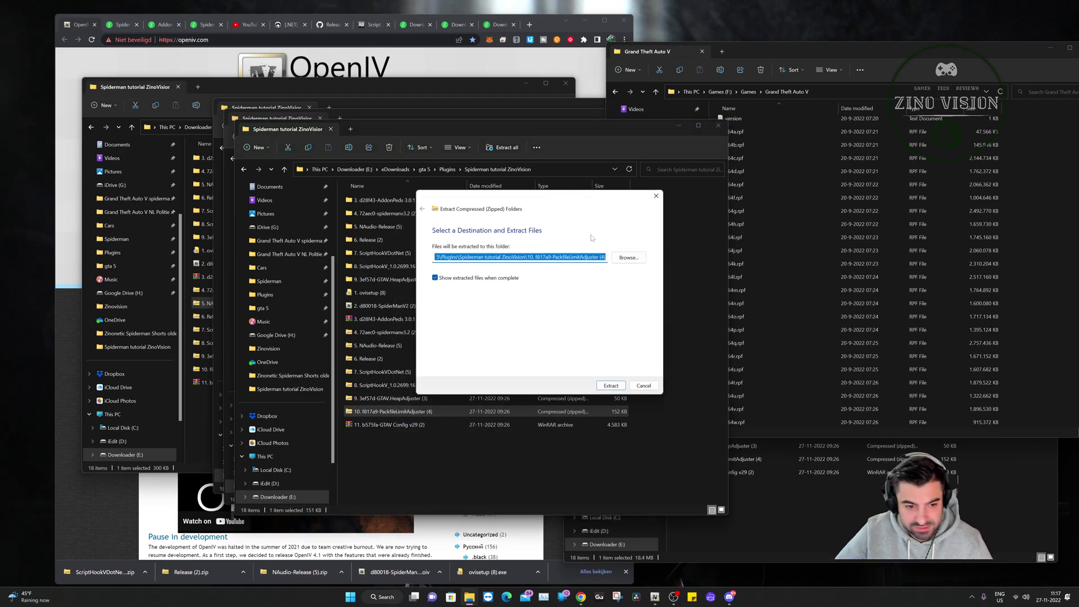
{"action": "left_click", "coordinate": [611, 386]}
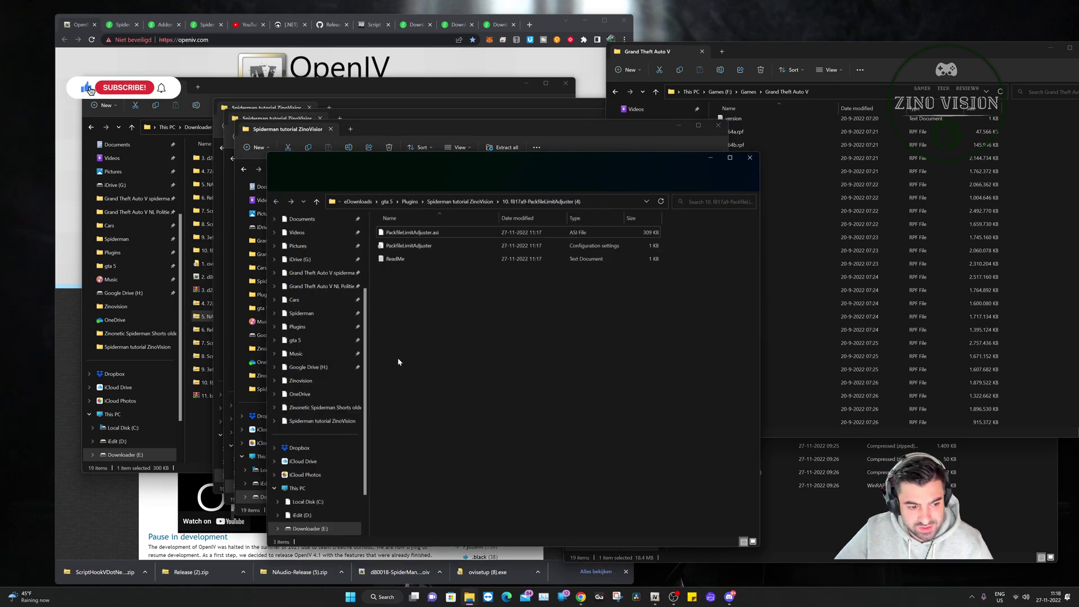
{"action": "left_click_drag", "start_coordinate": [683, 230], "coordinate": [1023, 281]}
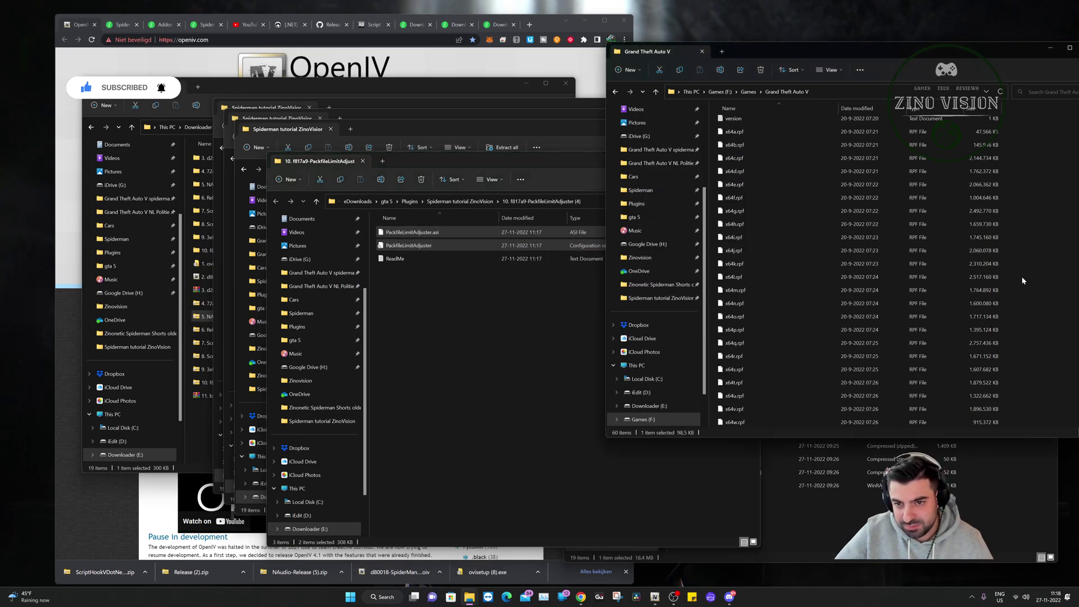
{"action": "left_click", "coordinate": [519, 316]}
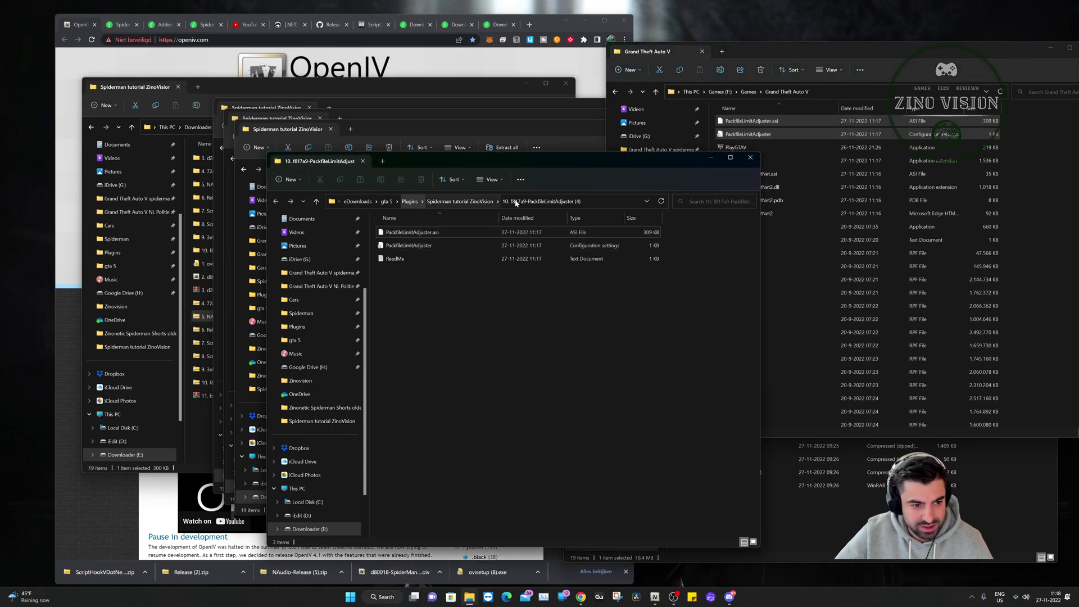
- Return to the Spiderman tutorial folder and extract the 11. b575fa-GTAV Config v29 (2) archive into its own folder
{"action": "left_click", "coordinate": [460, 201]}
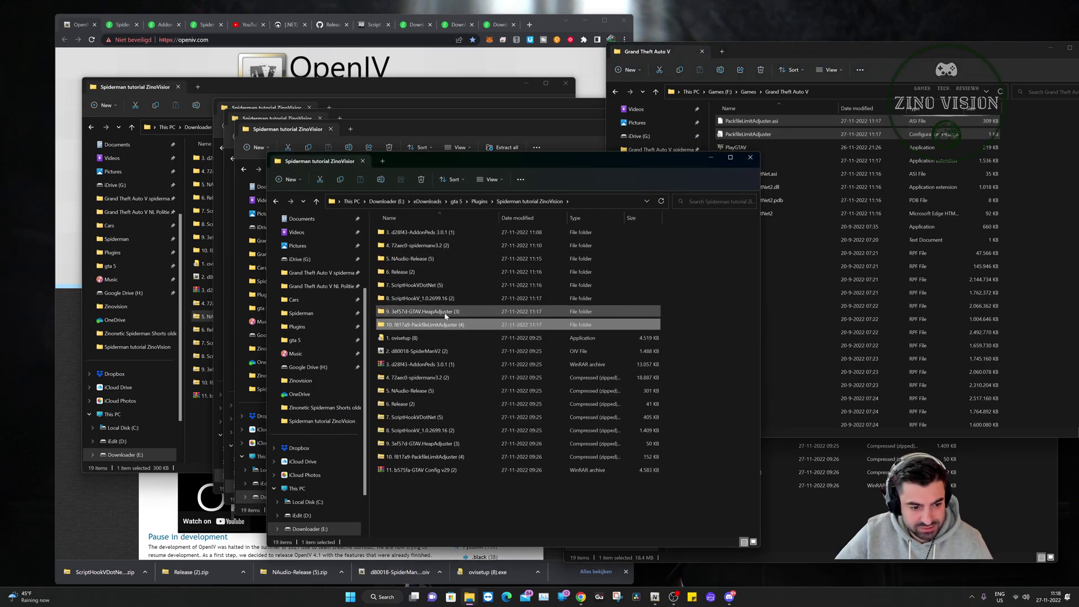
{"action": "right_click", "coordinate": [410, 471]}
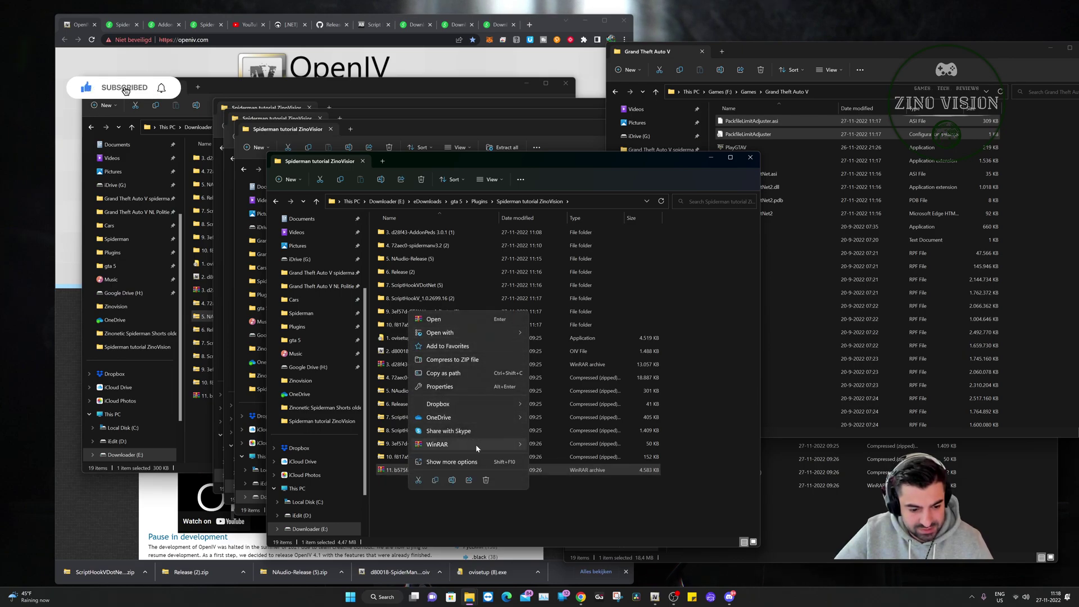
{"action": "mouse_move", "coordinate": [475, 446]}
{"action": "left_click", "coordinate": [562, 470]}
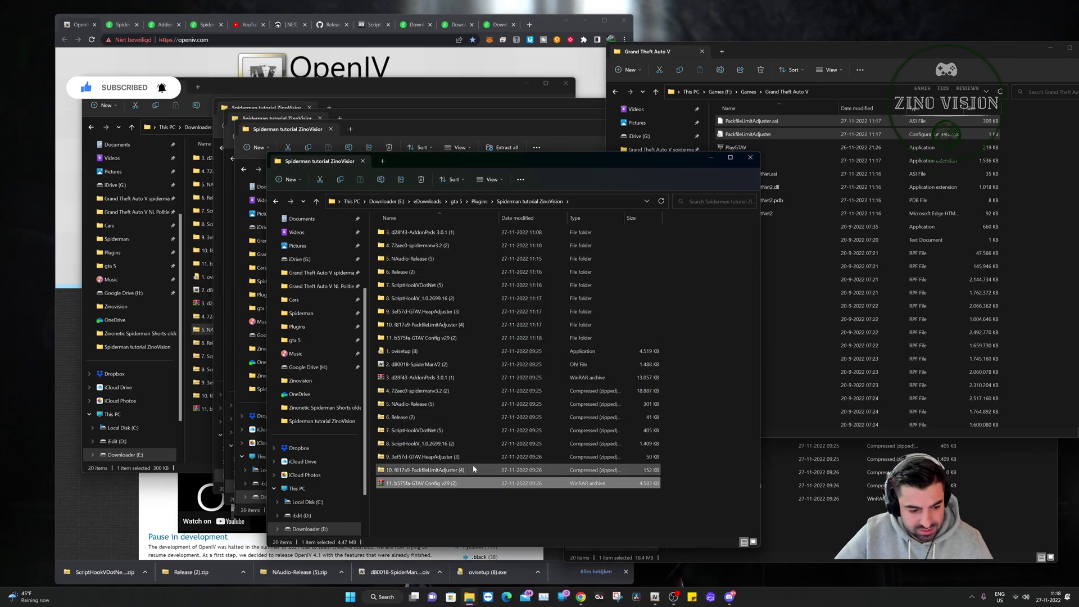
- Select the gameconfig file in the Stock Traffic (Means Gta base) folder under Gta Config v29 for v 1.0.2699, For More Mods
{"action": "double_click", "coordinate": [436, 338]}
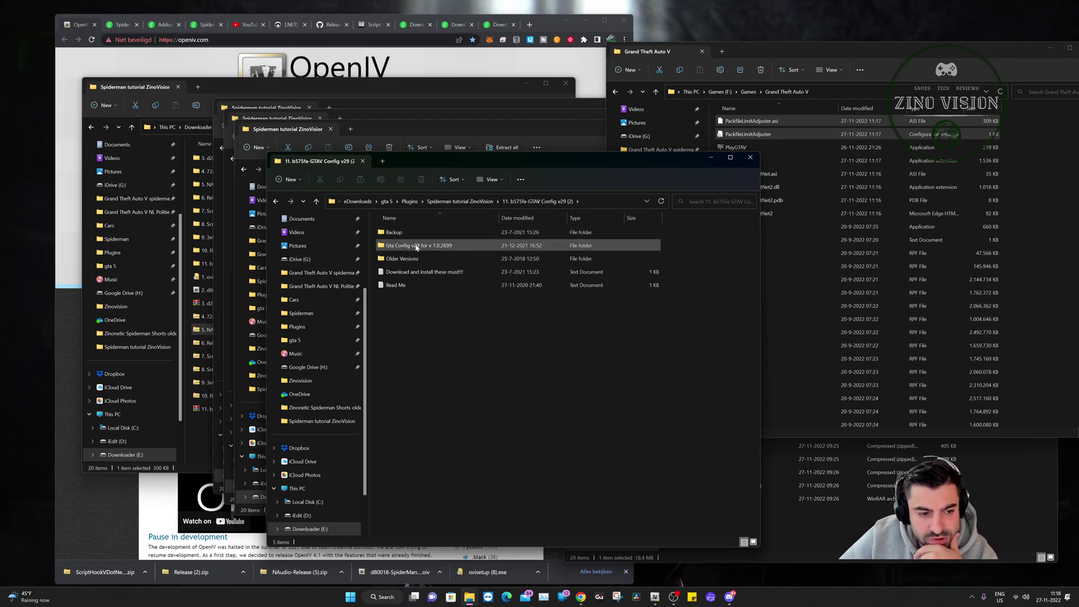
{"action": "double_click", "coordinate": [447, 249]}
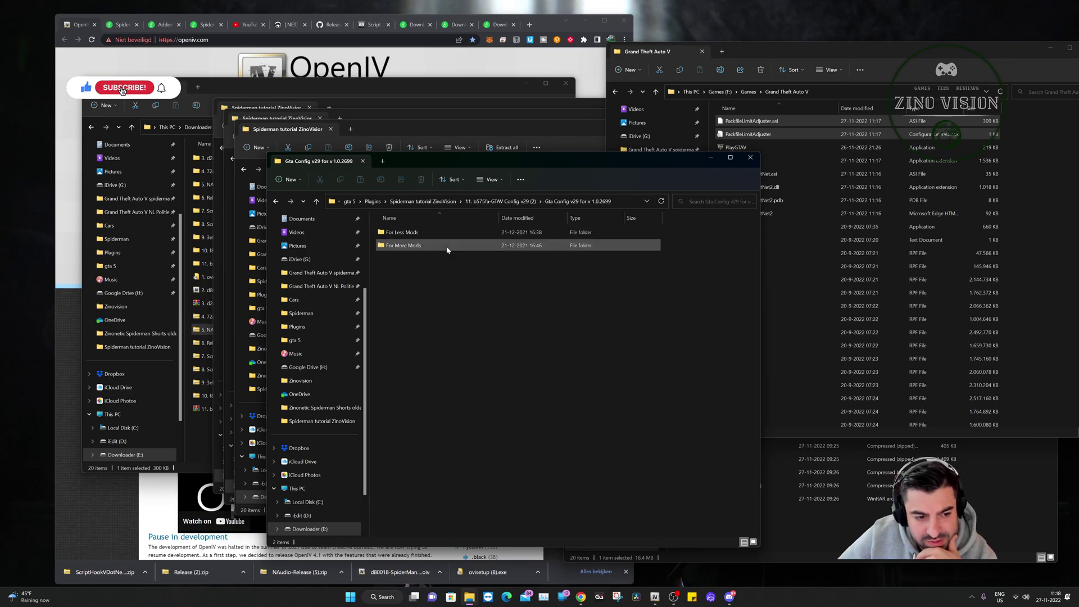
{"action": "double_click", "coordinate": [422, 246]}
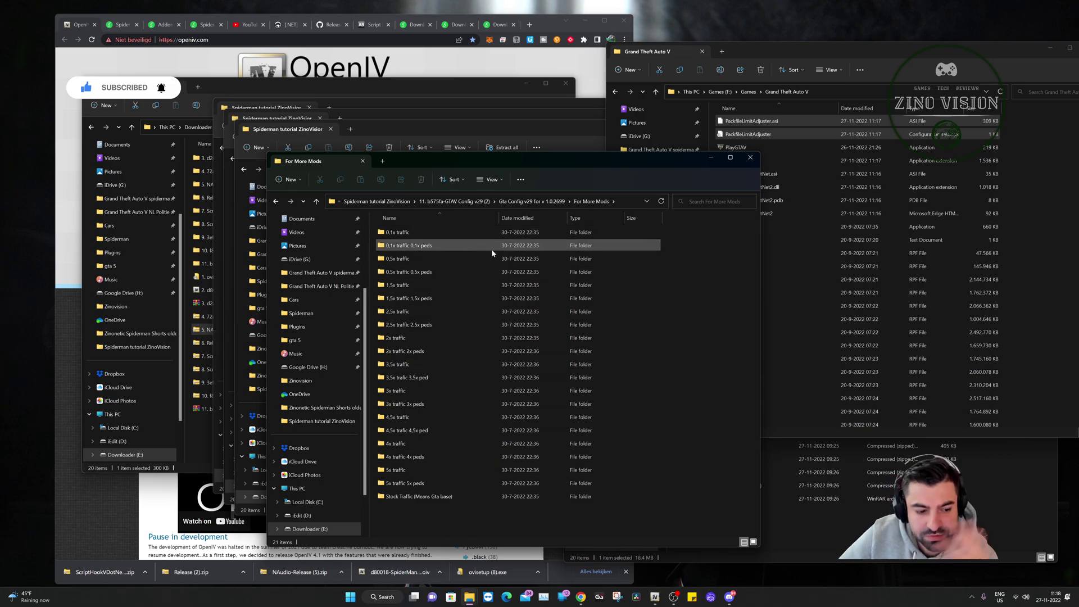
{"action": "double_click", "coordinate": [440, 498]}
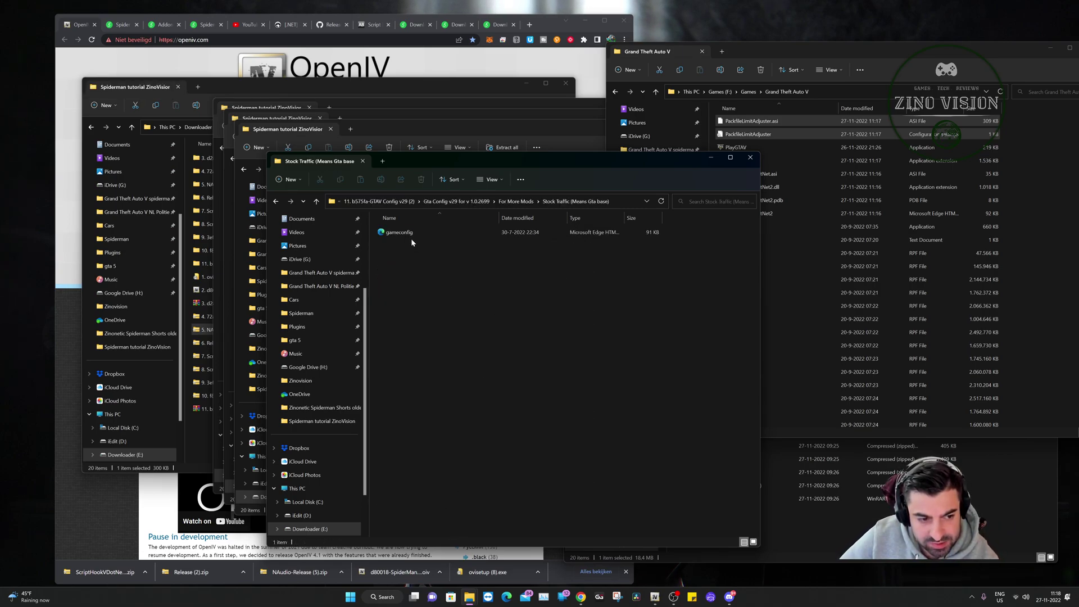
{"action": "left_click", "coordinate": [411, 235]}
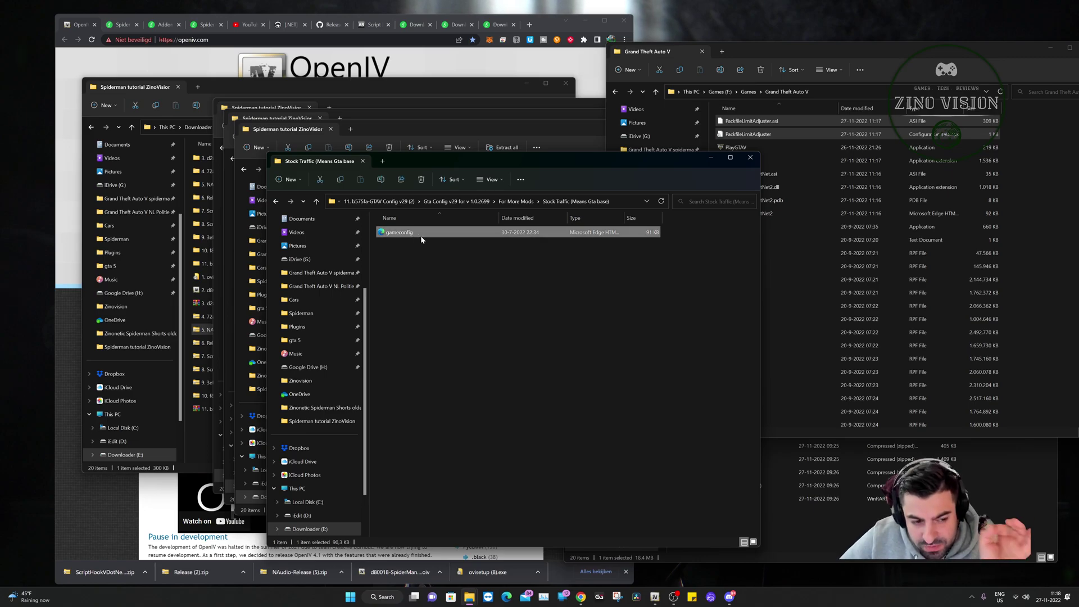
- Switch to OpenIV and open the common\data folder inside update\update.rpf of the GTA V installation
{"action": "left_click", "coordinate": [654, 597]}
{"action": "left_click_drag", "start_coordinate": [403, 122], "coordinate": [753, 127]}
{"action": "left_click", "coordinate": [596, 133]}
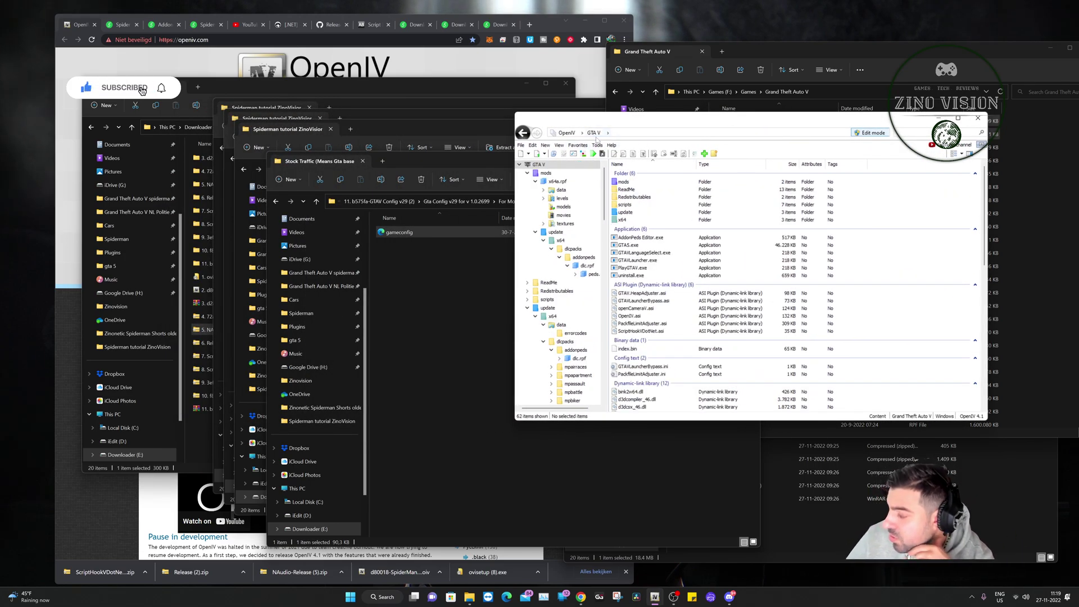
{"action": "double_click", "coordinate": [642, 214]}
{"action": "left_click", "coordinate": [625, 200]}
{"action": "double_click", "coordinate": [625, 201]}
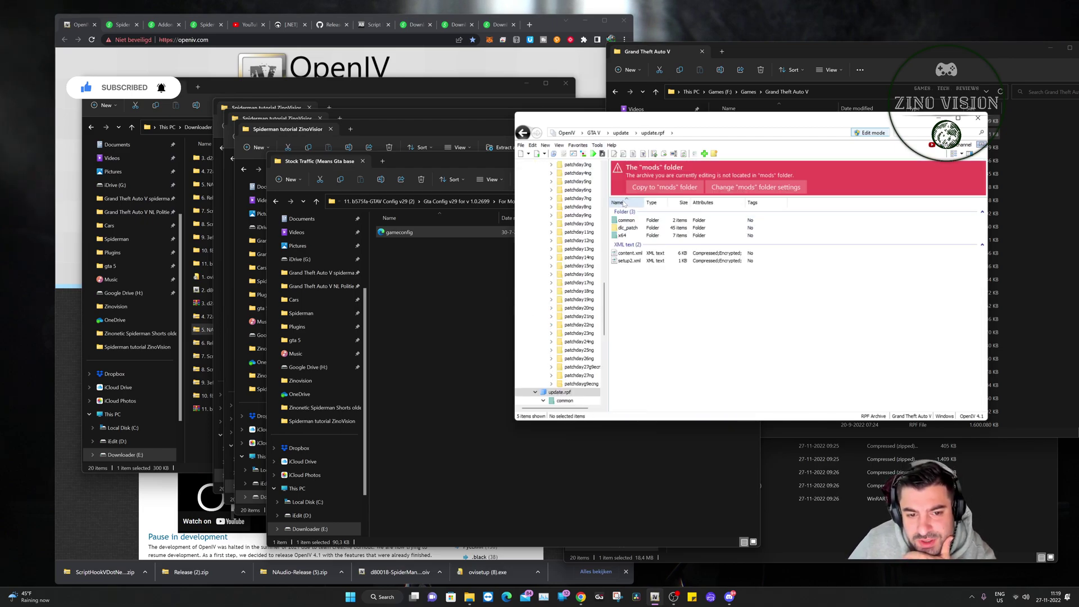
{"action": "left_click", "coordinate": [641, 221]}
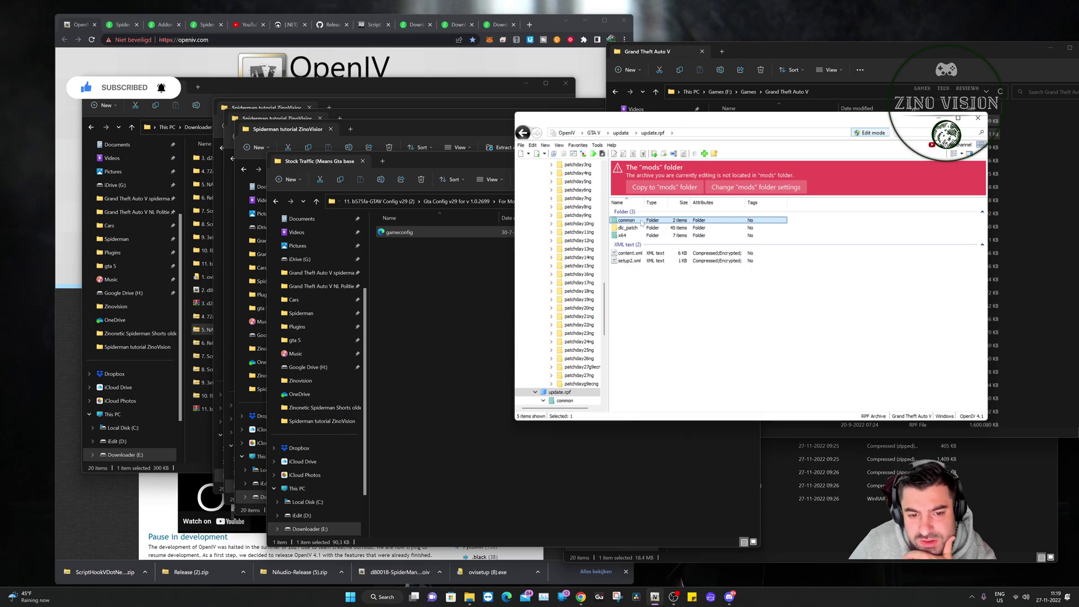
{"action": "double_click", "coordinate": [641, 221]}
{"action": "double_click", "coordinate": [640, 221]}
- Replace gameconfig.xml in the data folder of update.rpf with the gameconfig file from the Stock Traffic folder
{"action": "scroll", "coordinate": [762, 333], "scroll_direction": "down", "scroll_amount": 3}
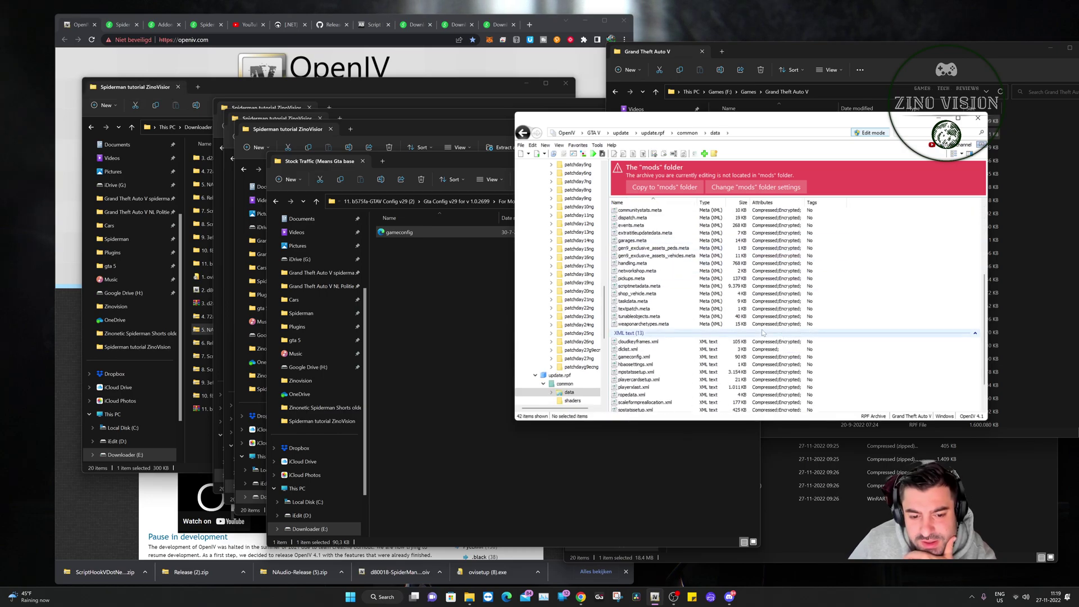
{"action": "scroll", "coordinate": [762, 332], "scroll_direction": "down", "scroll_amount": 2}
{"action": "left_click", "coordinate": [634, 320]}
{"action": "left_click_drag", "start_coordinate": [412, 240], "coordinate": [882, 311]}
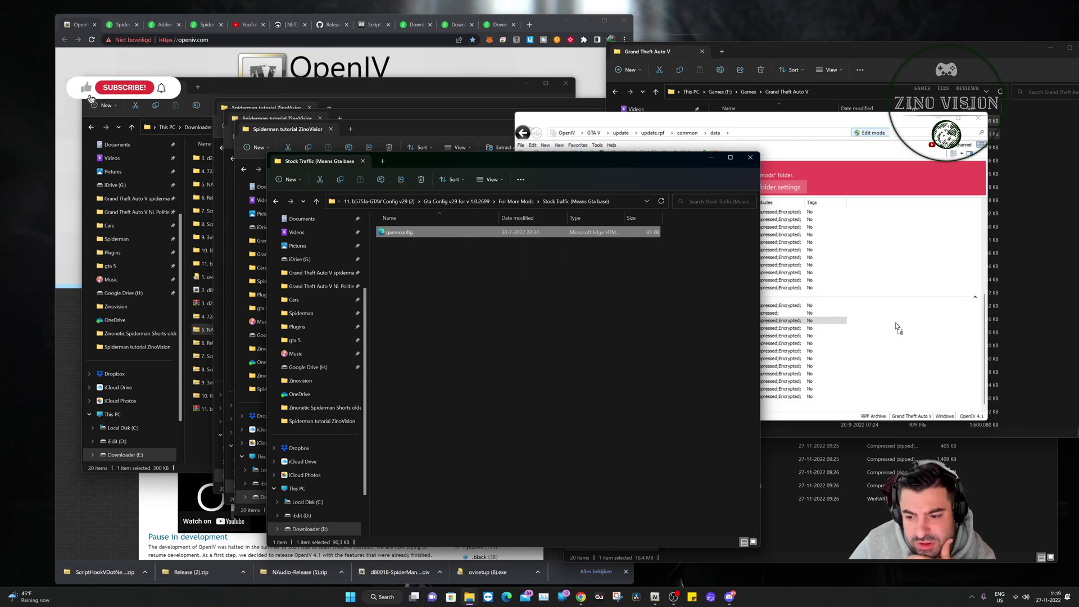
{"action": "left_click", "coordinate": [635, 325]}
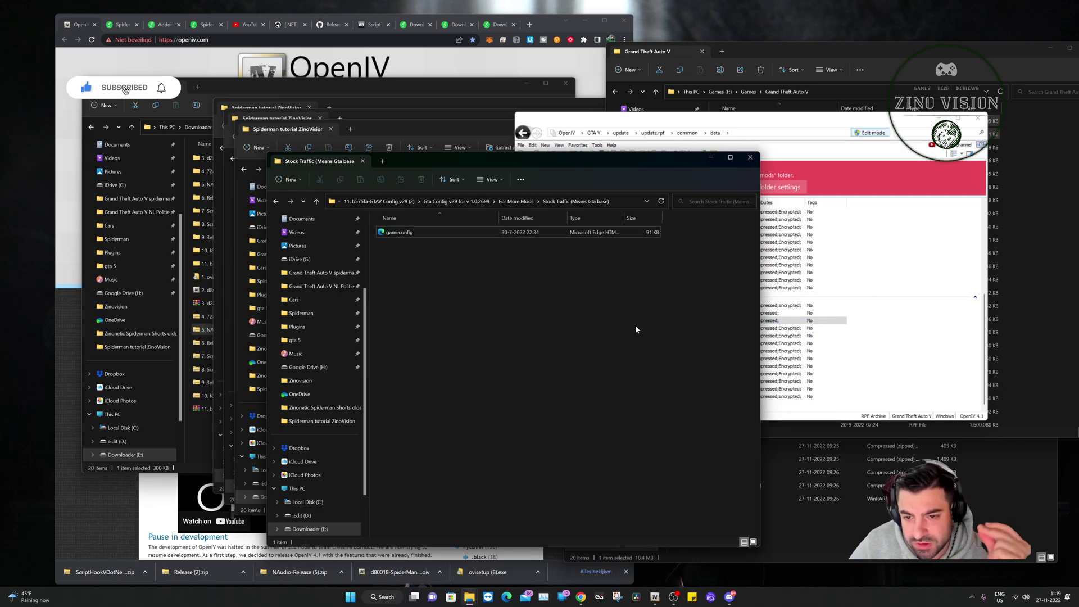
{"action": "left_click", "coordinate": [922, 270]}
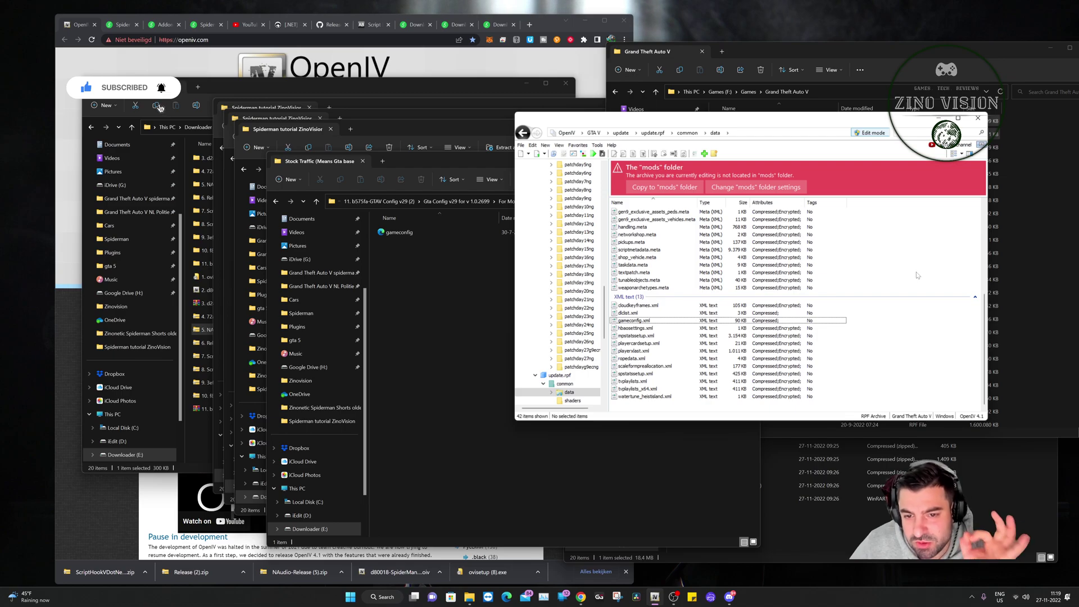
- Copy update.rpf to the mods folder and add the Stock Traffic gameconfig file to that copy's common\data folder
{"action": "left_click", "coordinate": [680, 187]}
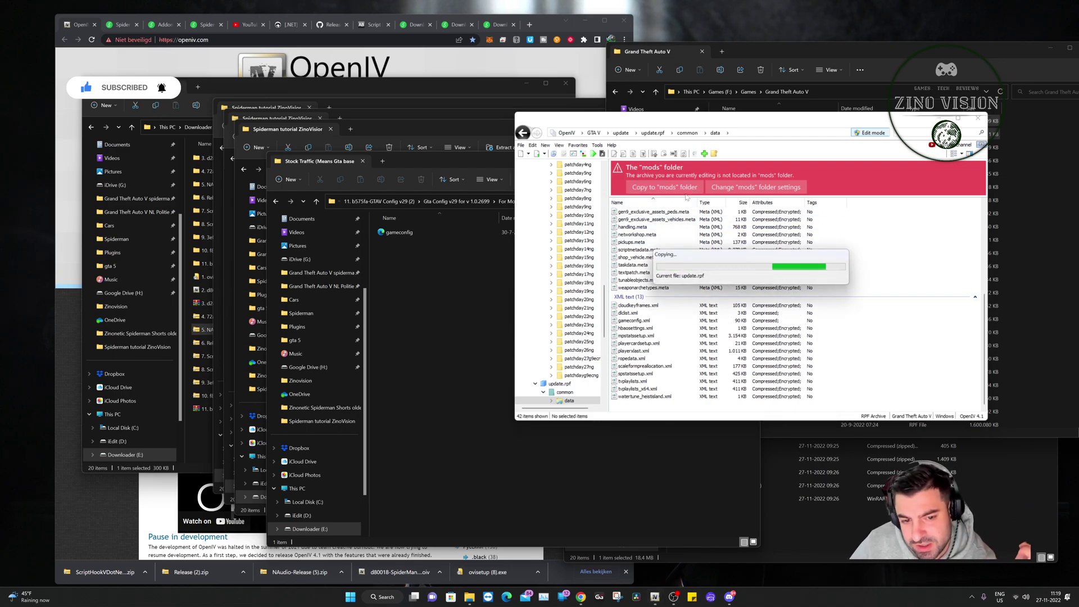
{"action": "left_click", "coordinate": [680, 189]}
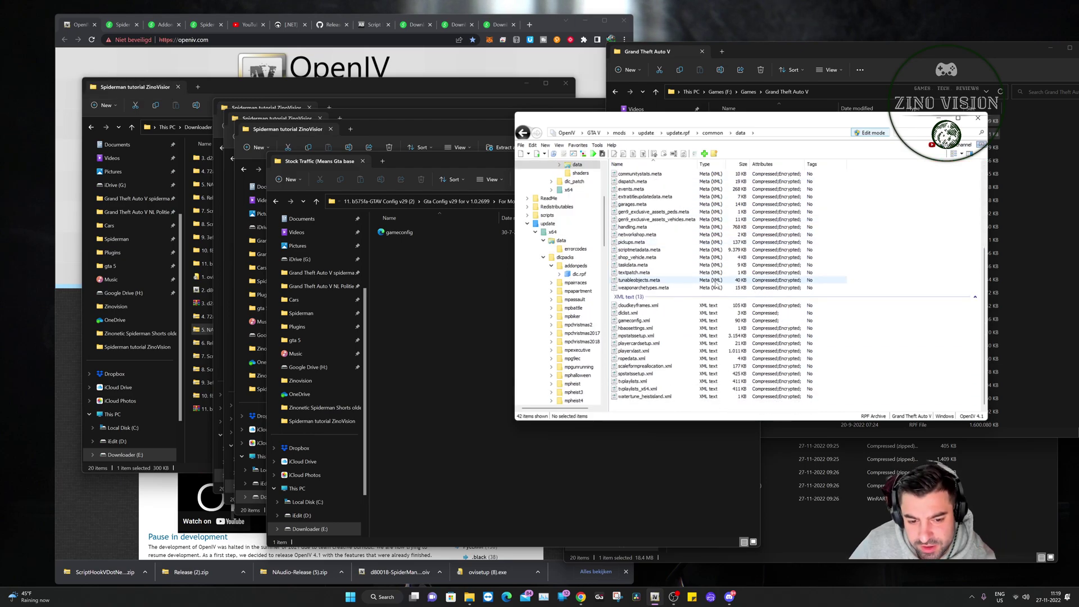
{"action": "left_click_drag", "start_coordinate": [428, 231], "coordinate": [819, 254]}
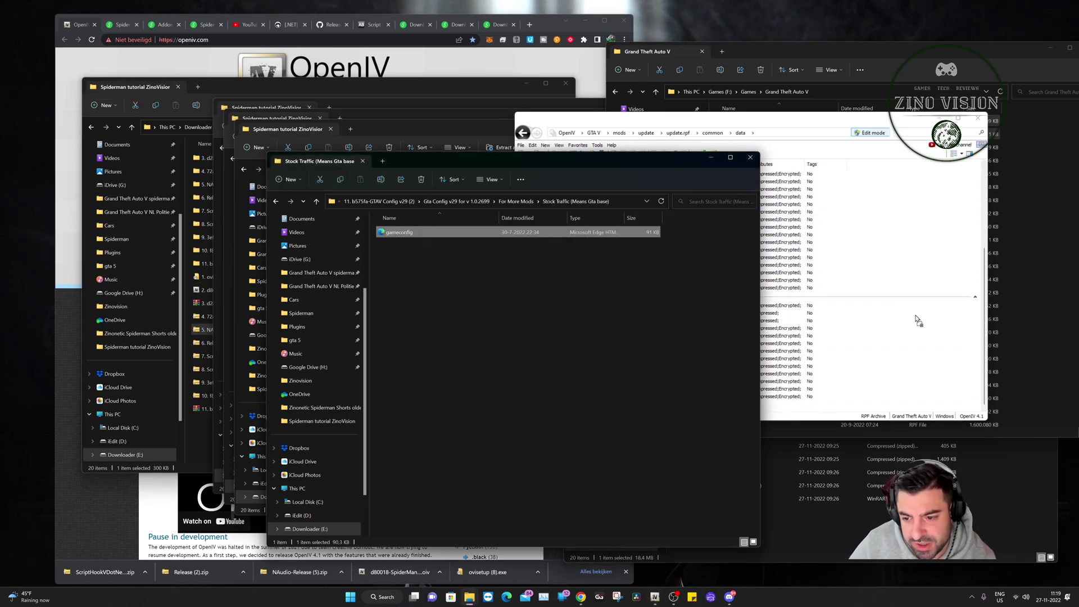
{"action": "left_click", "coordinate": [884, 330]}
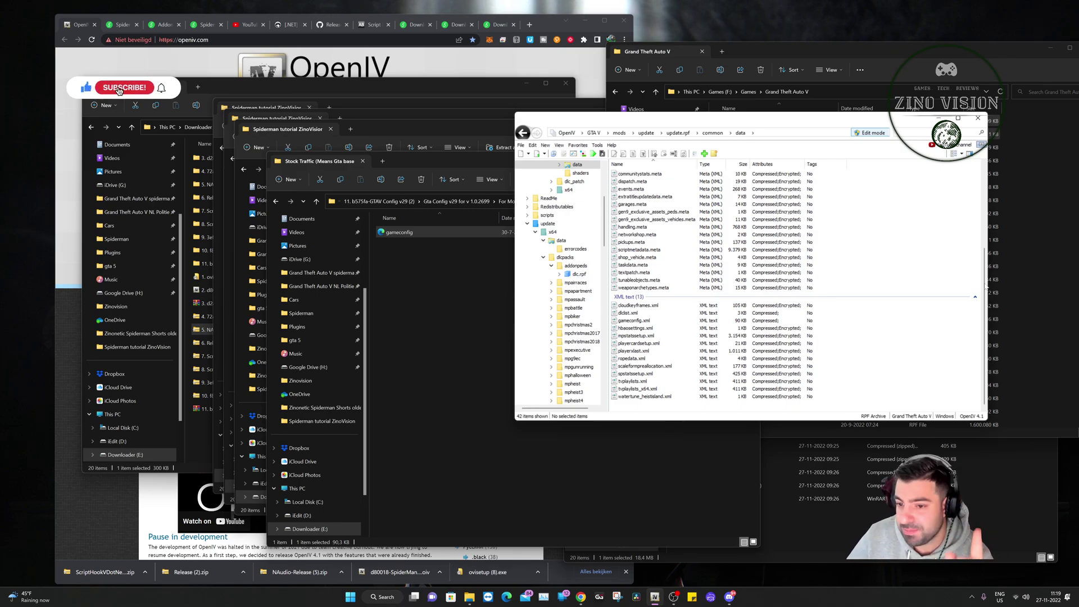
- Switch to the Grand Theft Auto V game and walk the character out of the house onto the road
{"action": "left_click", "coordinate": [1037, 255]}
{"action": "left_click", "coordinate": [729, 320]}
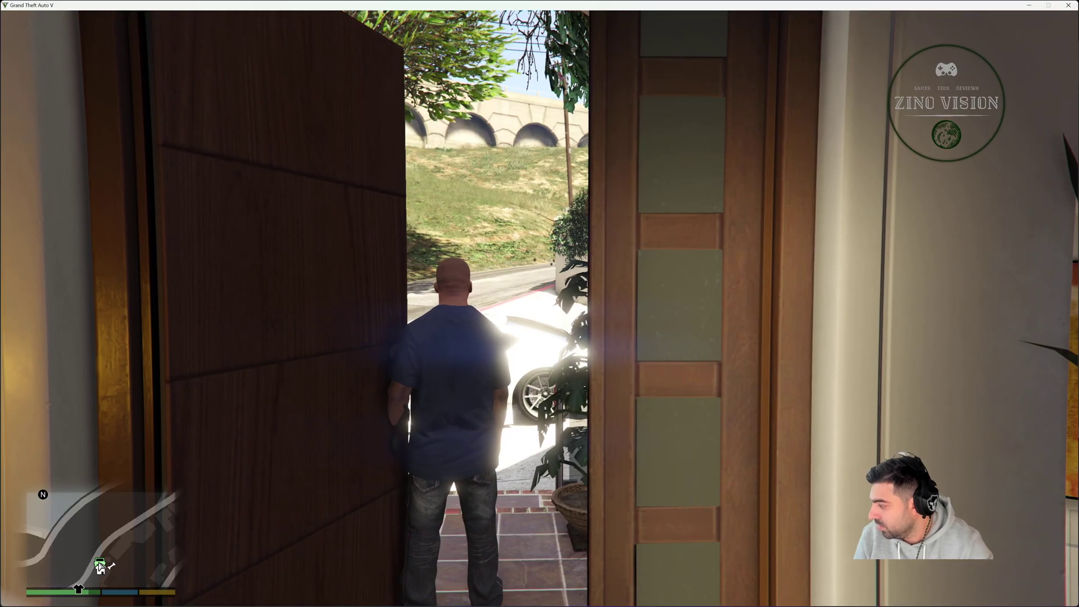
{"action": "key", "text": "w"}
{"action": "key", "text": "w"}
{"action": "key", "text": "w"}
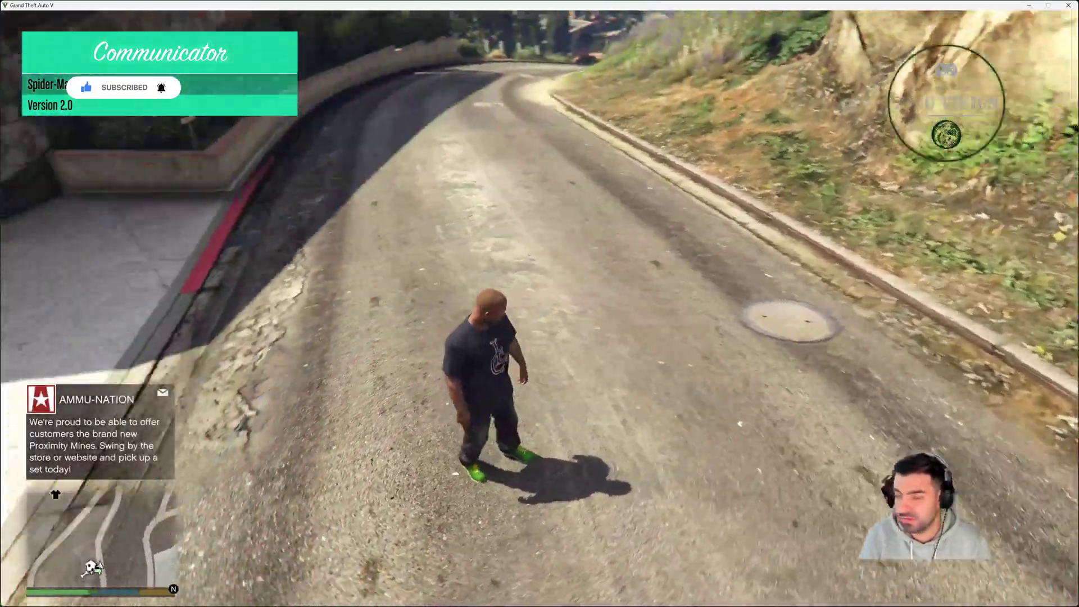
- Open the Spider-Man Script menu from the Communicator and run Activate Powers + Equip Suit for Spiderman (Far-From-Home)
{"action": "key", "text": "Return"}
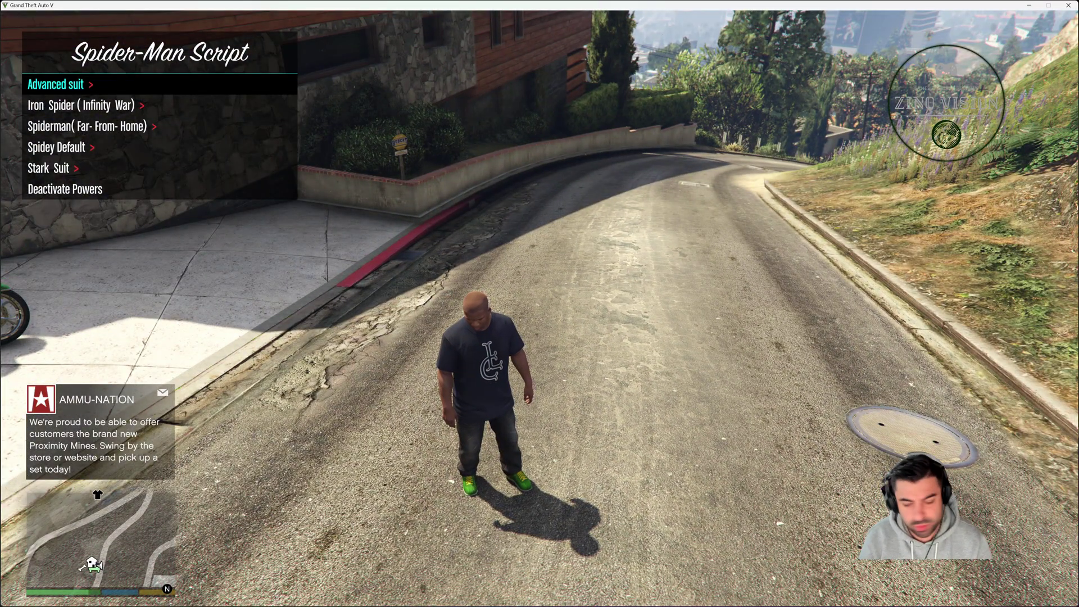
{"action": "key", "text": "Up"}
{"action": "key", "text": "Up"}
{"action": "key", "text": "Up"}
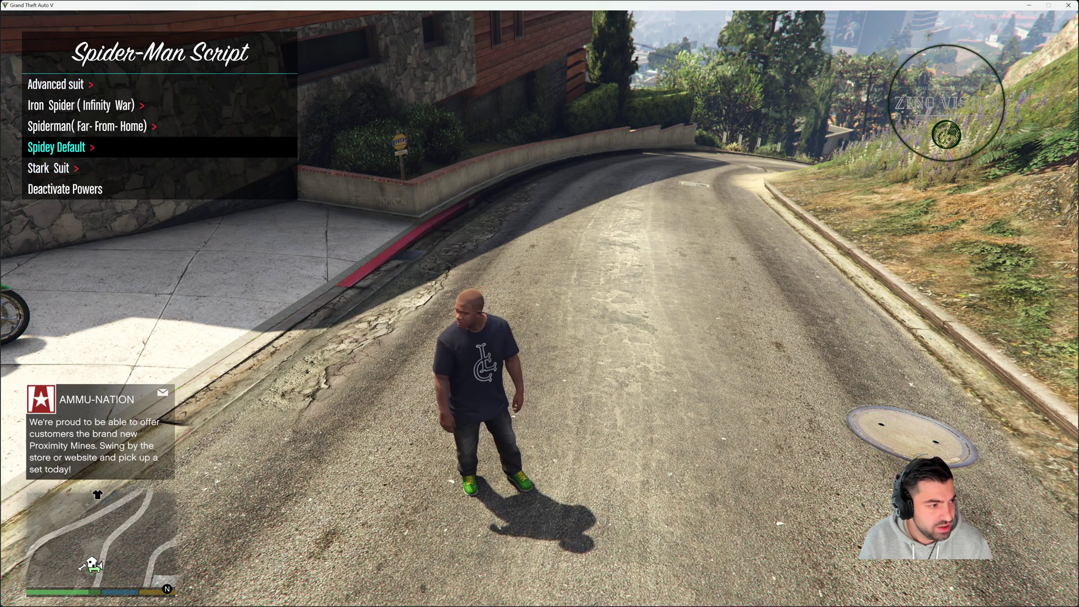
{"action": "key", "text": "Up"}
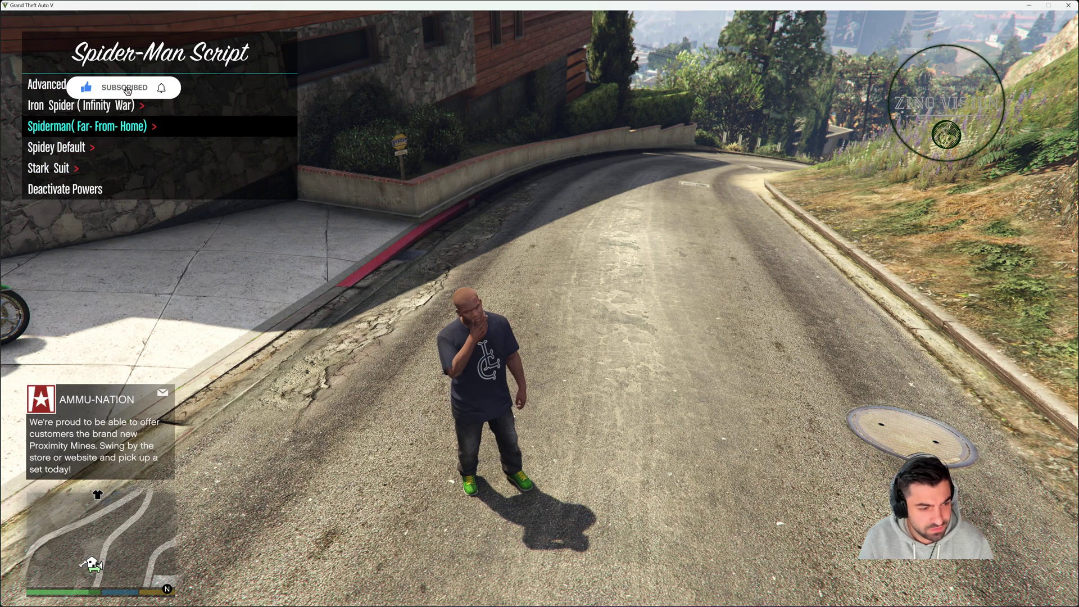
{"action": "key", "text": "Return"}
{"action": "key", "text": "Up"}
{"action": "key", "text": "Up"}
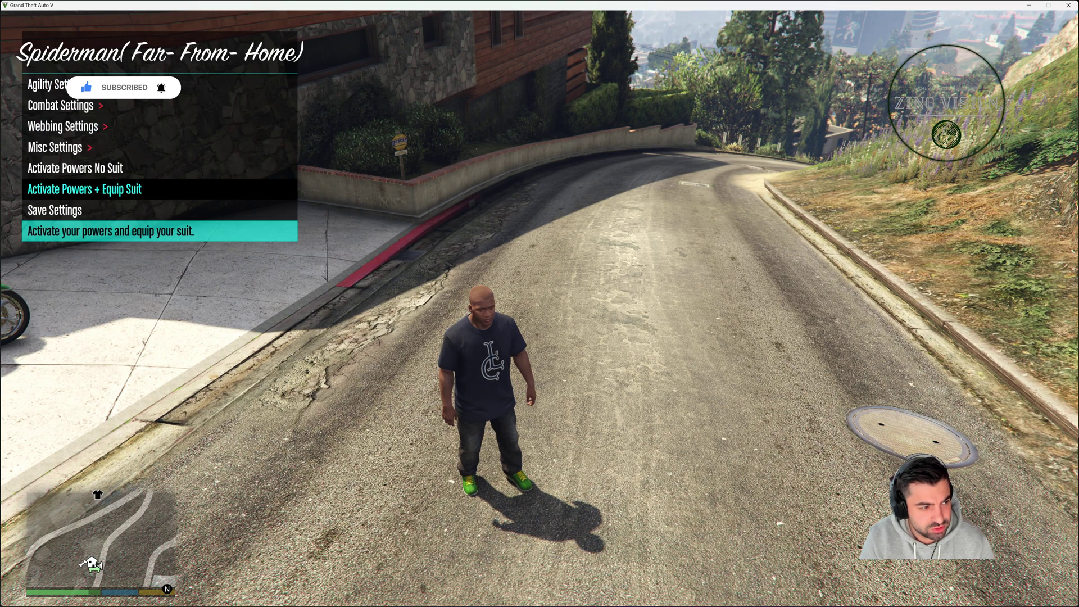
{"action": "key", "text": "Return"}
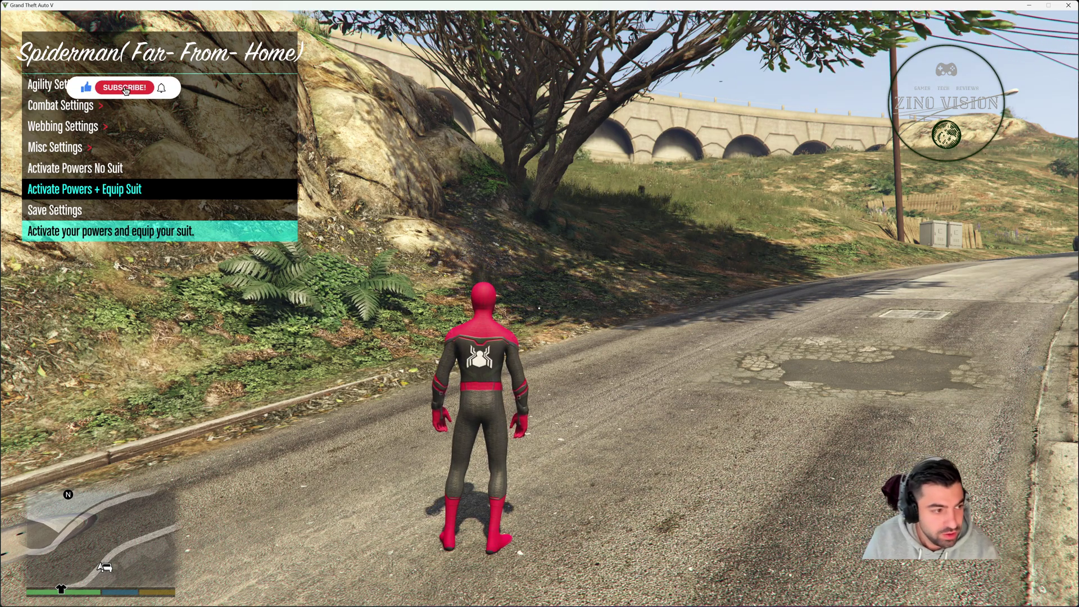
- Return to the Spider-Man Script suit list and look through its entries down to Deactivate Powers
{"action": "key", "text": "BackSpace"}
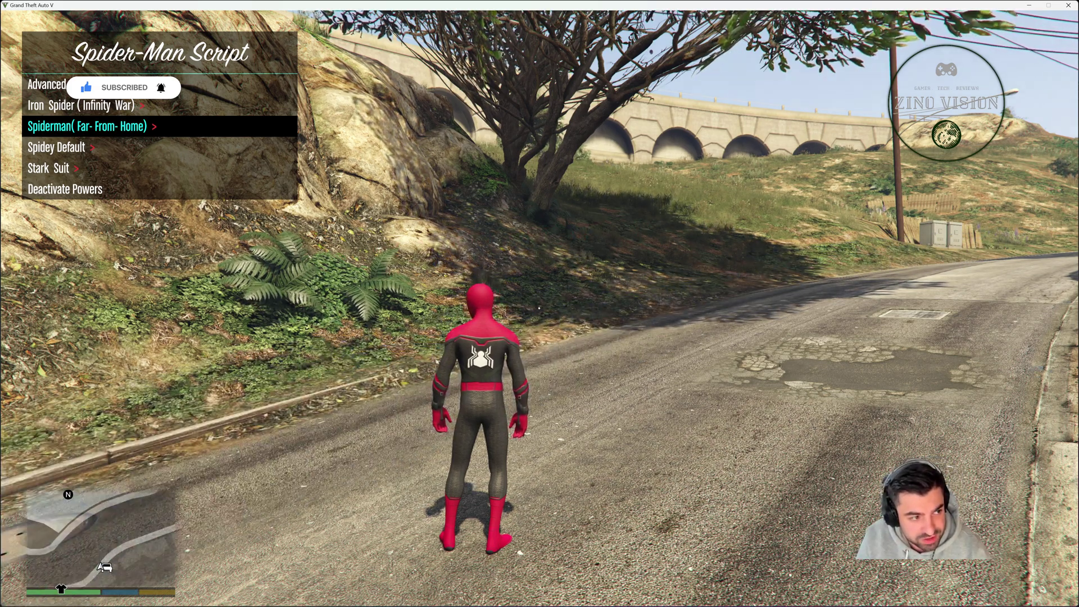
{"action": "key", "text": "Down"}
{"action": "key", "text": "Down"}
{"action": "key", "text": "Down"}
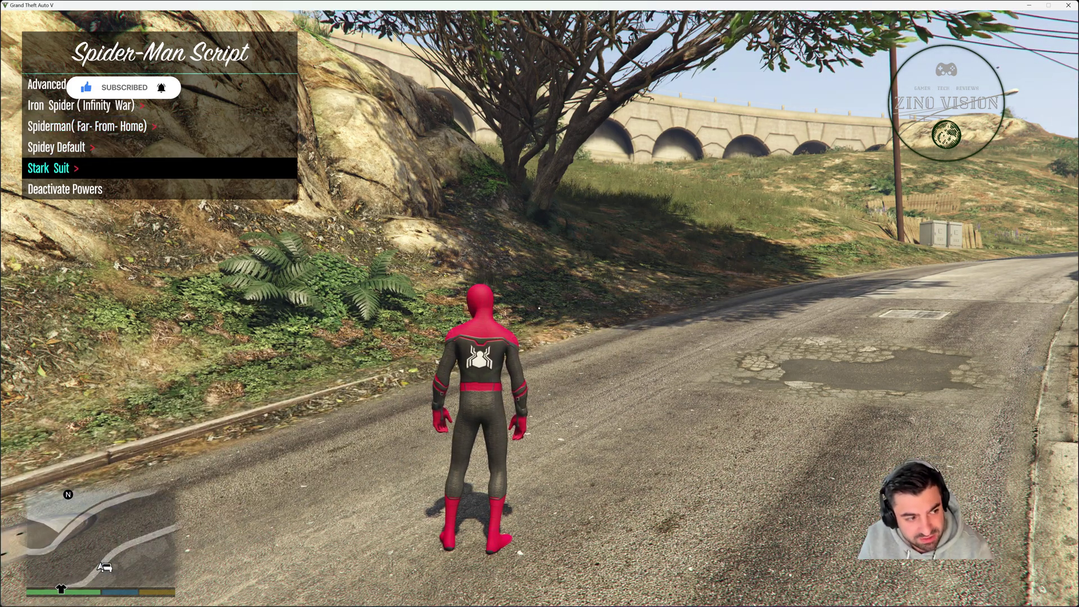
{"action": "key", "text": "w"}
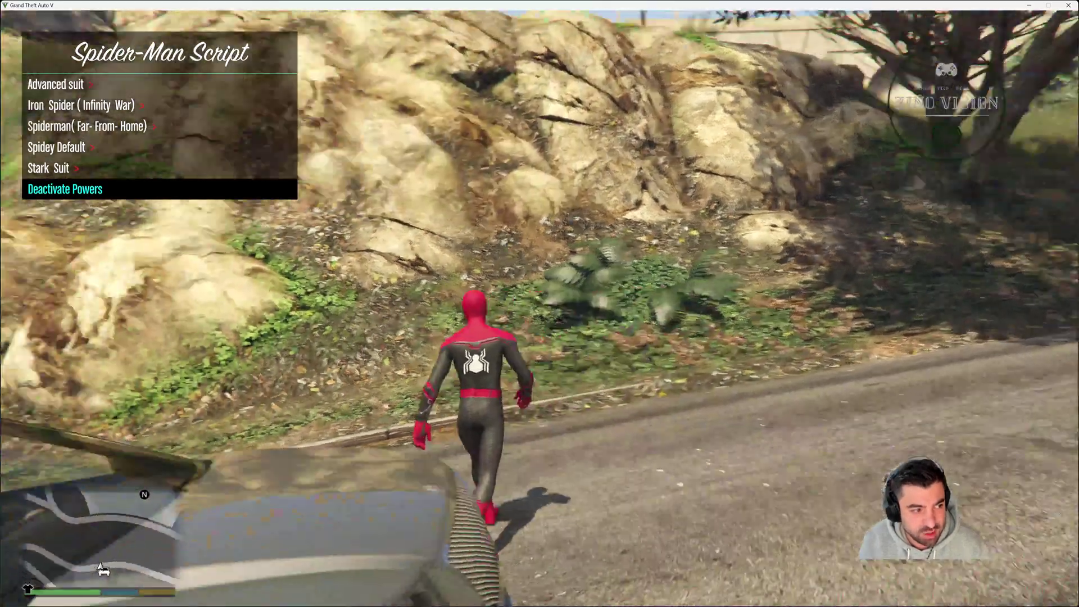
{"action": "key", "text": "Up"}
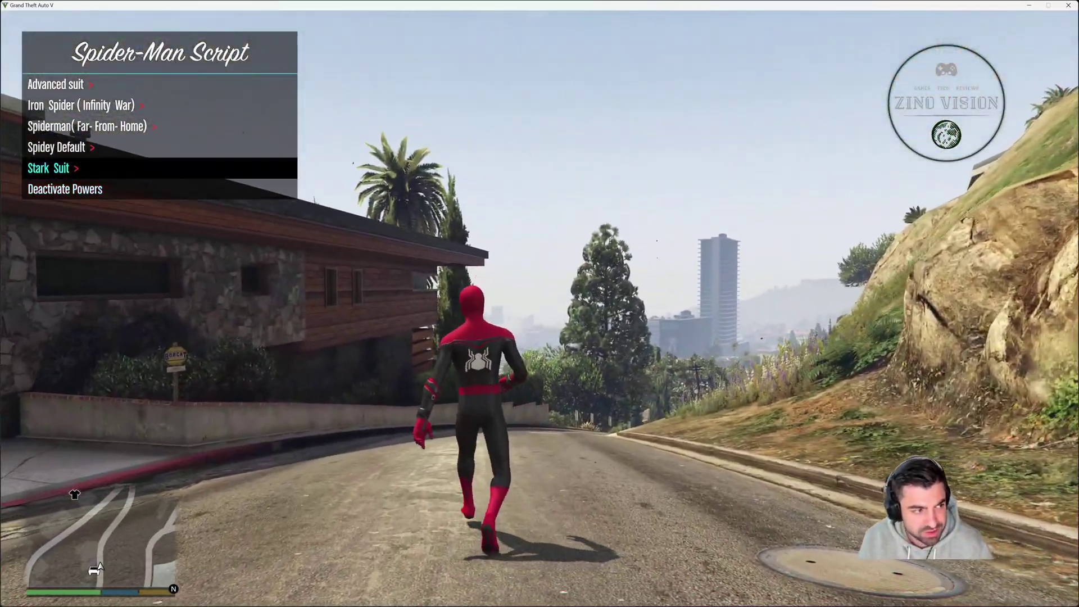
- Reopen the Spiderman (Far-From-Home) options to review them and close the Spider-Man Script menu
{"action": "key", "text": "Up"}
{"action": "key", "text": "Up"}
{"action": "key", "text": "Up"}
{"action": "key", "text": "Down"}
{"action": "key", "text": "Down"}
{"action": "key", "text": "Up"}
{"action": "key", "text": "Return"}
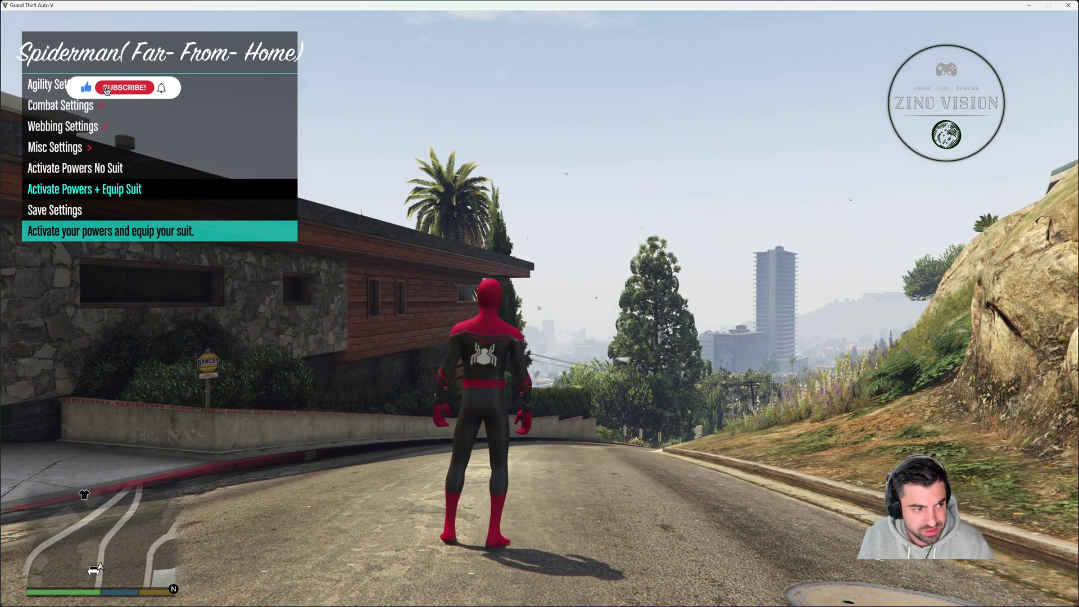
{"action": "key", "text": "BackSpace"}
{"action": "key", "text": "BackSpace"}
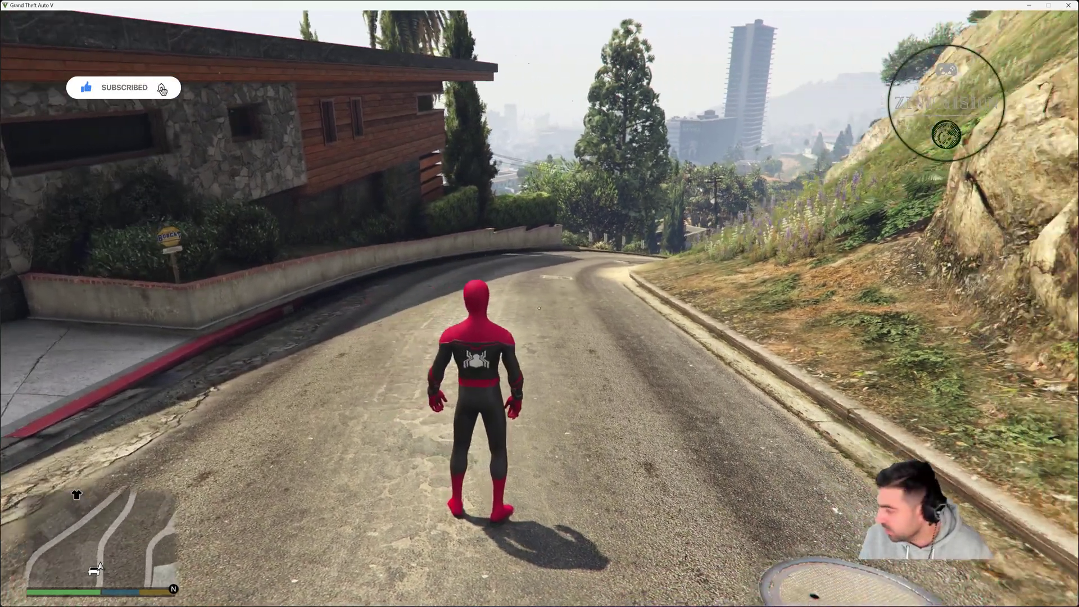
- Test the powers by running and leaping along the road, and view the Multi Disarm option under Attack Mode
{"action": "key", "text": "w"}
{"action": "key", "text": "space"}
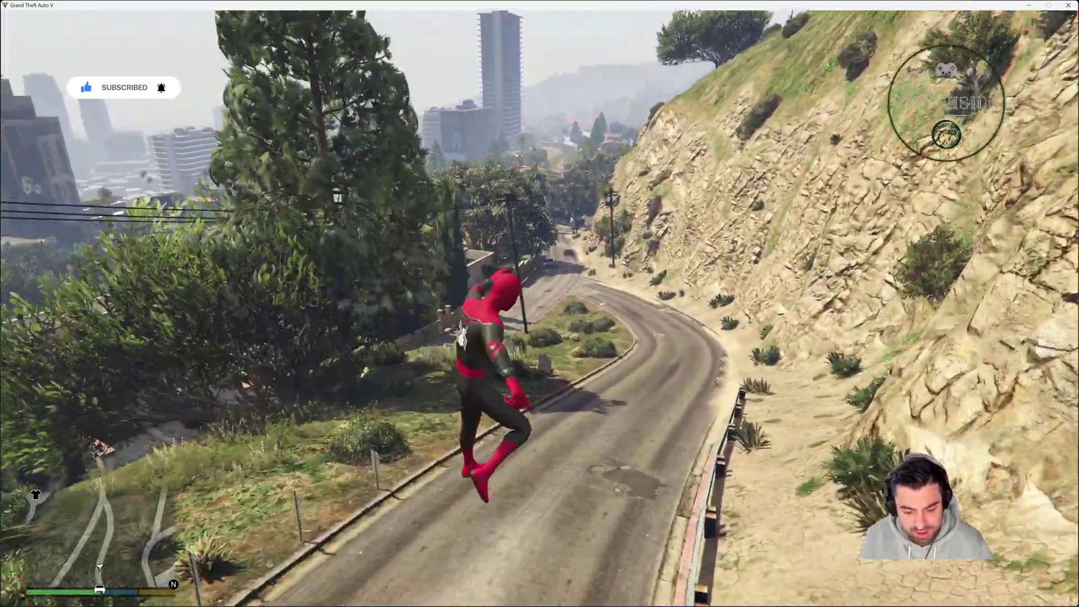
{"action": "key", "text": "Tab"}
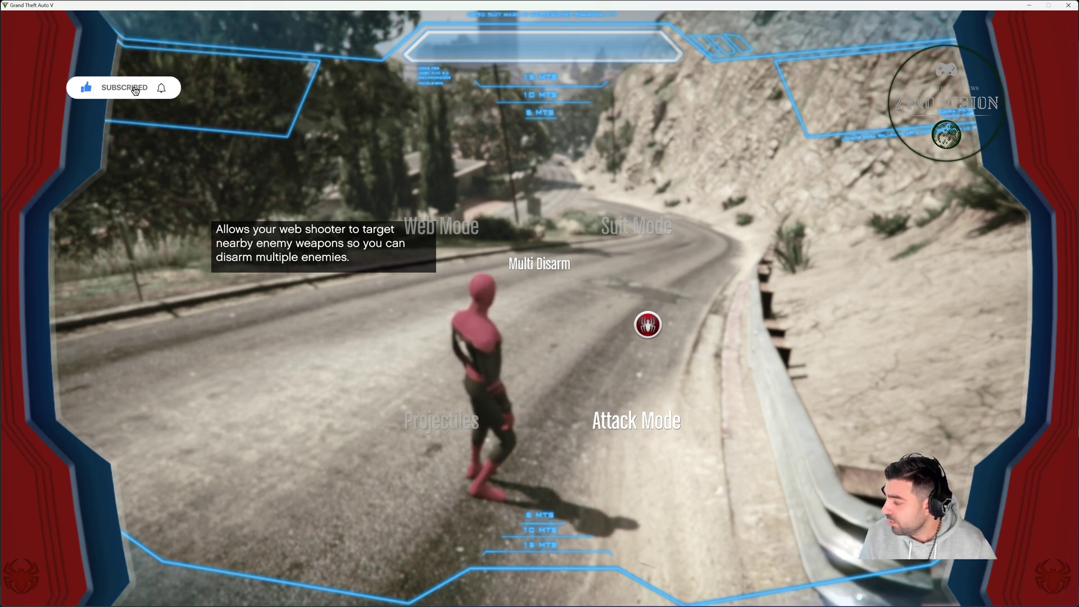
{"action": "key", "text": "Escape"}
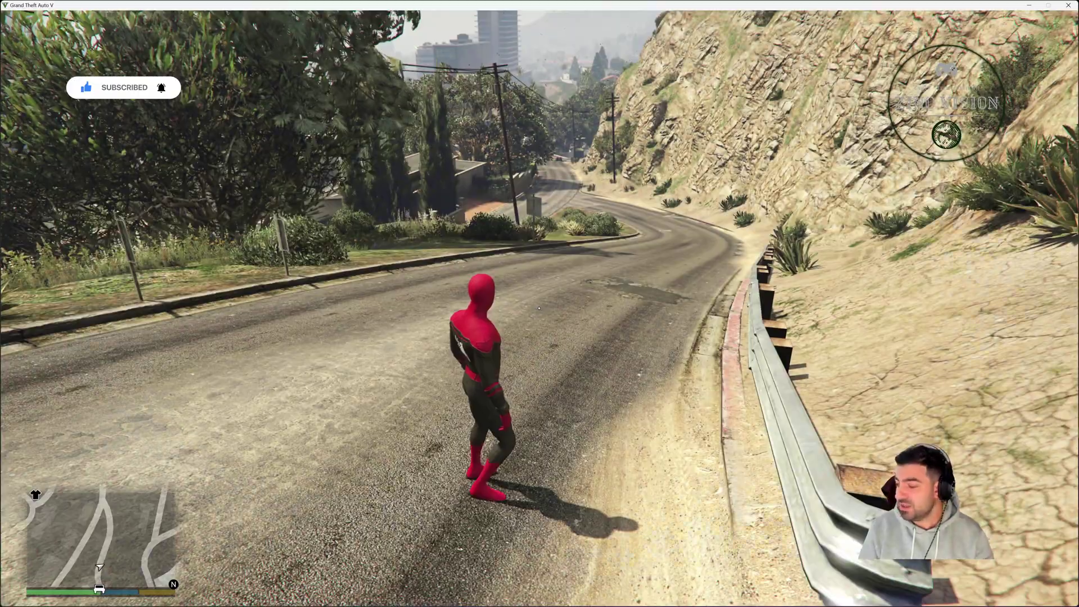
{"action": "key", "text": "w"}
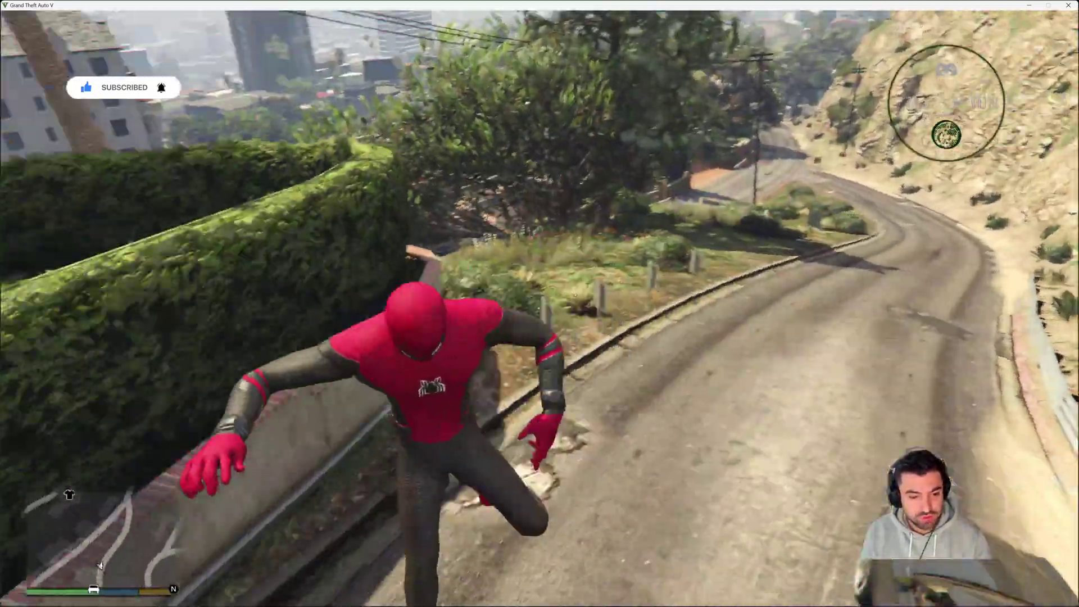
{"action": "key", "text": "w"}
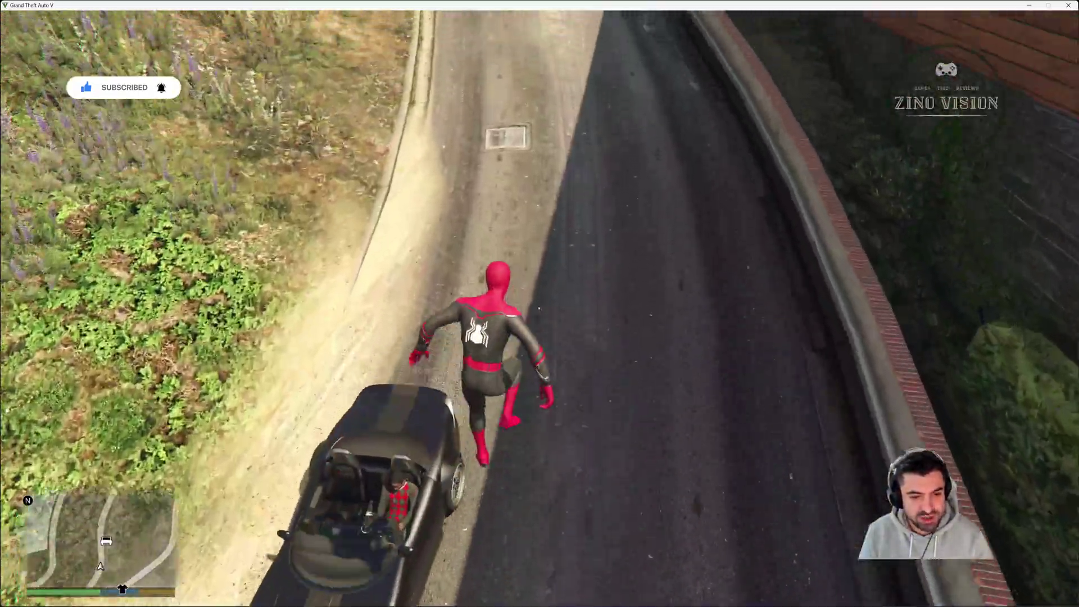